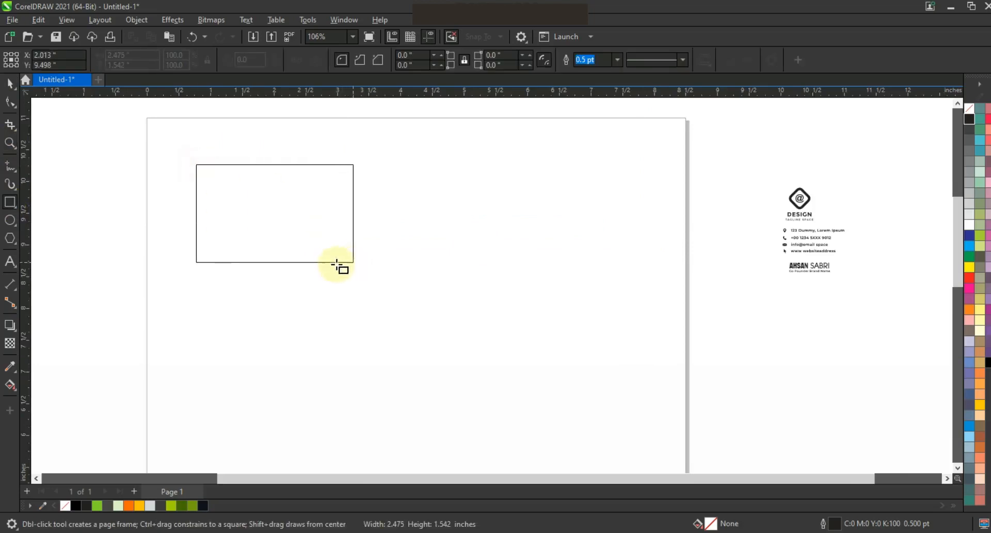
- Round the rectangle's corners to about 0.128 inch and set its size to 3.5 by 2 inches
{"action": "left_click", "coordinate": [11, 102]}
{"action": "left_click_drag", "start_coordinate": [197, 165], "coordinate": [196, 171]}
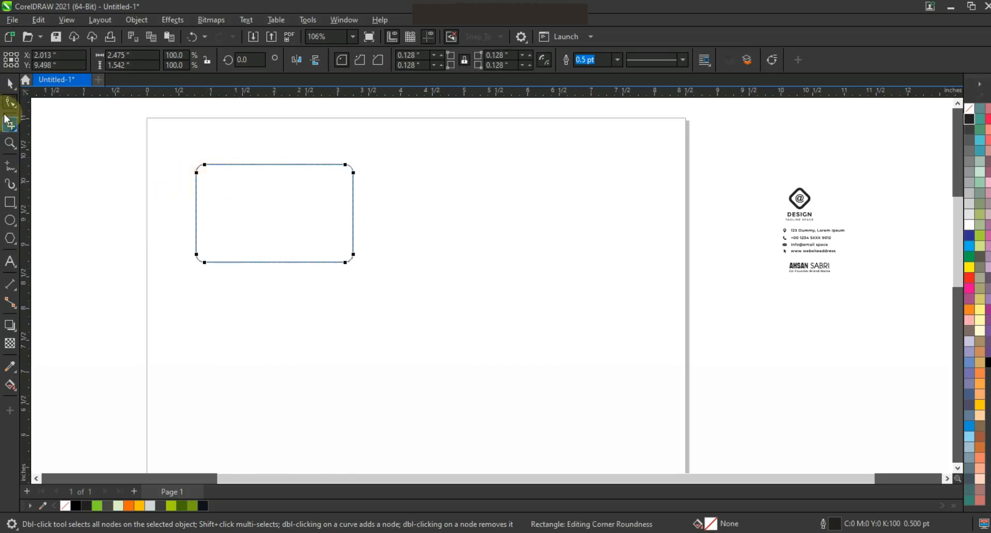
{"action": "left_click", "coordinate": [9, 83]}
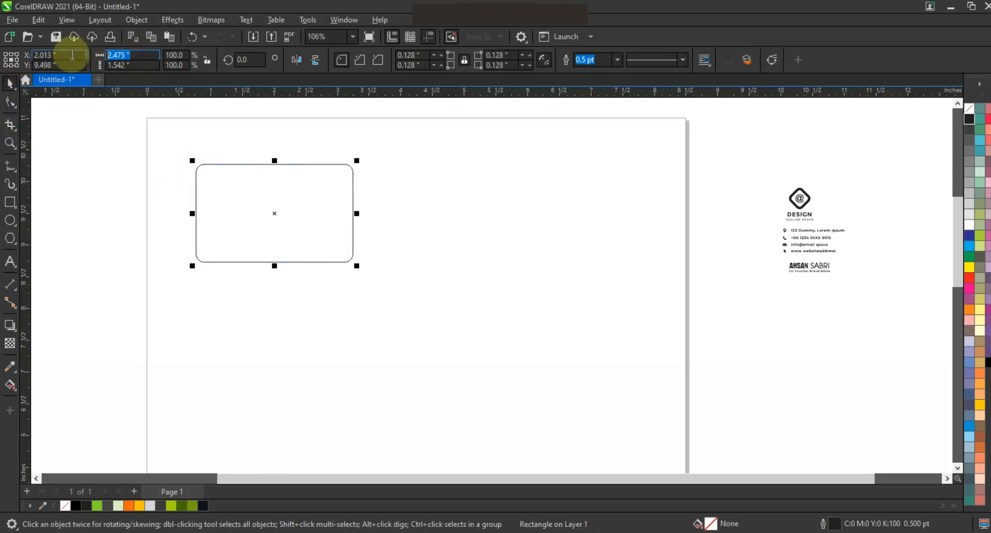
{"action": "type", "text": "3.5"}
{"action": "left_click", "coordinate": [116, 65]}
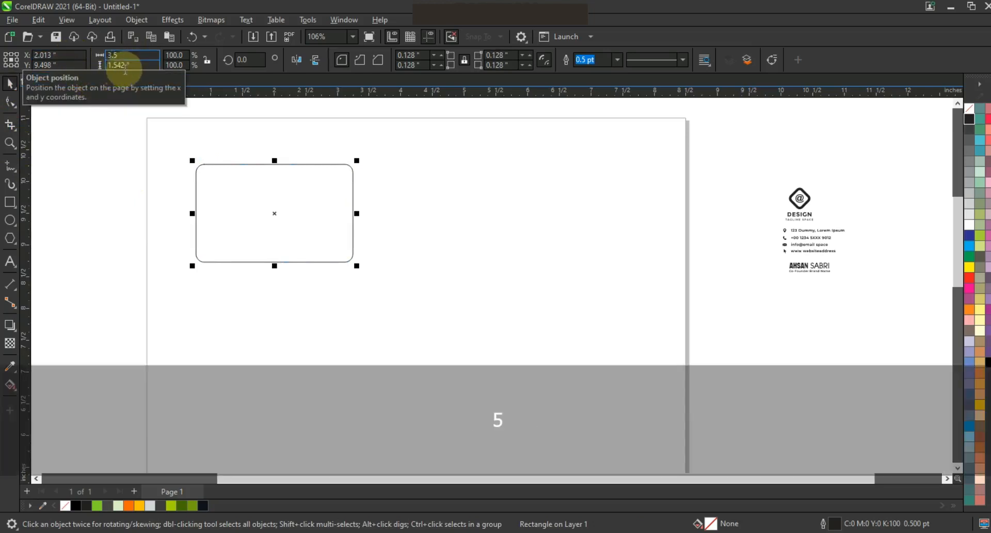
{"action": "type", "text": "2"}
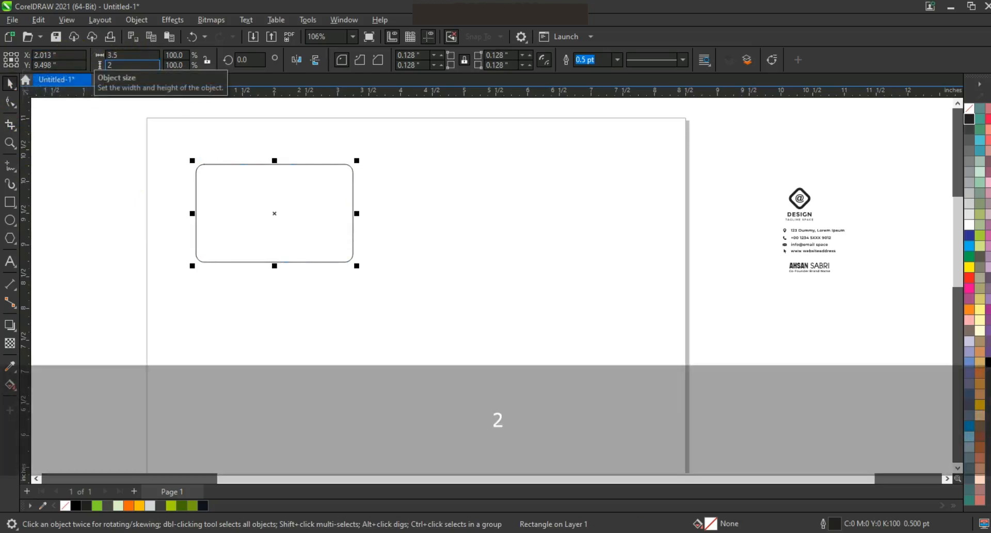
{"action": "key", "text": "Return"}
- Move the rectangle to the right on the page and duplicate it downward twice to stack three cards
{"action": "left_click_drag", "start_coordinate": [362, 249], "coordinate": [499, 249]}
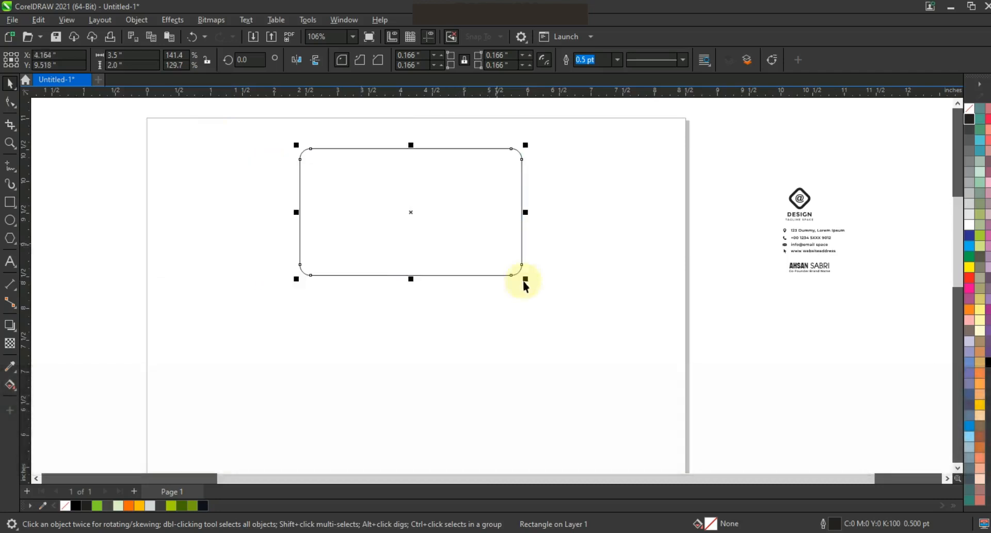
{"action": "left_click", "coordinate": [545, 305]}
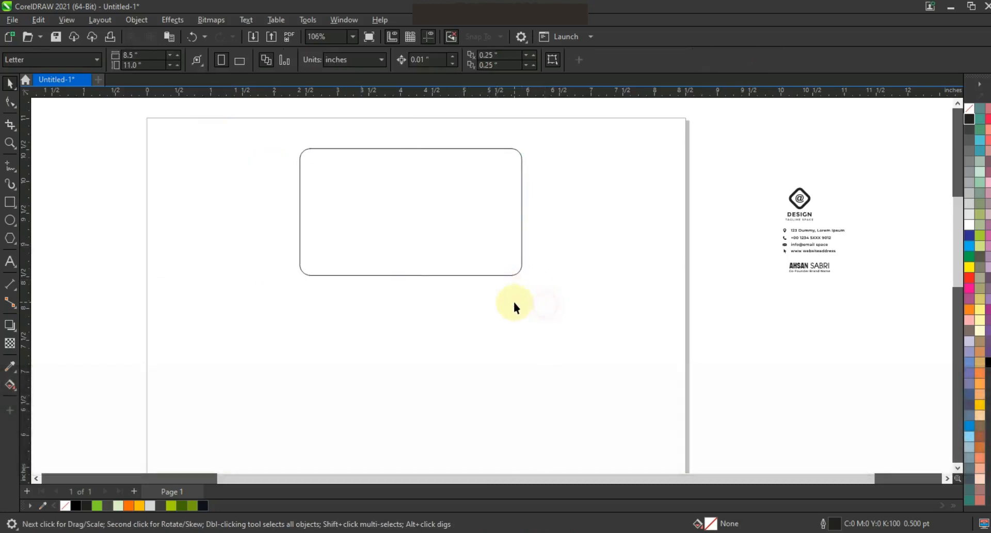
{"action": "left_click", "coordinate": [438, 194]}
{"action": "left_click_drag", "start_coordinate": [430, 164], "coordinate": [462, 356]}
{"action": "key", "text": "F3"}
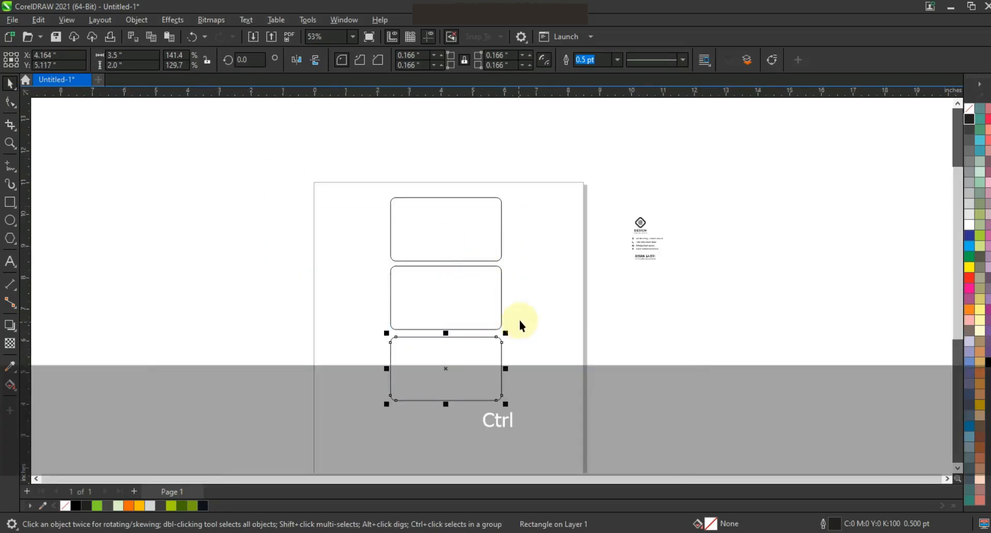
{"action": "key", "text": "ctrl+r"}
- Draw a straight 1.5 pt line across the top card from its right edge to just past its left edge
{"action": "left_click", "coordinate": [11, 143]}
{"action": "left_click_drag", "start_coordinate": [530, 279], "coordinate": [540, 283]}
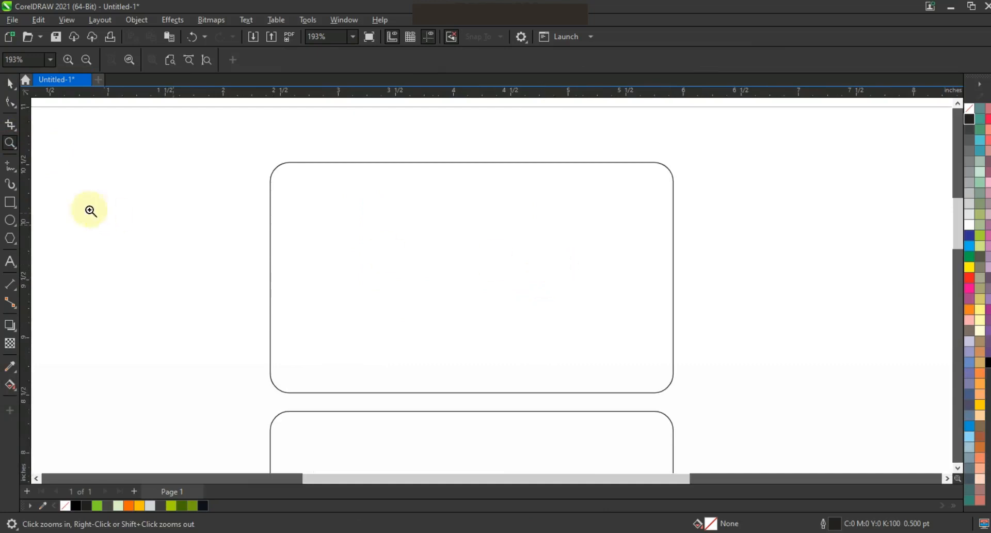
{"action": "left_click", "coordinate": [11, 168]}
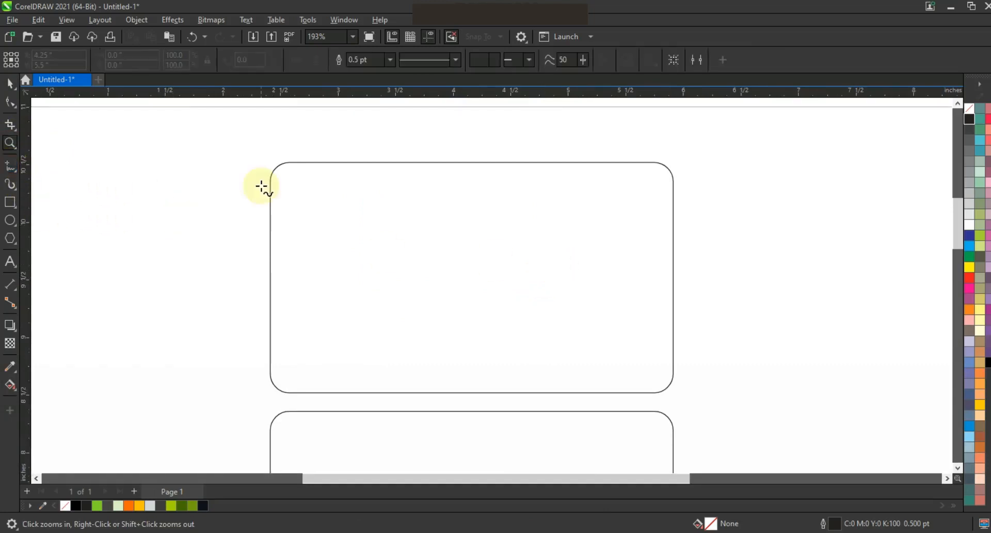
{"action": "left_click", "coordinate": [391, 61]}
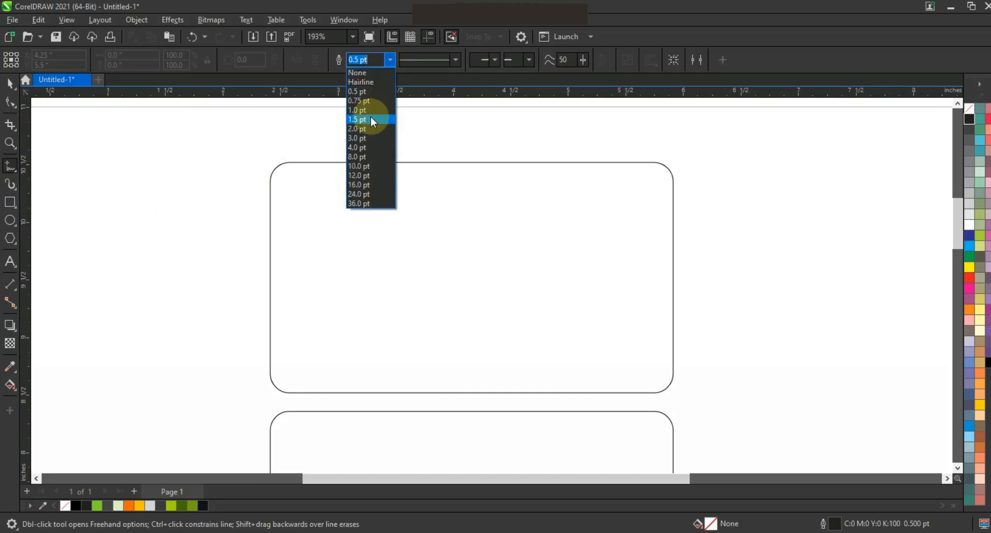
{"action": "left_click", "coordinate": [371, 117]}
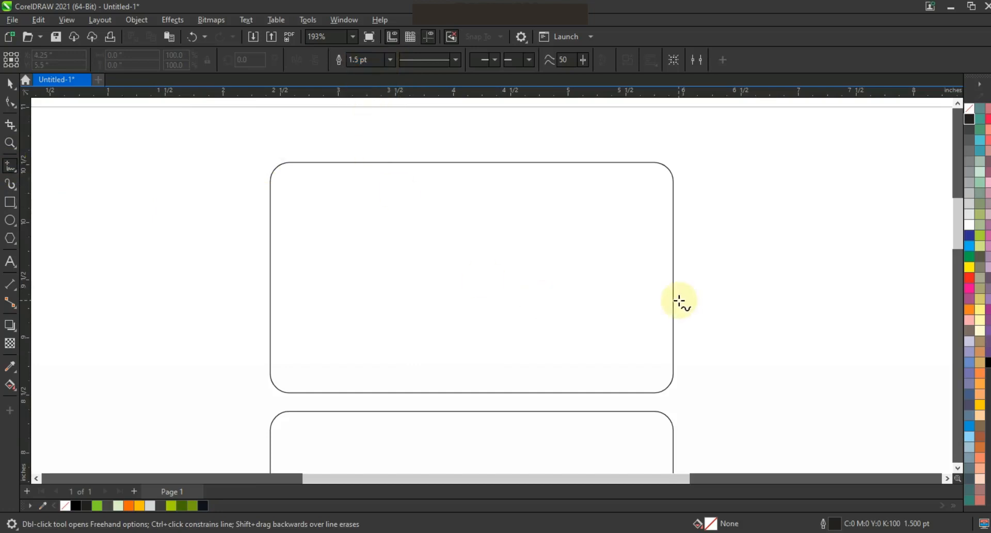
{"action": "left_click", "coordinate": [678, 238]}
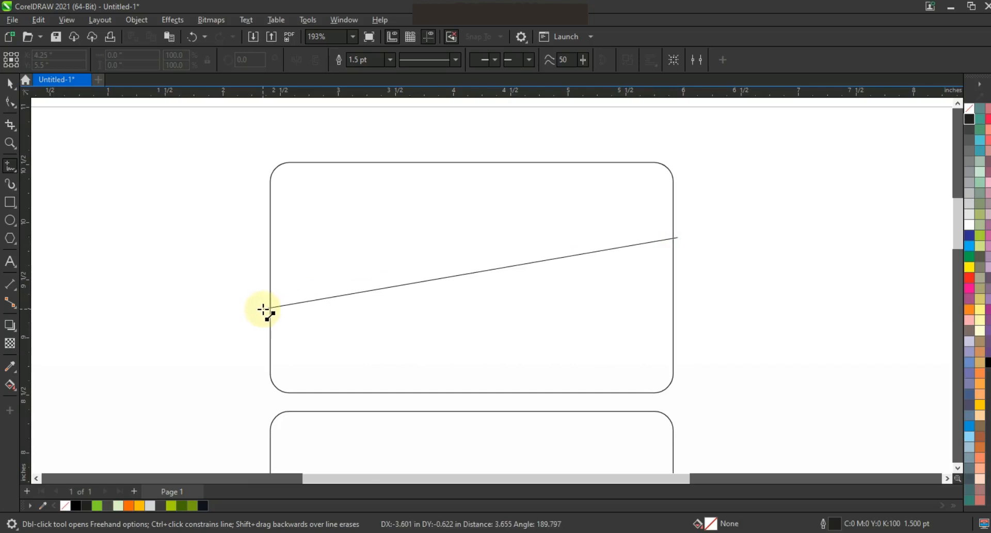
{"action": "left_click", "coordinate": [263, 309]}
- Convert the line to a curve and bend its handles into an S-shaped wave
{"action": "left_click", "coordinate": [10, 102]}
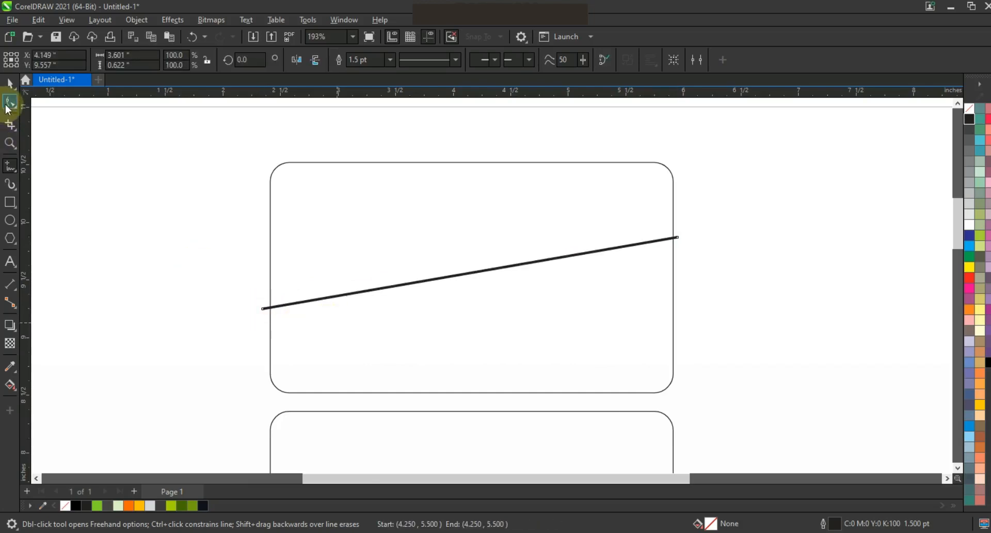
{"action": "left_click_drag", "start_coordinate": [184, 212], "coordinate": [712, 403]}
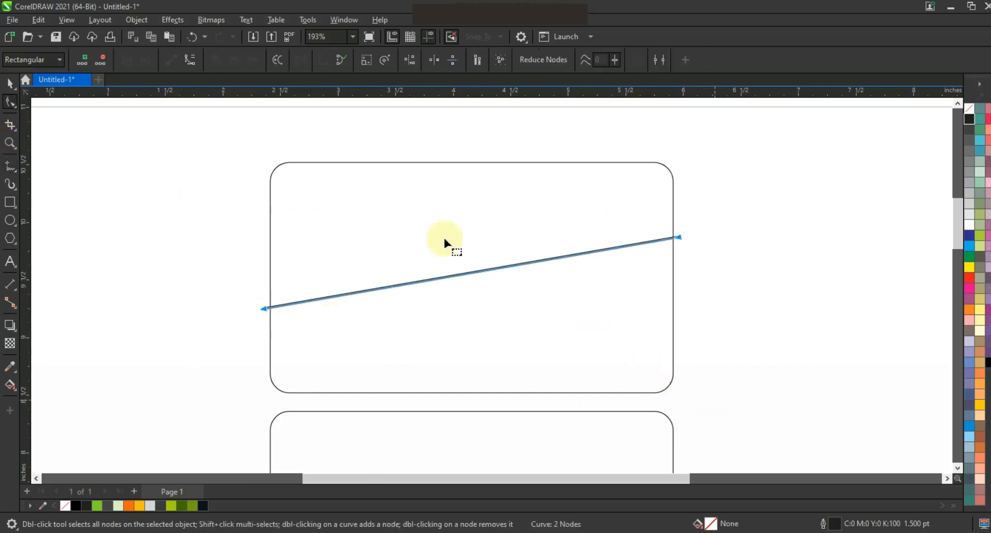
{"action": "left_click", "coordinate": [197, 66]}
{"action": "left_click_drag", "start_coordinate": [399, 284], "coordinate": [424, 371]}
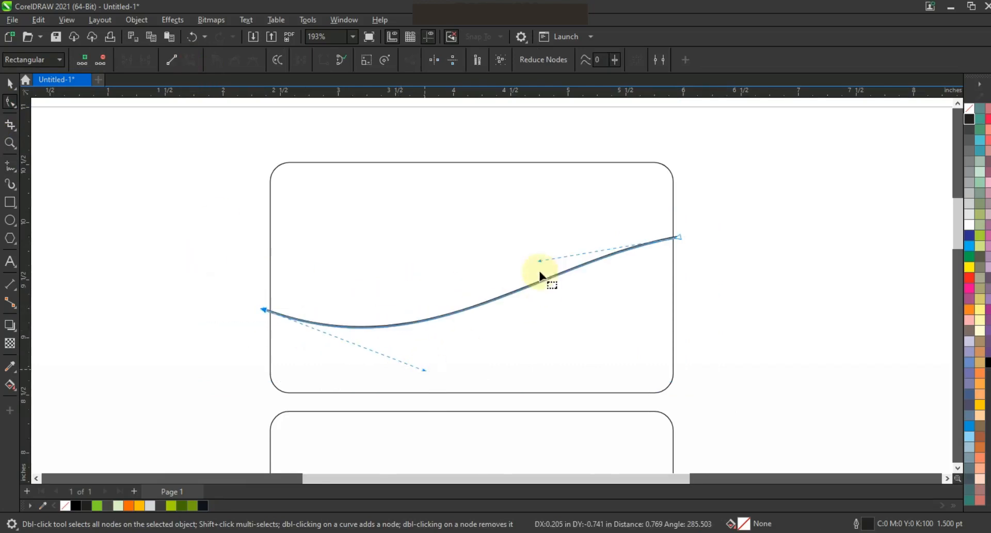
{"action": "left_click_drag", "start_coordinate": [543, 261], "coordinate": [501, 210]}
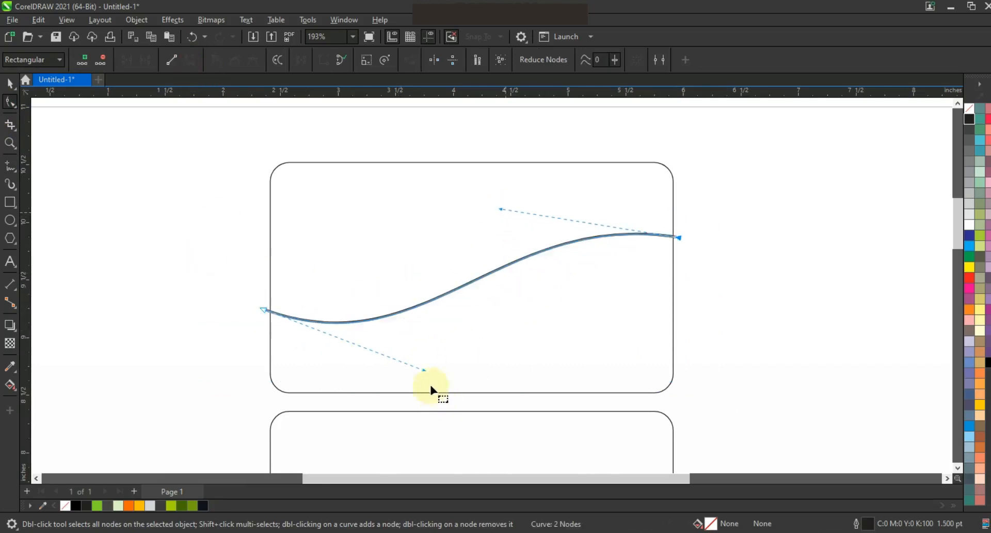
{"action": "left_click_drag", "start_coordinate": [425, 370], "coordinate": [474, 383]}
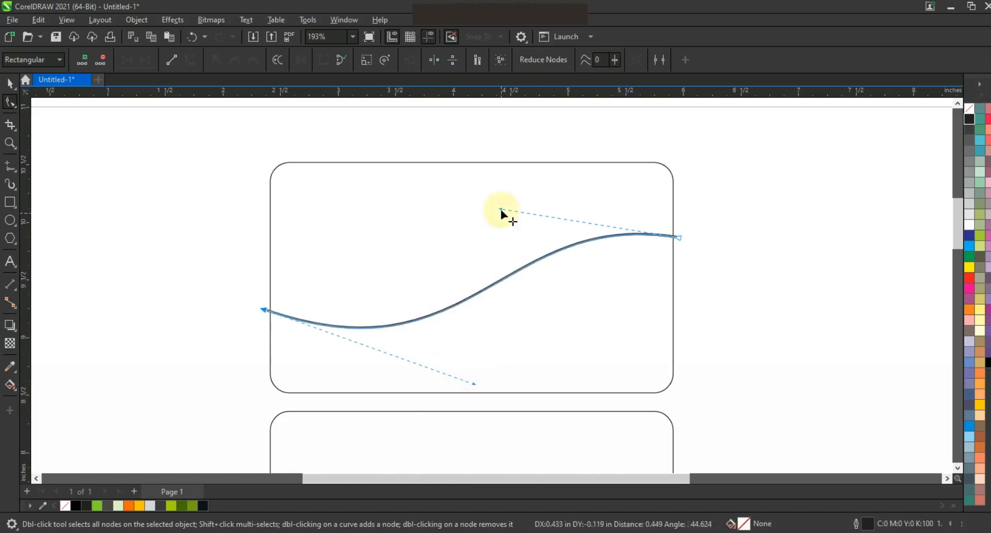
{"action": "left_click_drag", "start_coordinate": [491, 203], "coordinate": [484, 204]}
{"action": "left_click_drag", "start_coordinate": [477, 385], "coordinate": [479, 388]}
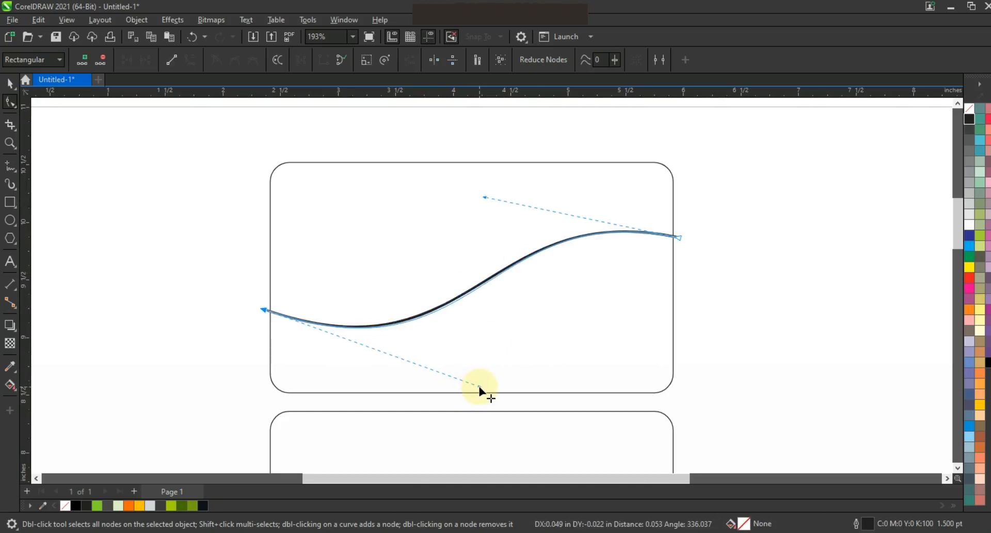
- Duplicate the wave curve slightly lower on the card and stretch the copy a little wider
{"action": "left_click", "coordinate": [10, 82]}
{"action": "left_click", "coordinate": [142, 250]}
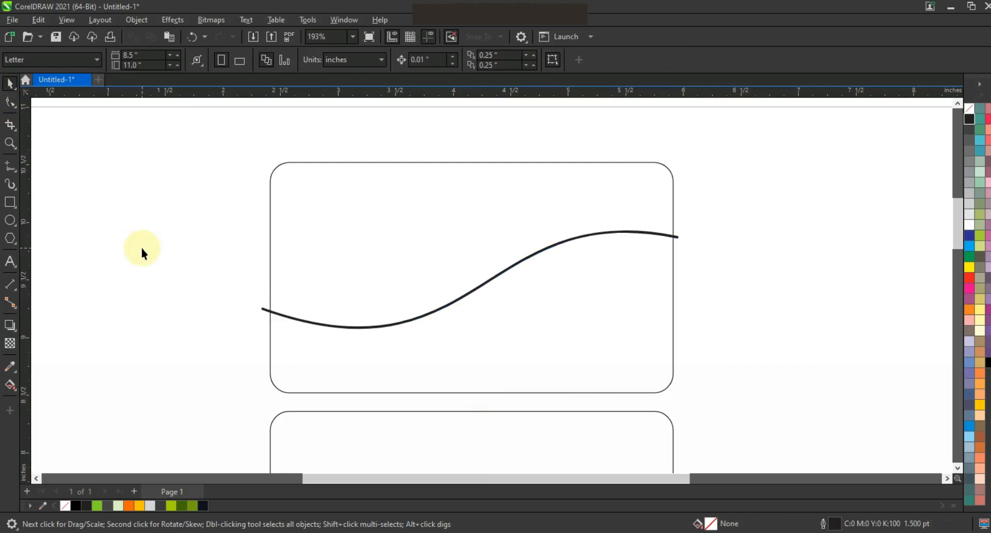
{"action": "left_click_drag", "start_coordinate": [598, 234], "coordinate": [595, 275]}
{"action": "left_click_drag", "start_coordinate": [672, 266], "coordinate": [680, 267]}
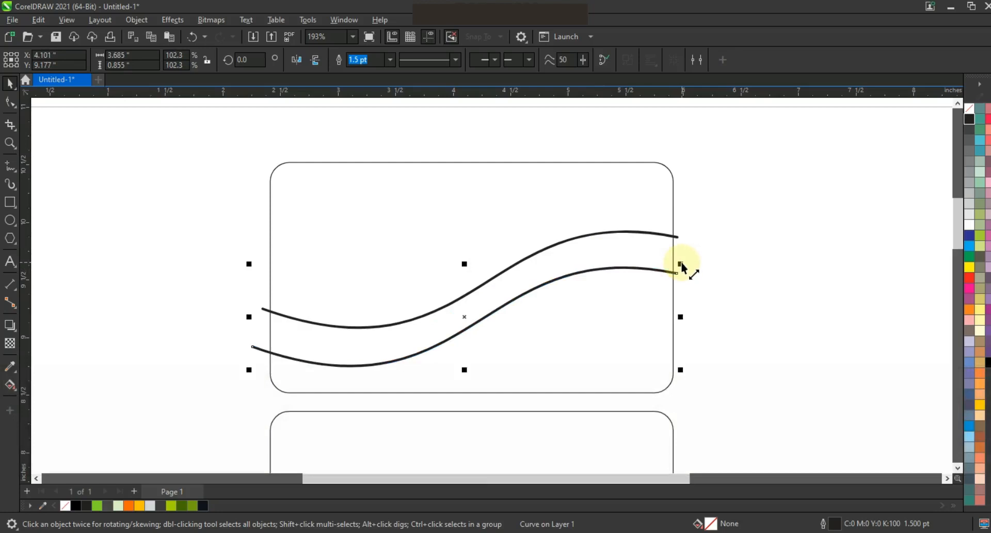
- Reshape the lower wave by moving its right end down and adjusting its control handles
{"action": "left_click", "coordinate": [10, 101]}
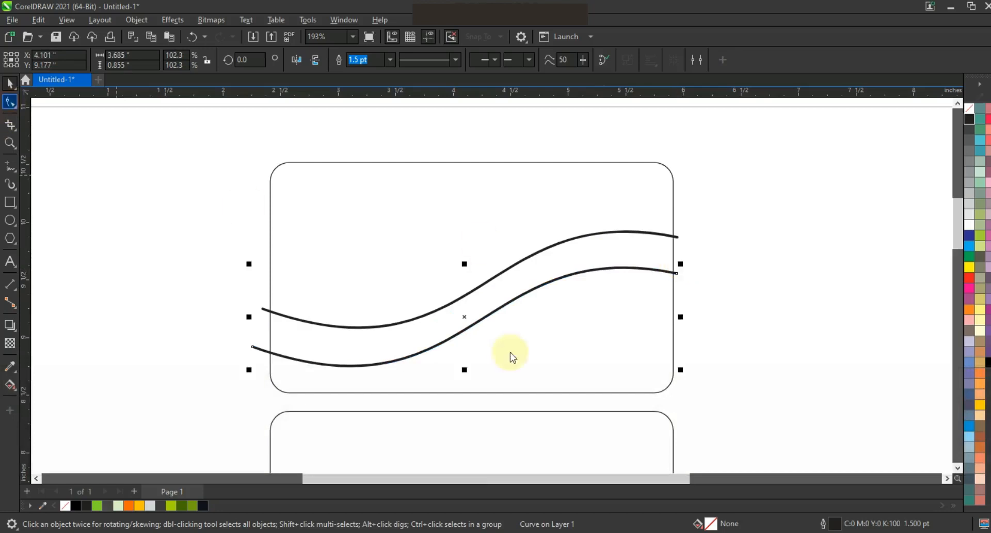
{"action": "left_click", "coordinate": [482, 319]}
{"action": "left_click_drag", "start_coordinate": [482, 319], "coordinate": [481, 309]}
{"action": "left_click", "coordinate": [679, 275]}
{"action": "left_click_drag", "start_coordinate": [678, 275], "coordinate": [677, 293]}
{"action": "left_click_drag", "start_coordinate": [476, 239], "coordinate": [474, 217]}
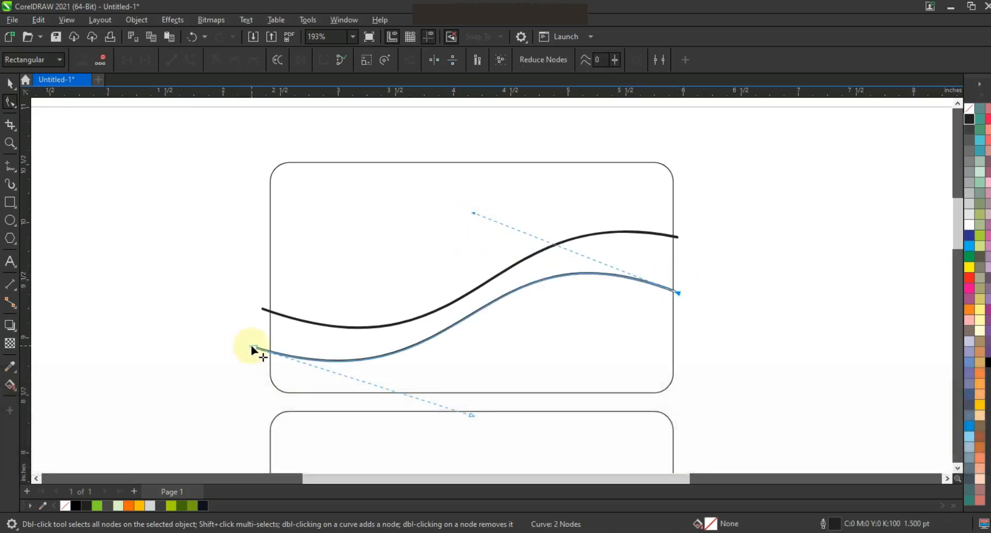
{"action": "left_click_drag", "start_coordinate": [253, 353], "coordinate": [256, 356]}
{"action": "left_click_drag", "start_coordinate": [479, 423], "coordinate": [470, 410]}
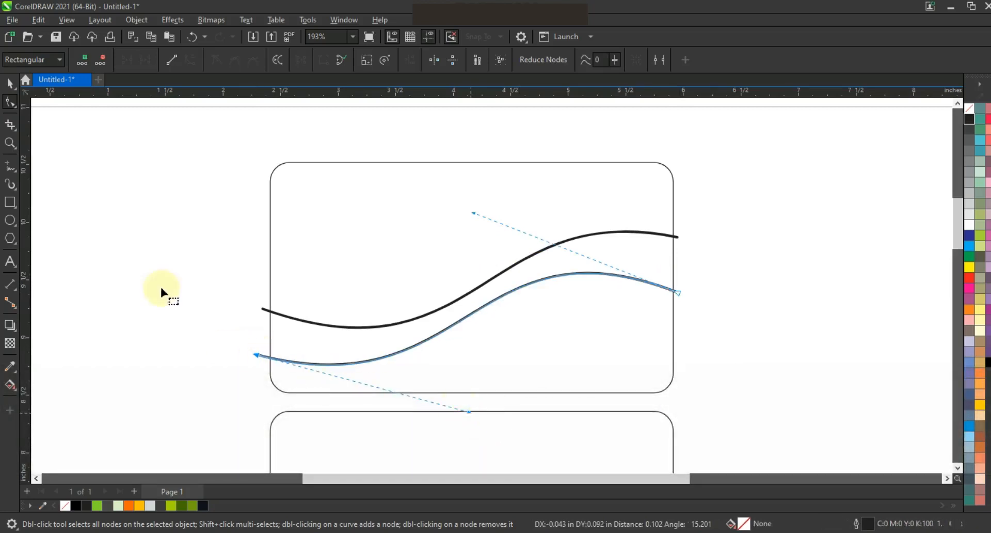
- Draw a straight line from the lower wave's right end to about the middle of the upper wave
{"action": "left_click", "coordinate": [11, 166]}
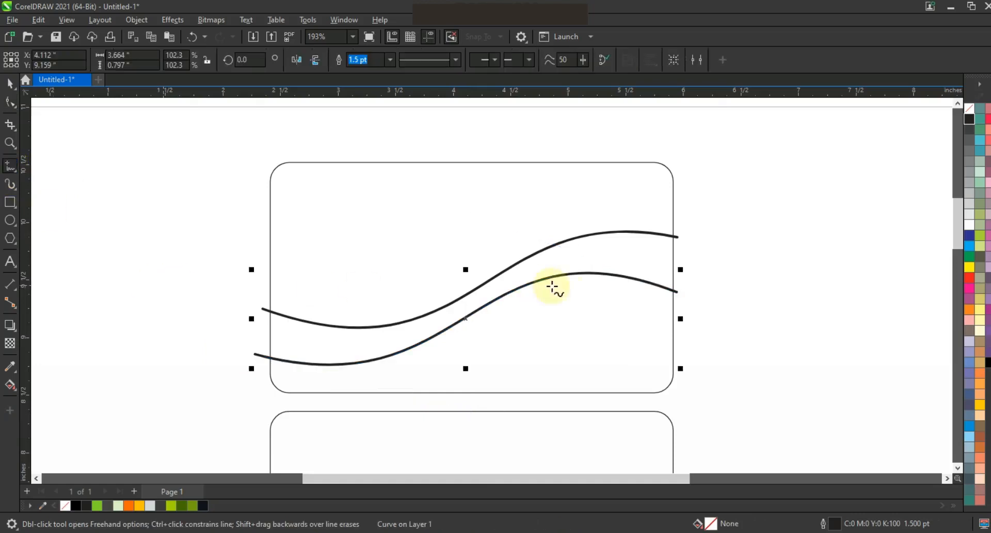
{"action": "left_click", "coordinate": [679, 293]}
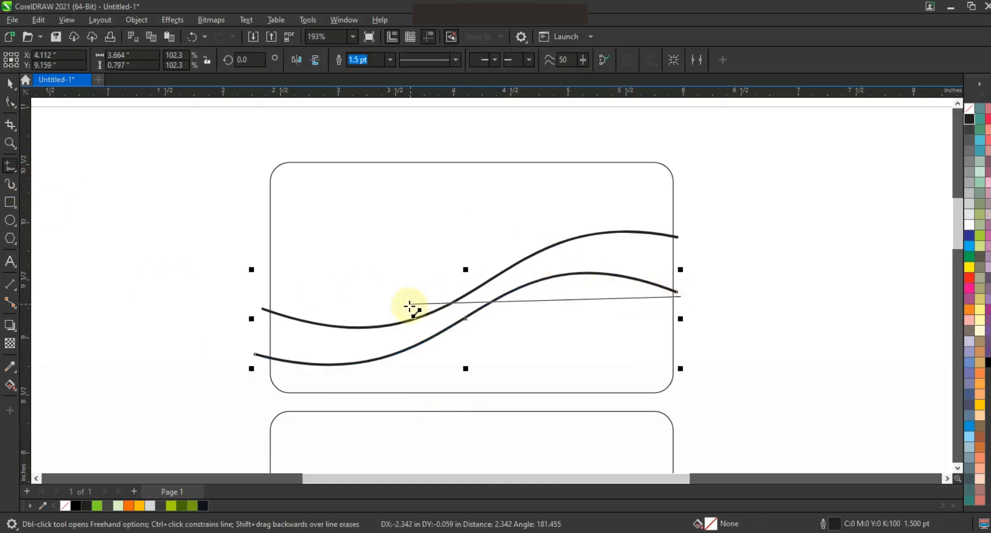
{"action": "left_click", "coordinate": [389, 308]}
- Bend the new line into a curve that blends into the upper wave and deselect it
{"action": "left_click", "coordinate": [8, 103]}
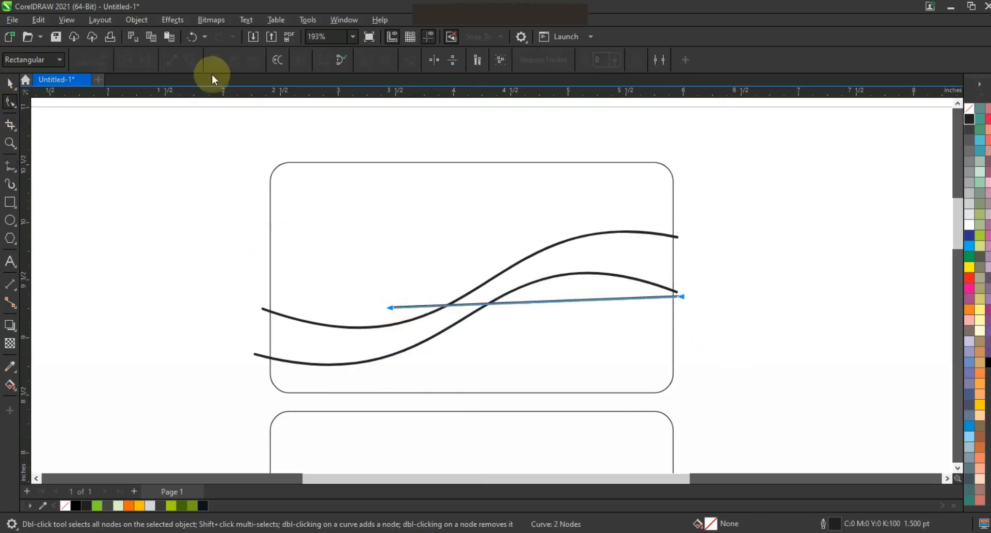
{"action": "left_click_drag", "start_coordinate": [583, 300], "coordinate": [574, 243]}
{"action": "left_click_drag", "start_coordinate": [393, 309], "coordinate": [394, 319]}
{"action": "left_click_drag", "start_coordinate": [489, 312], "coordinate": [489, 295]}
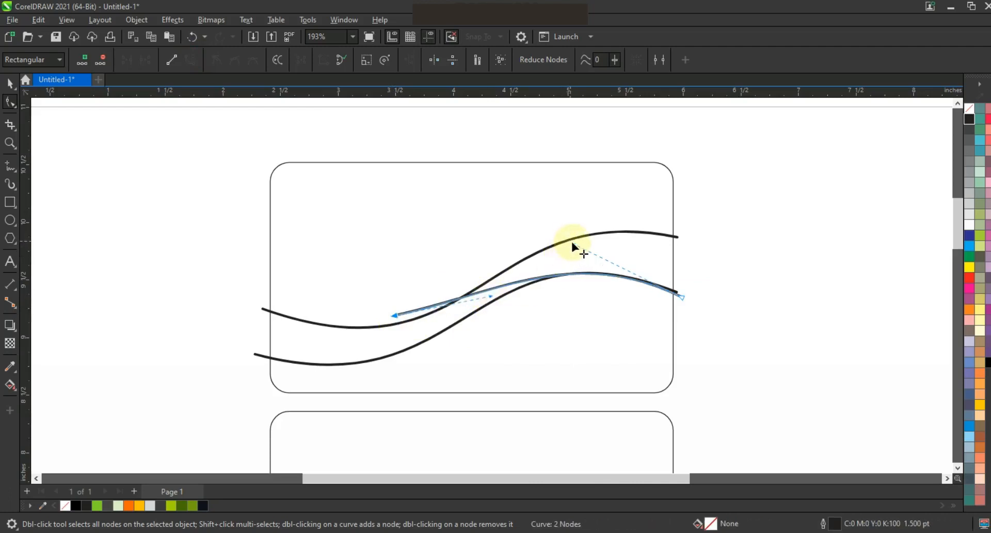
{"action": "left_click_drag", "start_coordinate": [574, 242], "coordinate": [574, 241]}
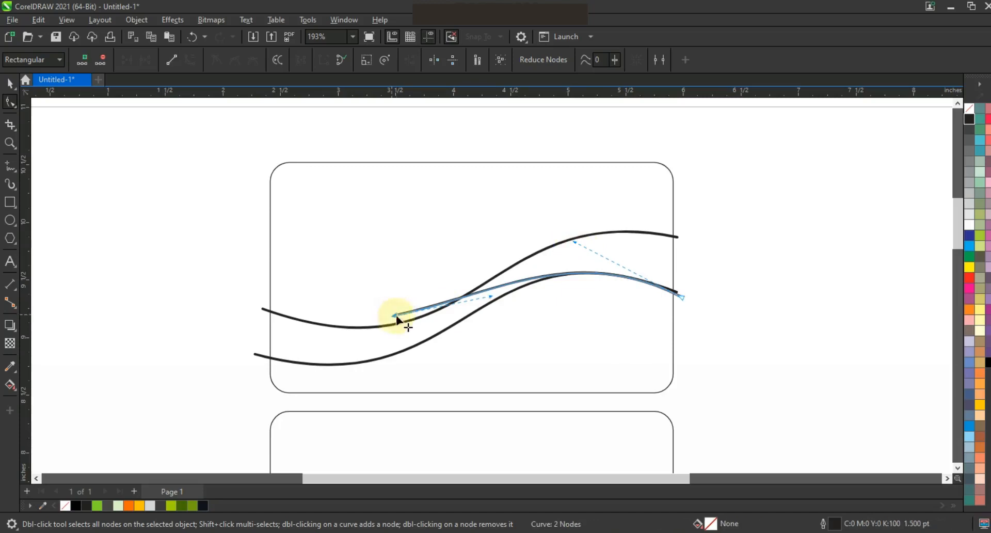
{"action": "left_click", "coordinate": [399, 316]}
{"action": "left_click_drag", "start_coordinate": [495, 285], "coordinate": [402, 323]}
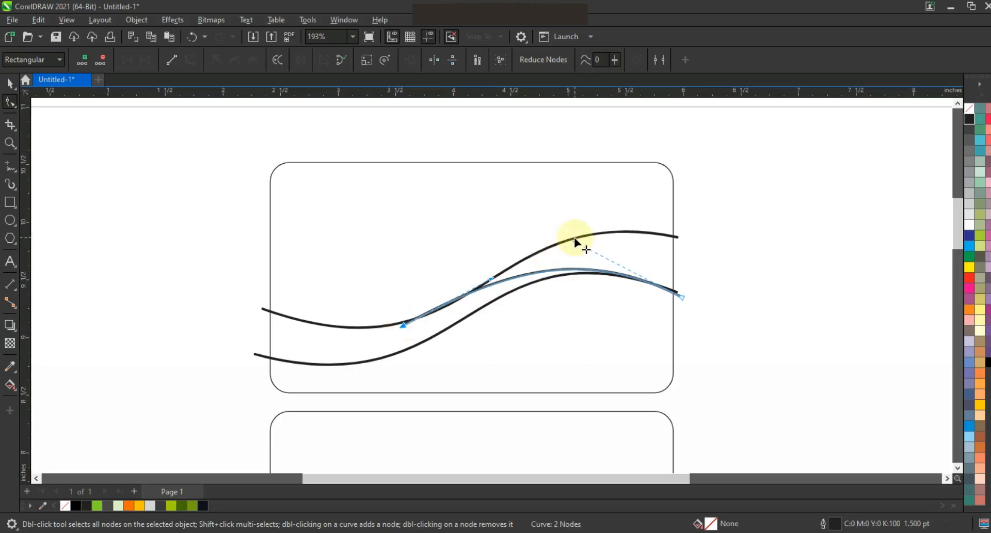
{"action": "mouse_move", "coordinate": [567, 242]}
{"action": "left_mouse_down"}
{"action": "mouse_move", "coordinate": [571, 250]}
{"action": "mouse_move", "coordinate": [565, 237]}
{"action": "left_mouse_up"}
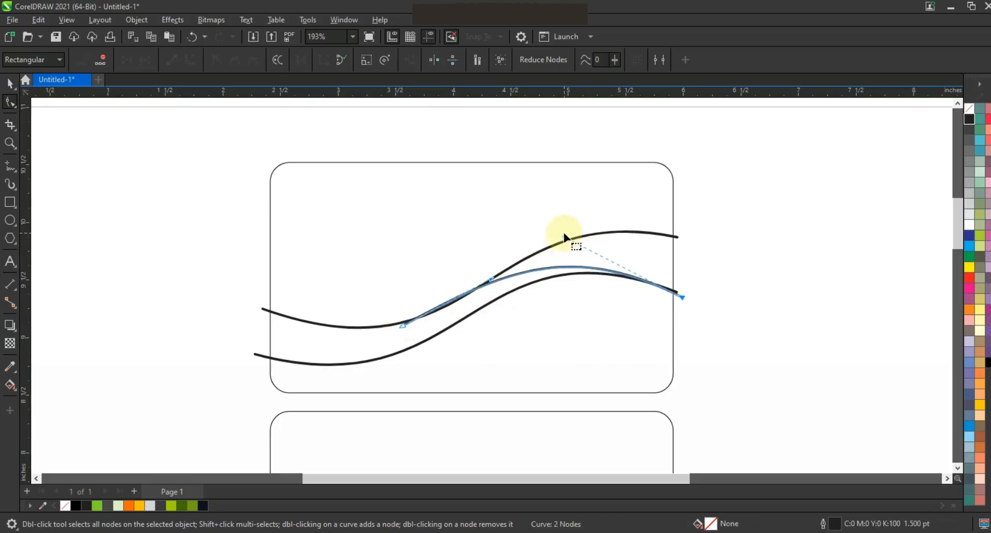
{"action": "left_click", "coordinate": [9, 83]}
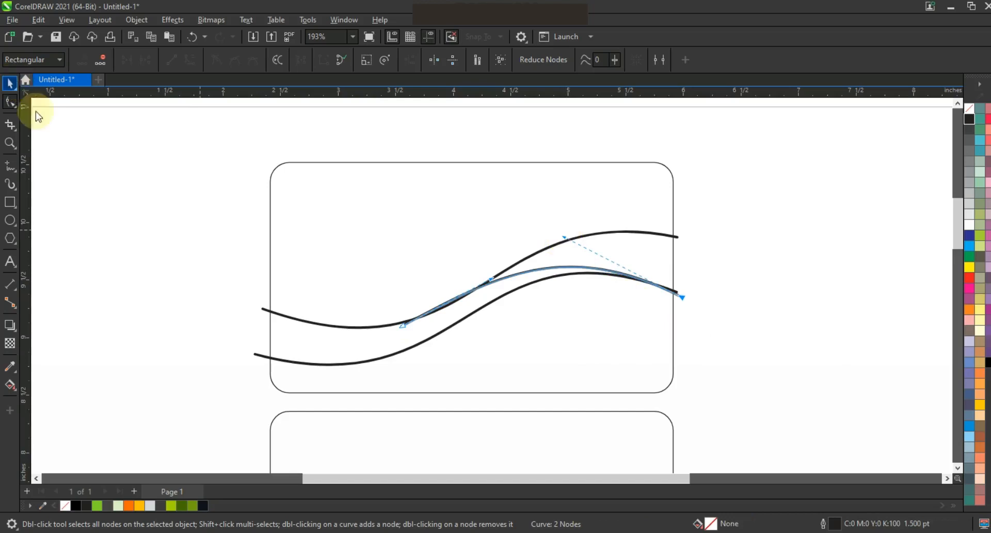
{"action": "left_click", "coordinate": [180, 262]}
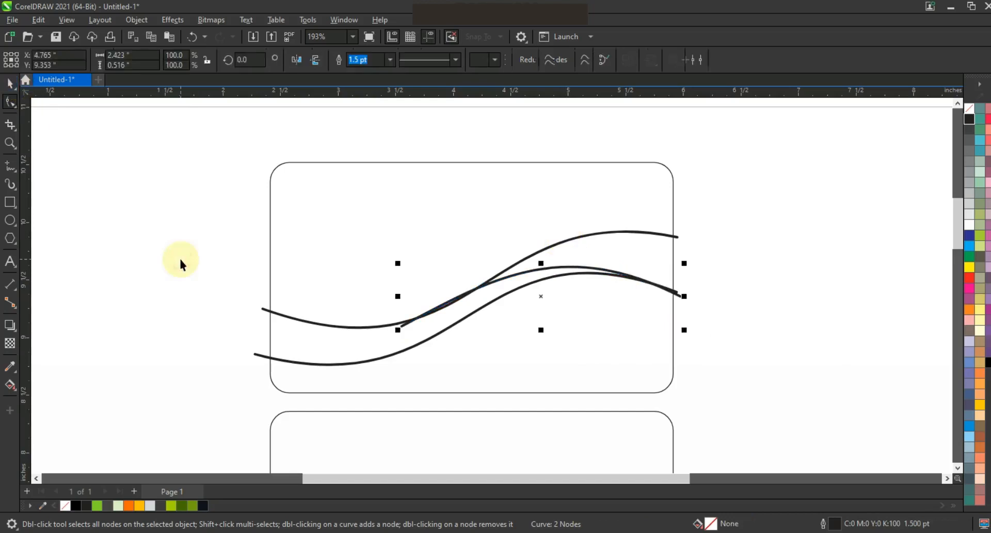
- Fill the two enclosed regions between the wave curves with light blue using Smart Fill
{"action": "left_click", "coordinate": [17, 396]}
{"action": "left_click", "coordinate": [32, 398]}
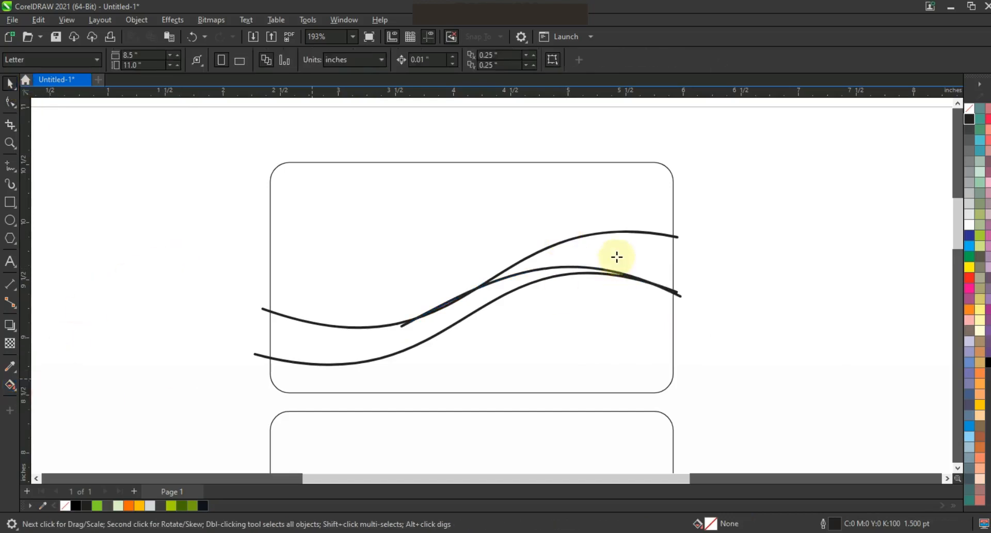
{"action": "left_click", "coordinate": [618, 256]}
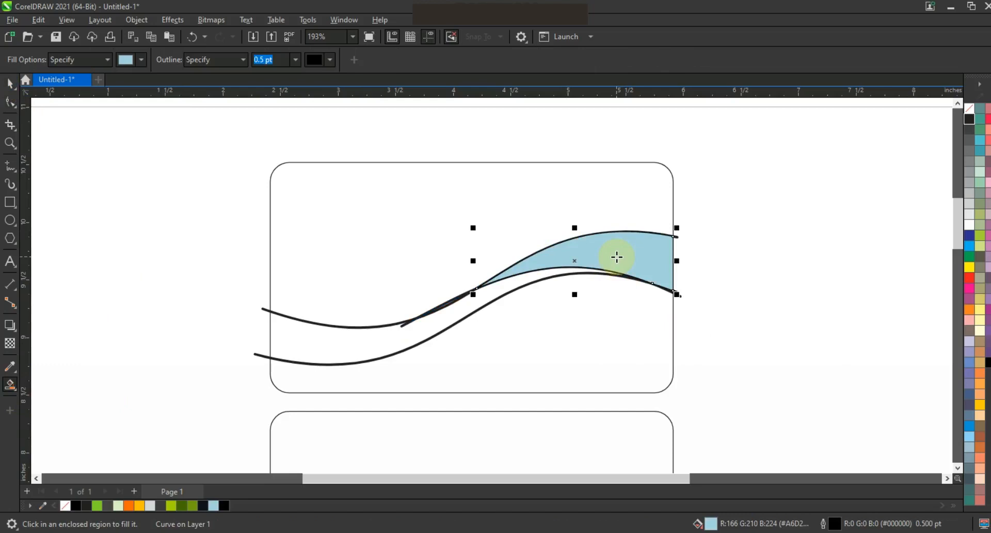
{"action": "left_click", "coordinate": [428, 322]}
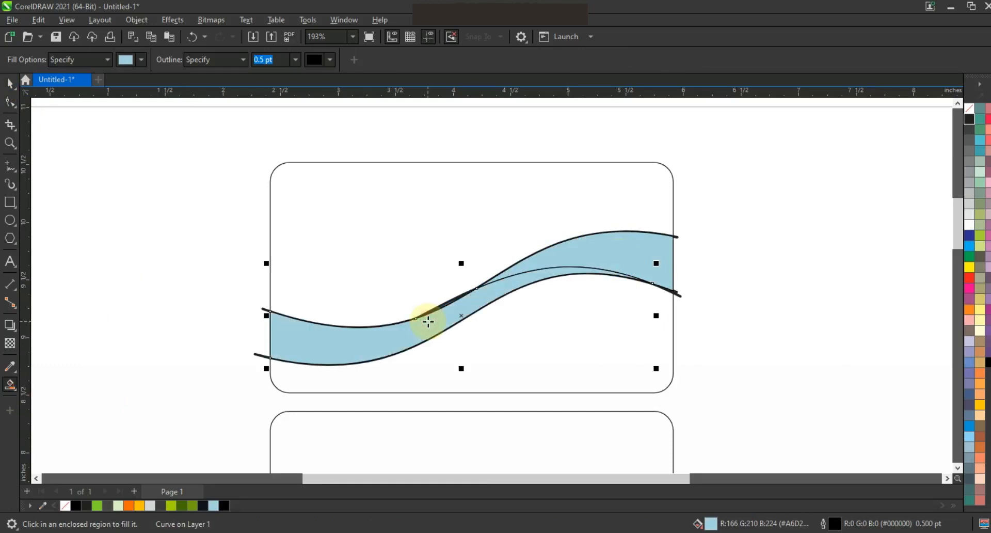
- Delete the original wave construction curves, keeping only the two filled light blue bands
{"action": "left_click", "coordinate": [10, 83]}
{"action": "left_click", "coordinate": [154, 258]}
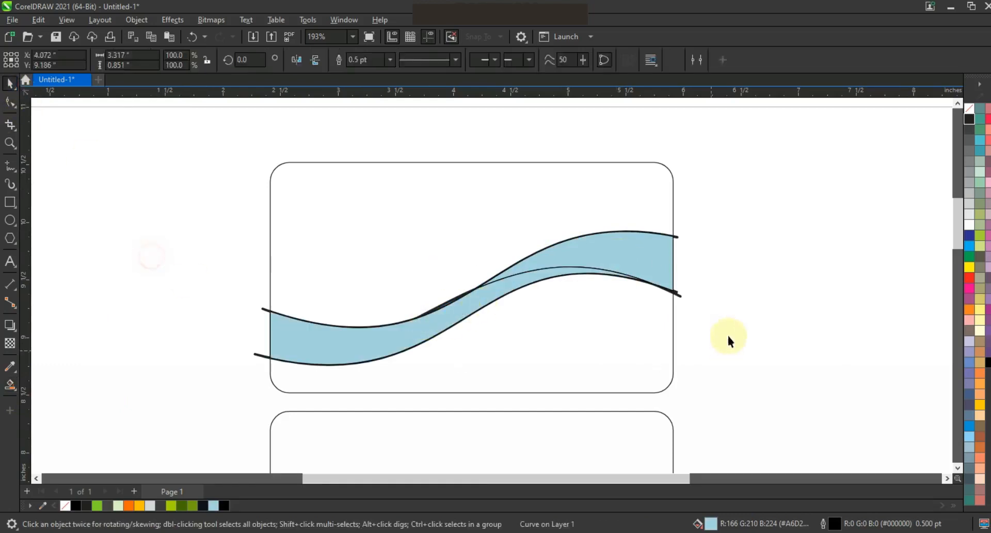
{"action": "left_click", "coordinate": [683, 297]}
{"action": "key", "text": "Delete"}
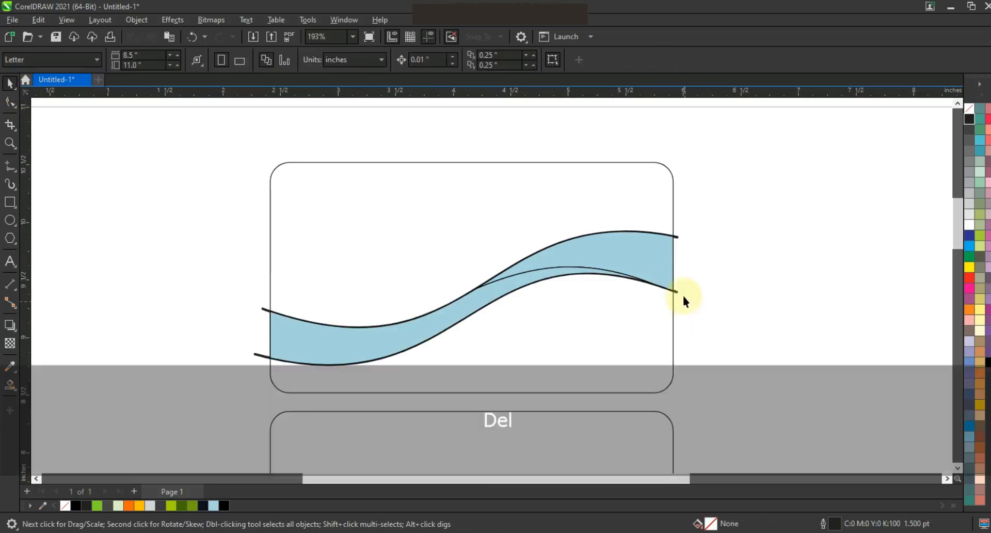
{"action": "left_click", "coordinate": [677, 291]}
{"action": "key", "text": "Delete"}
{"action": "left_click", "coordinate": [678, 236]}
{"action": "key", "text": "Delete"}
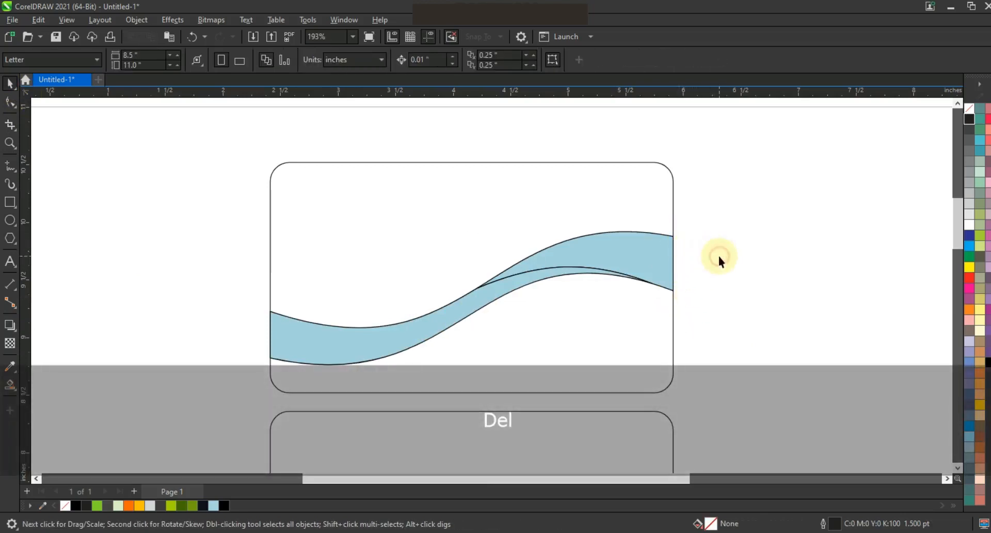
- Fill the upper band green and the lower band dark gray
{"action": "left_click", "coordinate": [668, 254]}
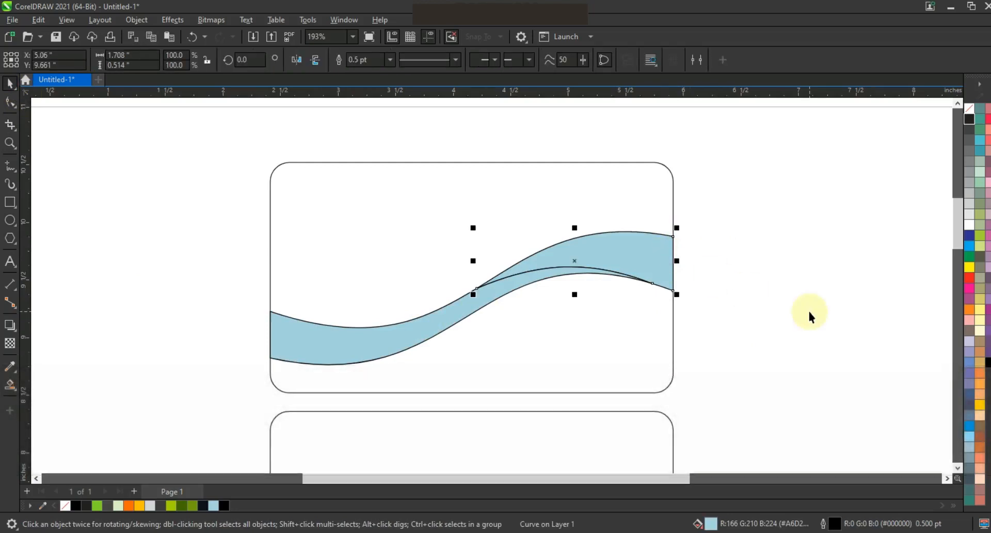
{"action": "left_click", "coordinate": [97, 506]}
{"action": "left_click", "coordinate": [432, 321]}
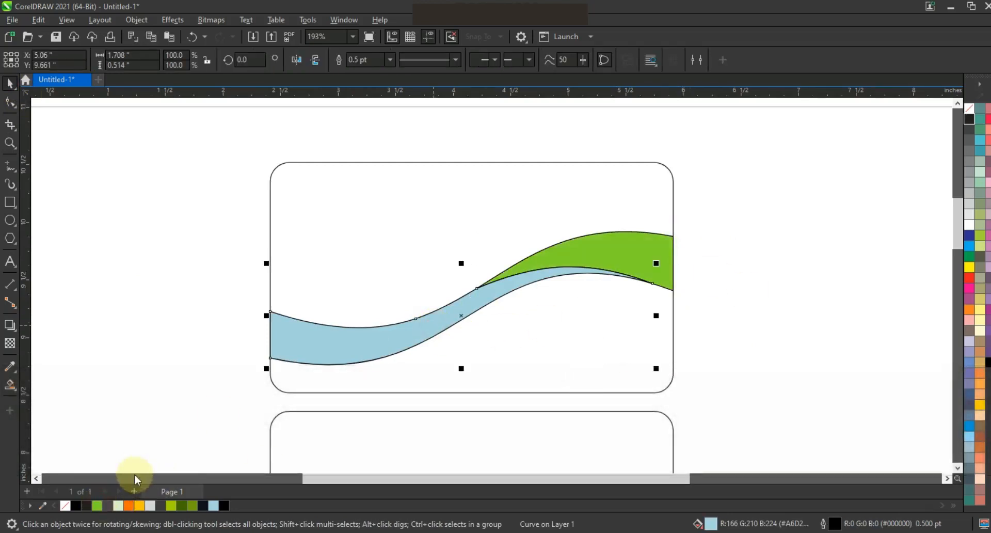
{"action": "left_click", "coordinate": [108, 506]}
- Select all the wave shapes and remove their outlines
{"action": "left_click_drag", "start_coordinate": [199, 215], "coordinate": [708, 372]}
{"action": "right_click", "coordinate": [970, 109]}
{"action": "left_click", "coordinate": [948, 119]}
{"action": "left_click", "coordinate": [827, 210]}
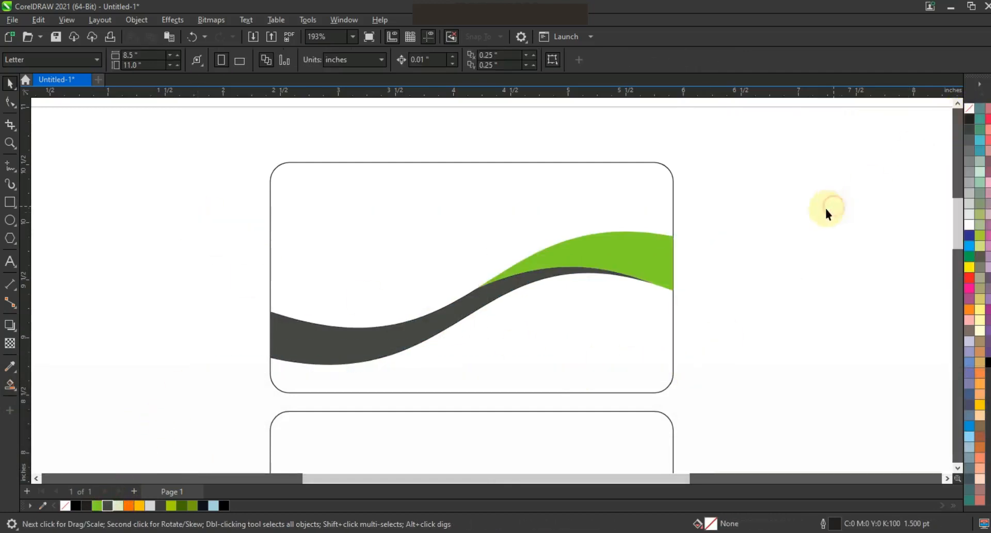
- Draw a straight line from just above the card's upper-right corner down to where the green and gray bands meet
{"action": "left_click", "coordinate": [10, 166]}
{"action": "left_click", "coordinate": [668, 153]}
{"action": "left_click", "coordinate": [480, 295]}
- Bend the line into an arc and adjust its end nodes and control handles
{"action": "left_click", "coordinate": [10, 102]}
{"action": "left_click_drag", "start_coordinate": [307, 137], "coordinate": [705, 333]}
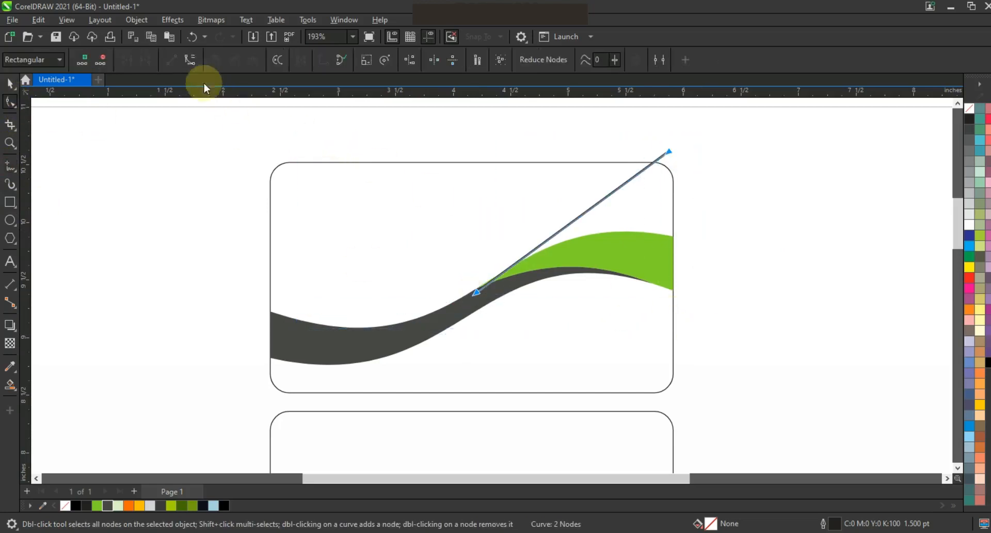
{"action": "left_click_drag", "start_coordinate": [569, 224], "coordinate": [555, 204]}
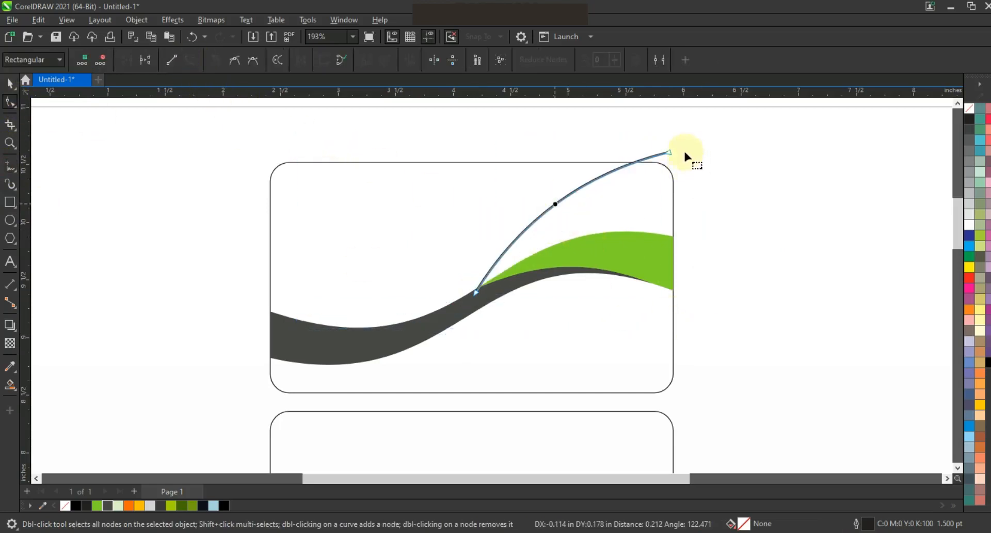
{"action": "left_click_drag", "start_coordinate": [668, 153], "coordinate": [690, 164]}
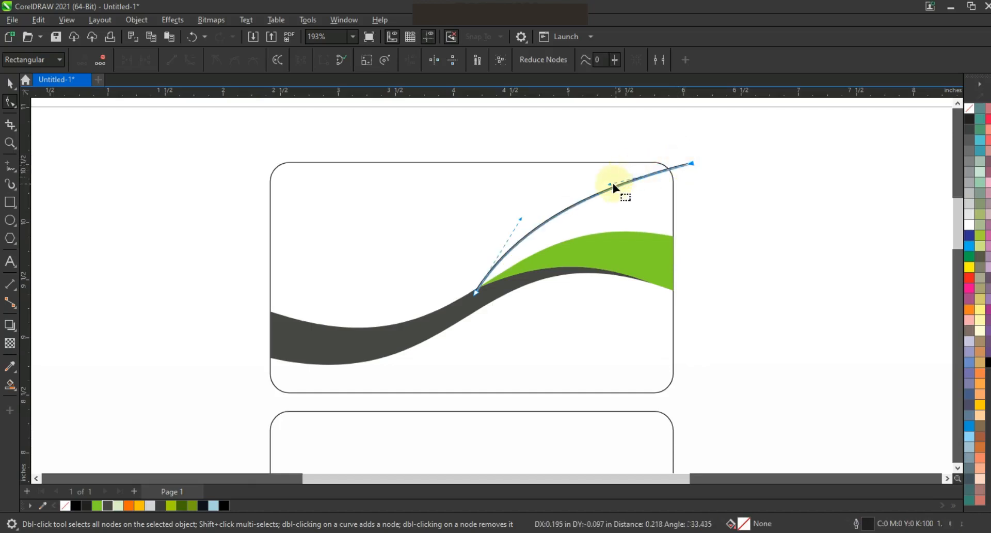
{"action": "left_click_drag", "start_coordinate": [612, 184], "coordinate": [615, 162]}
{"action": "left_click_drag", "start_coordinate": [476, 292], "coordinate": [472, 301]}
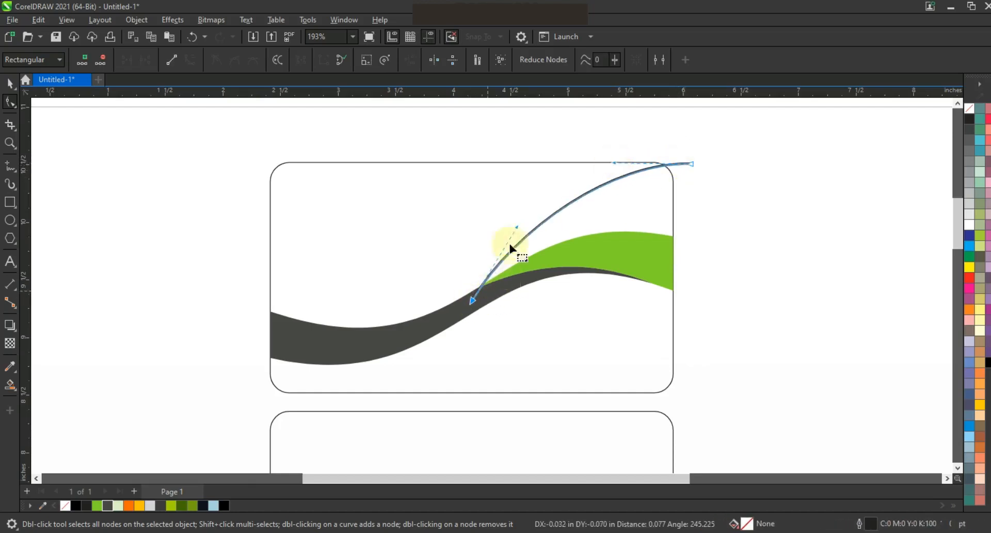
{"action": "left_click_drag", "start_coordinate": [515, 228], "coordinate": [518, 226]}
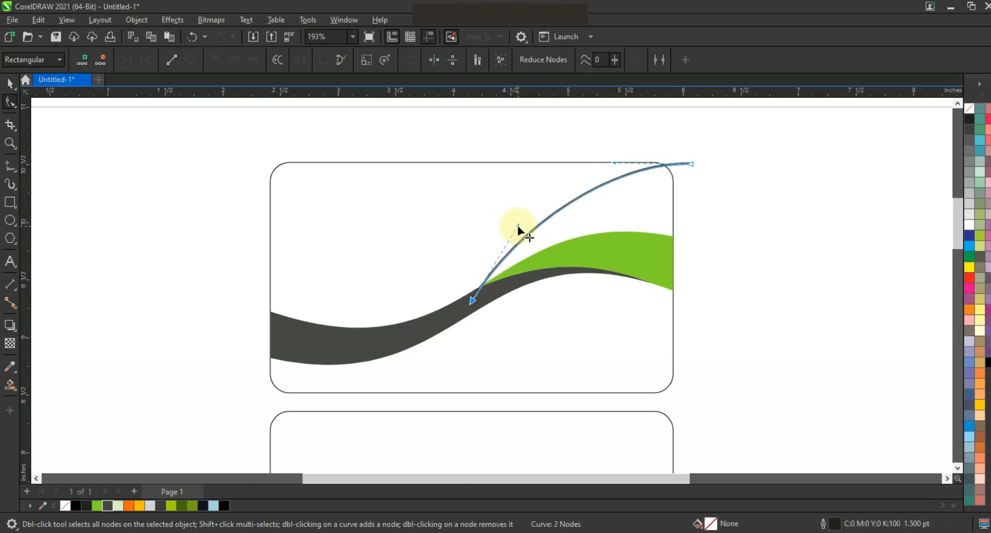
- Smart-fill the region between the arc and the green band with light green, then delete the arc line
{"action": "left_click", "coordinate": [9, 385]}
{"action": "left_click", "coordinate": [650, 193]}
{"action": "left_click", "coordinate": [10, 82]}
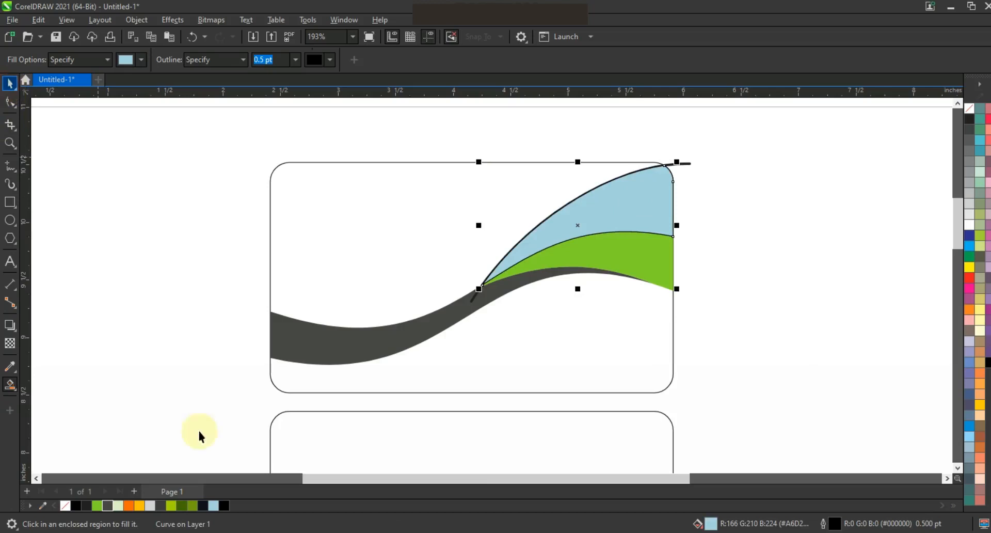
{"action": "left_click", "coordinate": [118, 505]}
{"action": "left_click", "coordinate": [680, 163]}
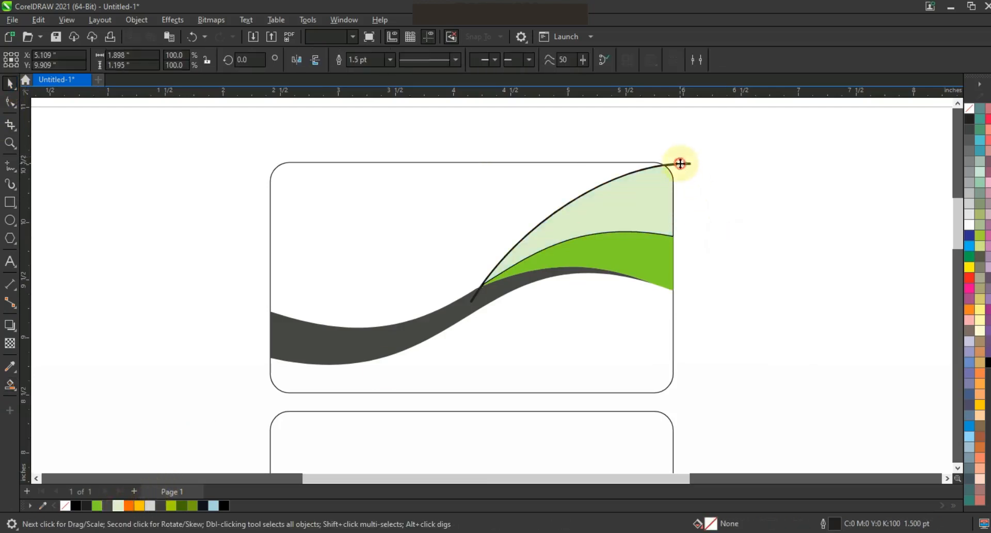
{"action": "key", "text": "Delete"}
- Select all shapes on the card and remove their outlines
{"action": "left_click_drag", "start_coordinate": [743, 144], "coordinate": [214, 372]}
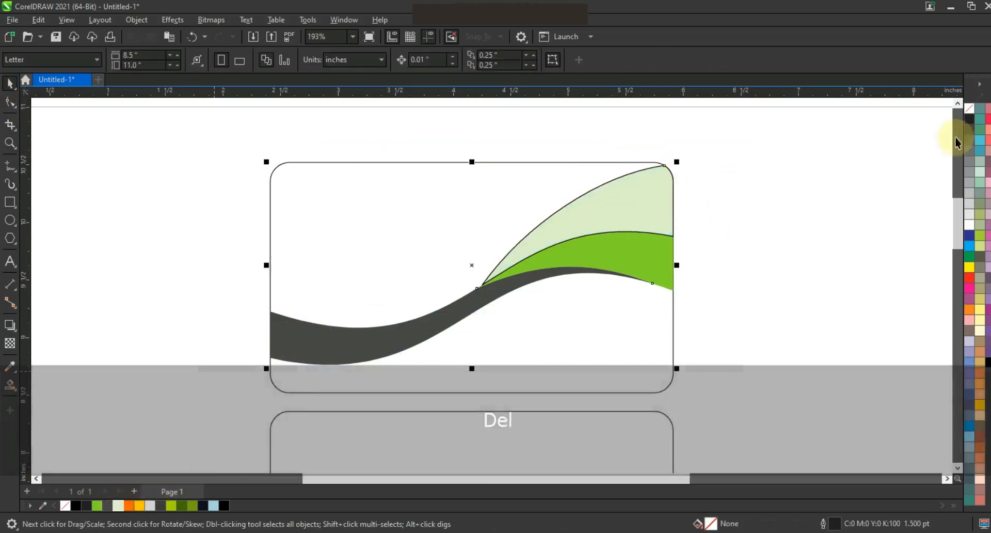
{"action": "right_click", "coordinate": [966, 114]}
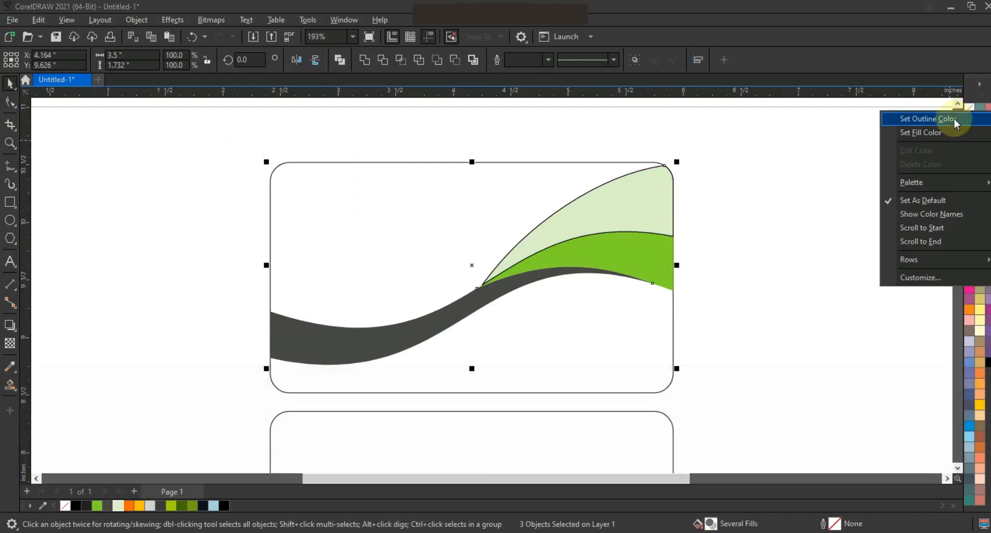
{"action": "left_click", "coordinate": [954, 122]}
{"action": "left_click", "coordinate": [737, 227]}
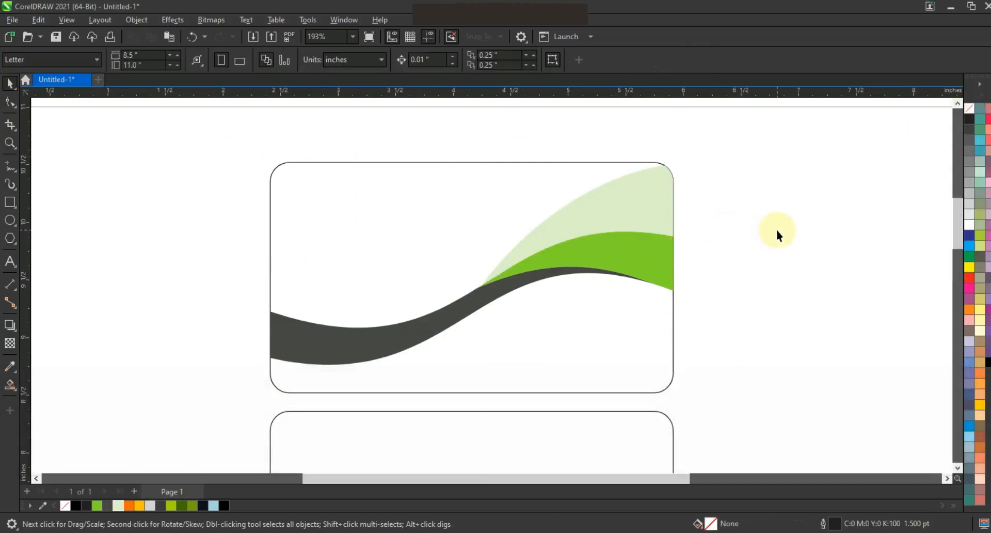
- Move the contact details and the name block onto the front card and enlarge the name block to 144%
{"action": "key", "text": "F3"}
{"action": "key", "text": "Escape"}
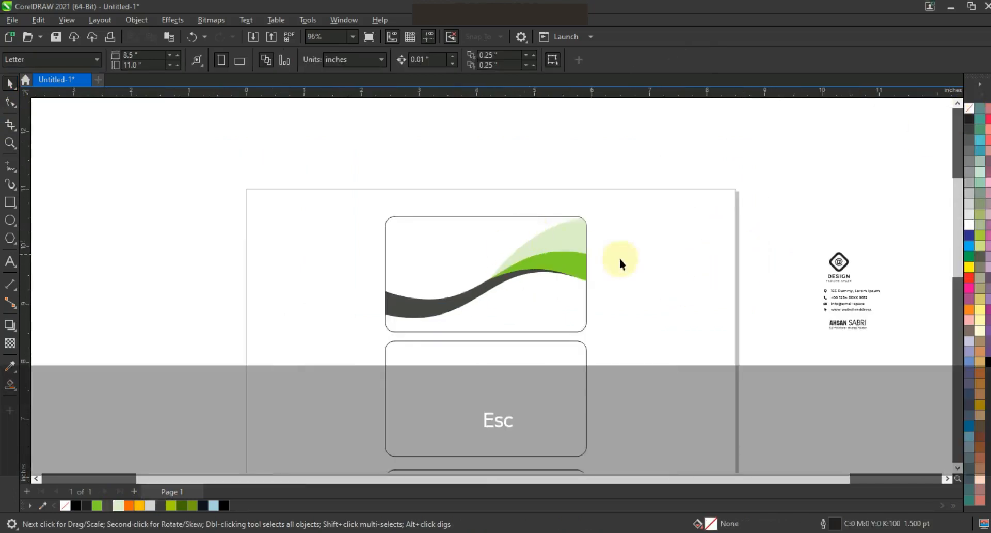
{"action": "left_click_drag", "start_coordinate": [896, 283], "coordinate": [623, 320]}
{"action": "left_click_drag", "start_coordinate": [847, 324], "coordinate": [426, 276]}
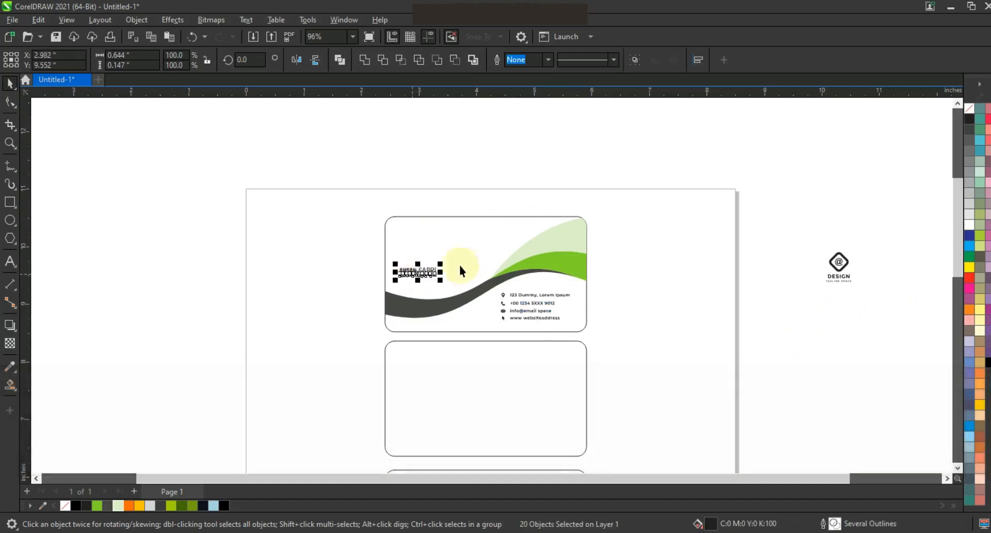
{"action": "left_click_drag", "start_coordinate": [450, 266], "coordinate": [467, 263]}
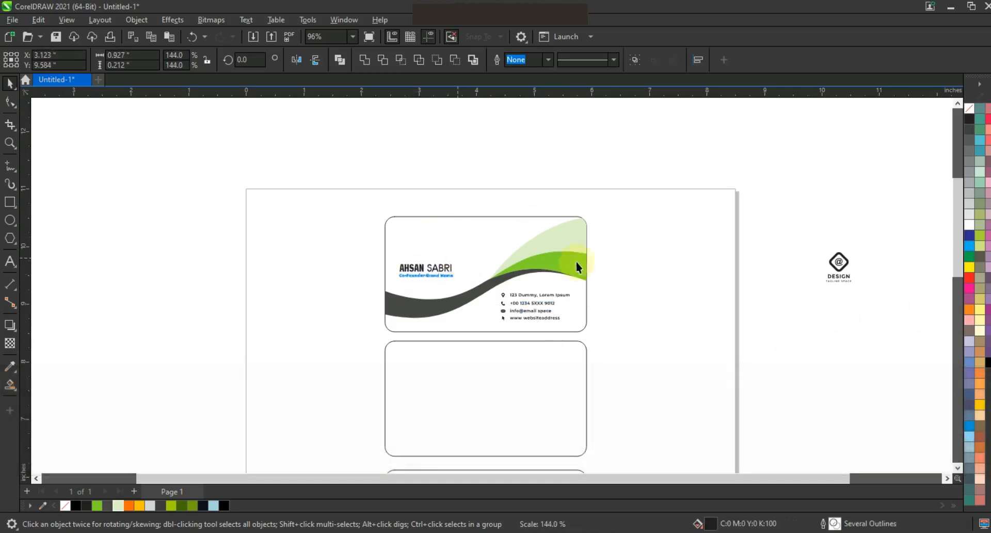
- Move the logo above the name, color it green, and center-align it with the name block
{"action": "left_click_drag", "start_coordinate": [843, 279], "coordinate": [426, 253]}
{"action": "left_click", "coordinate": [96, 505]}
{"action": "left_click", "coordinate": [341, 186]}
{"action": "left_click_drag", "start_coordinate": [342, 183], "coordinate": [473, 287]}
{"action": "key", "text": "c"}
{"action": "left_click_drag", "start_coordinate": [456, 280], "coordinate": [459, 283]}
{"action": "left_click", "coordinate": [650, 317]}
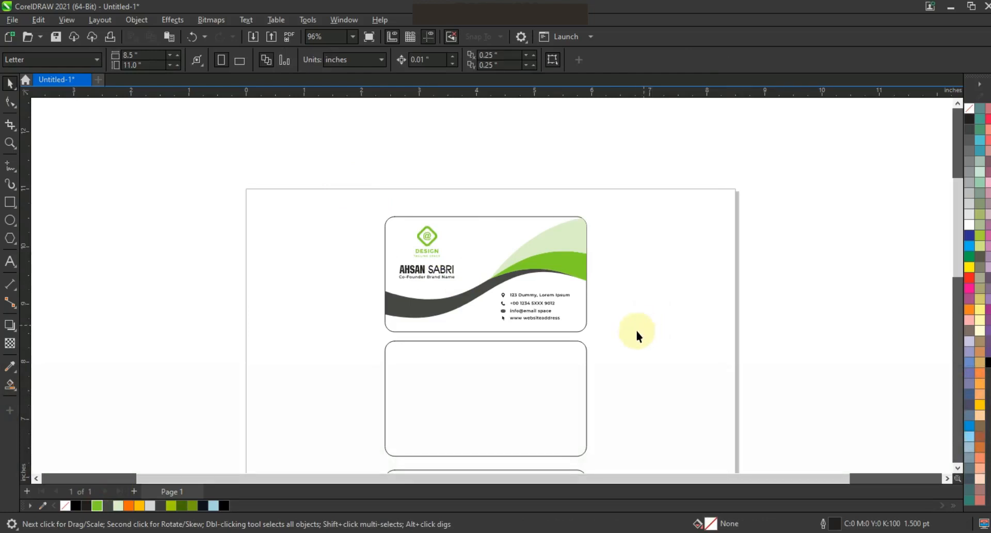
- Zoom to the second card and draw a slightly sloped straight line across it from the right edge to the left
{"action": "key", "text": "F3"}
{"action": "key", "text": "Escape"}
{"action": "left_click", "coordinate": [10, 143]}
{"action": "left_click_drag", "start_coordinate": [434, 309], "coordinate": [632, 368]}
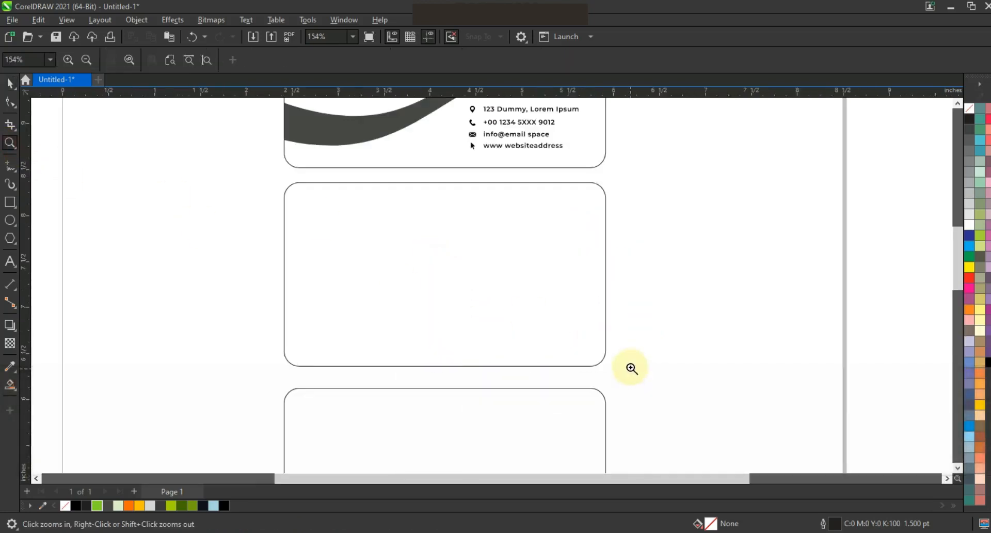
{"action": "left_click", "coordinate": [9, 165]}
{"action": "left_click", "coordinate": [611, 284]}
{"action": "left_click", "coordinate": [277, 294]}
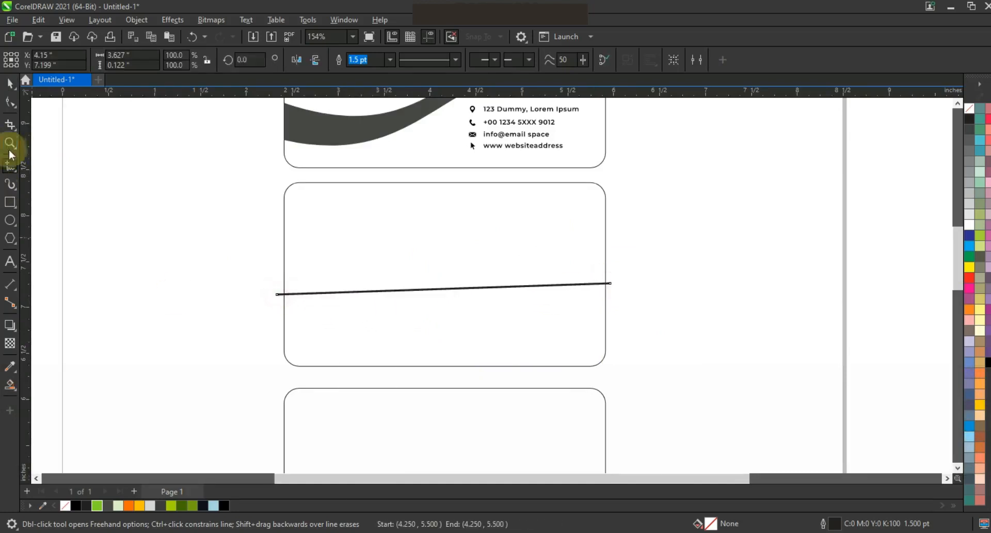
- Bend the line into an S-shaped wave by dragging it and its control handles
{"action": "left_click", "coordinate": [7, 106]}
{"action": "left_click_drag", "start_coordinate": [211, 238], "coordinate": [355, 299]}
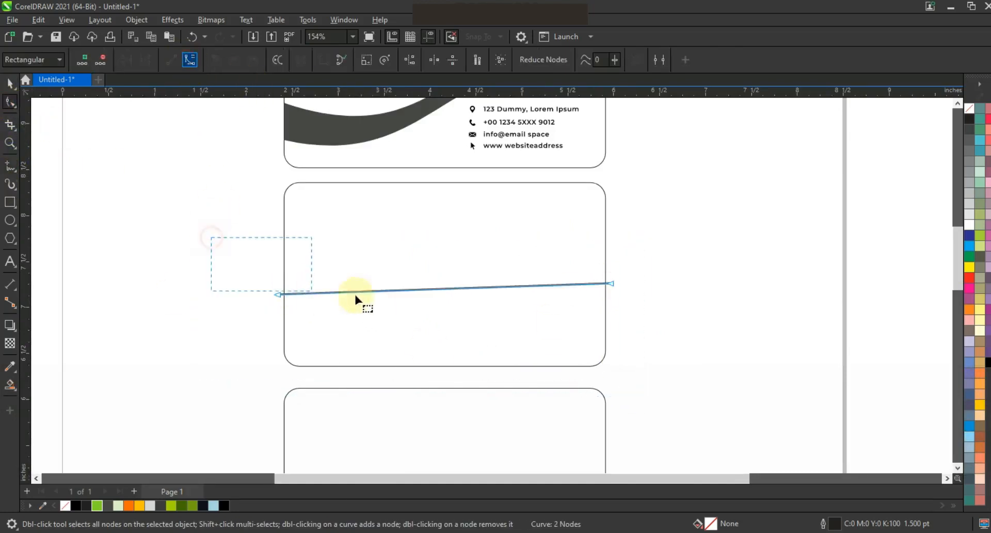
{"action": "left_click_drag", "start_coordinate": [379, 318], "coordinate": [374, 388]}
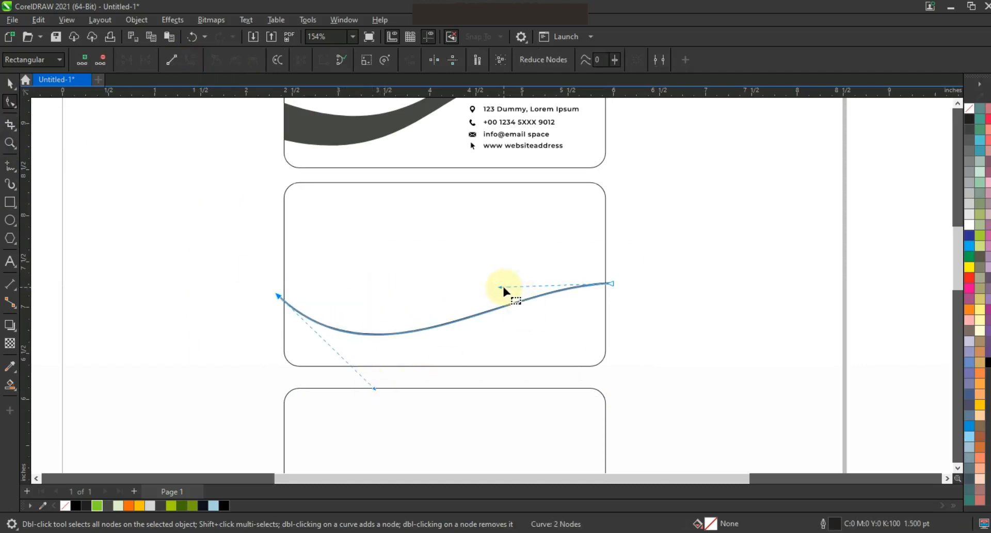
{"action": "left_click_drag", "start_coordinate": [503, 289], "coordinate": [478, 247]}
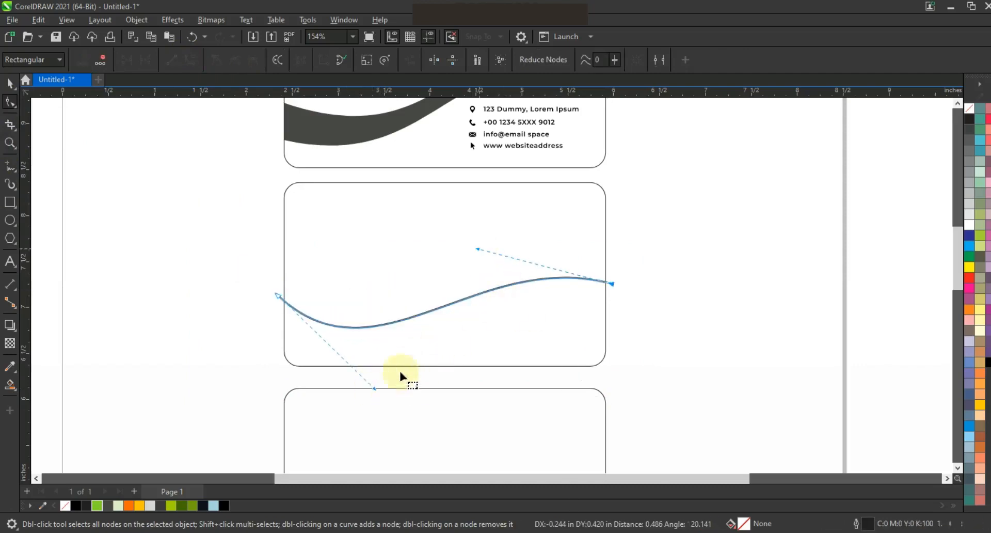
{"action": "left_click_drag", "start_coordinate": [375, 389], "coordinate": [385, 394]}
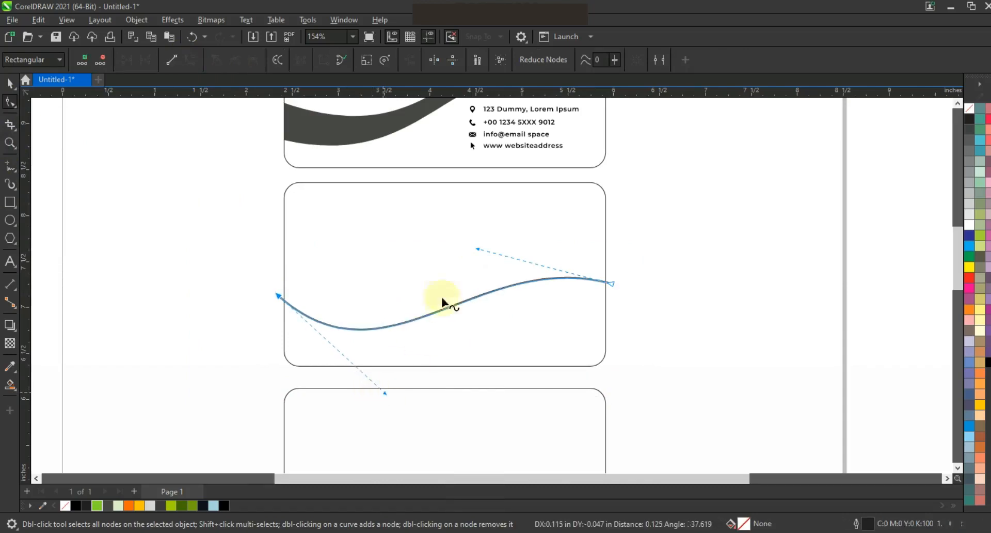
{"action": "left_click_drag", "start_coordinate": [479, 251], "coordinate": [479, 250]}
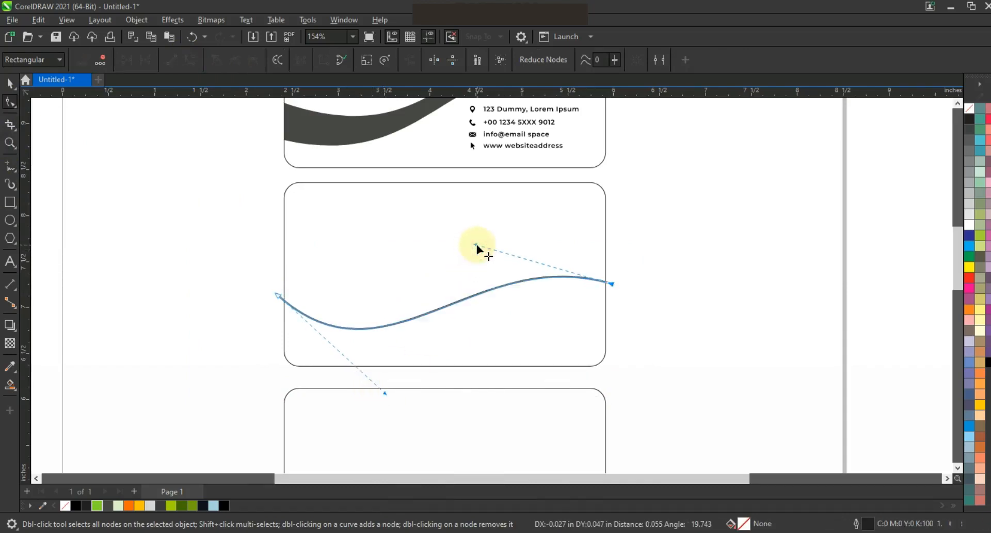
- Draw a line from the wave's right end down to the card's lower edge
{"action": "left_click", "coordinate": [10, 165]}
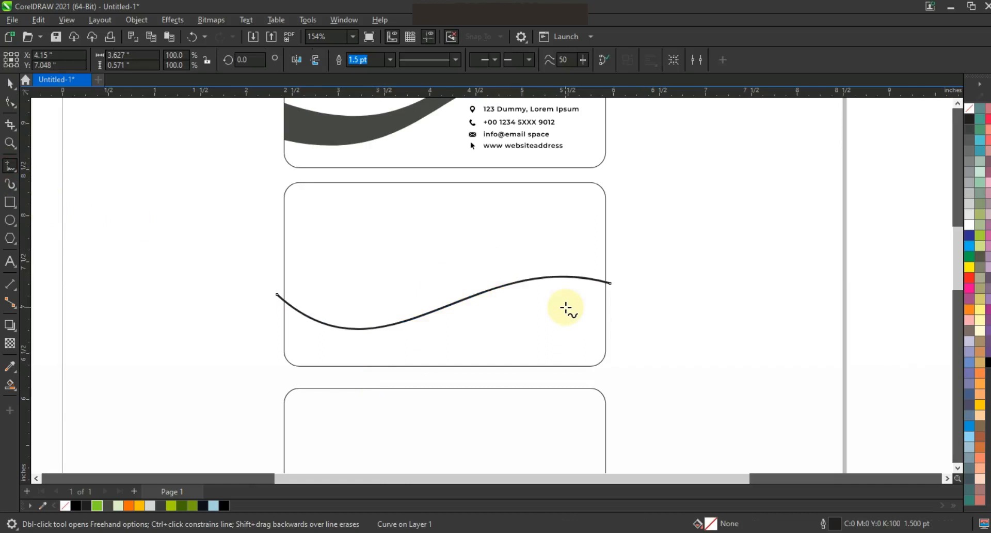
{"action": "left_click", "coordinate": [612, 284]}
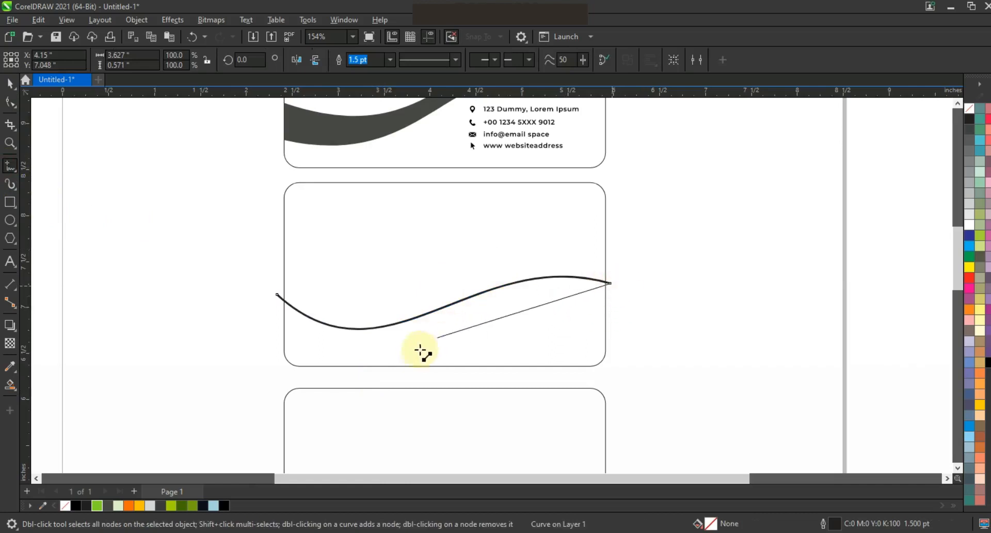
{"action": "left_click", "coordinate": [401, 368]}
- Convert the new line to a curve and bend it into an arc meeting the wave
{"action": "left_click", "coordinate": [10, 102]}
{"action": "left_click", "coordinate": [191, 60]}
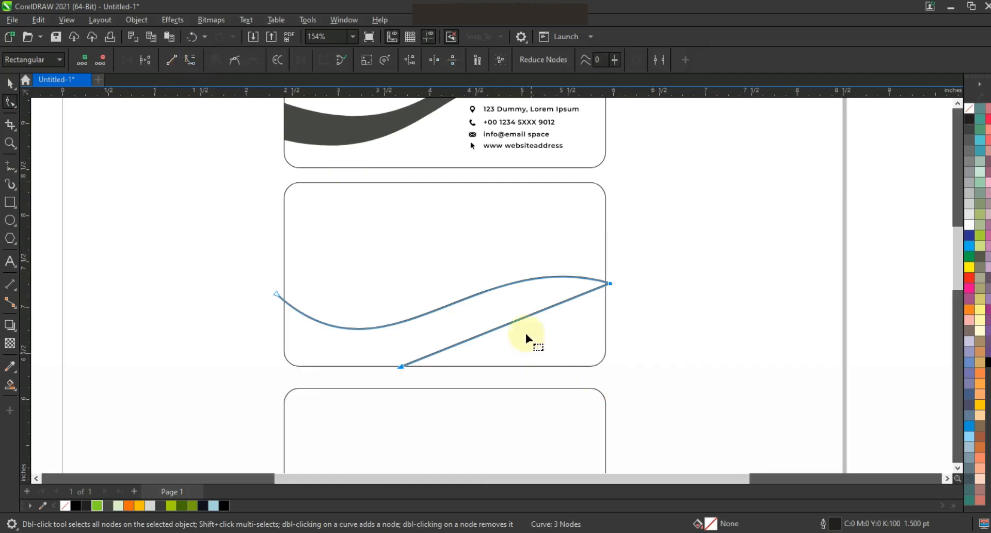
{"action": "left_click_drag", "start_coordinate": [519, 315], "coordinate": [516, 290]}
{"action": "left_click_drag", "start_coordinate": [611, 283], "coordinate": [613, 284]}
{"action": "left_click_drag", "start_coordinate": [371, 334], "coordinate": [450, 309]}
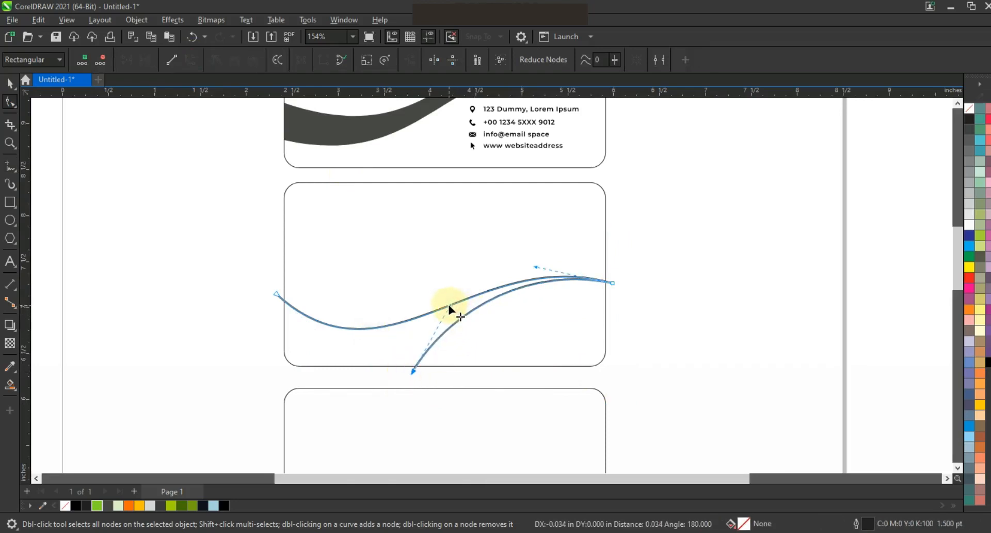
{"action": "left_click", "coordinate": [10, 165]}
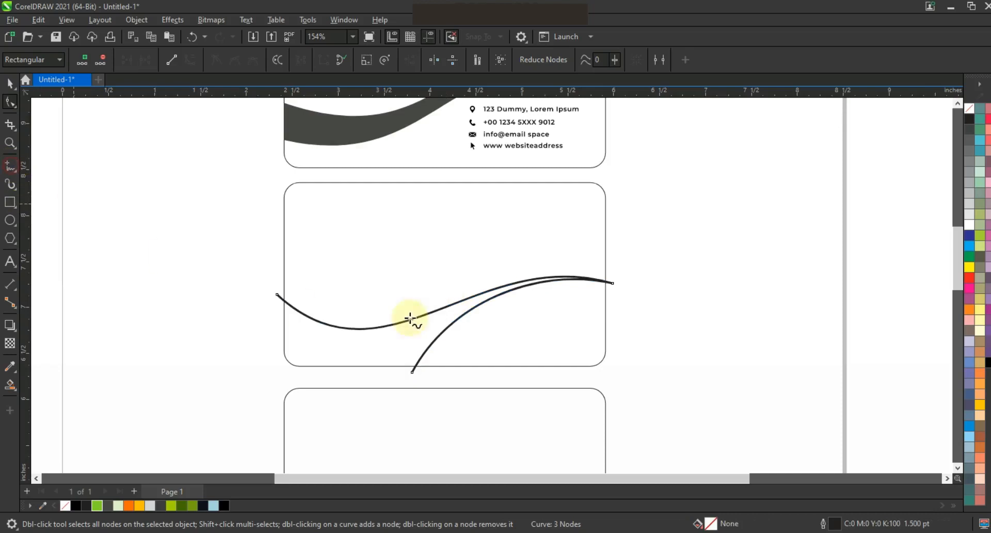
{"action": "key", "text": "F10"}
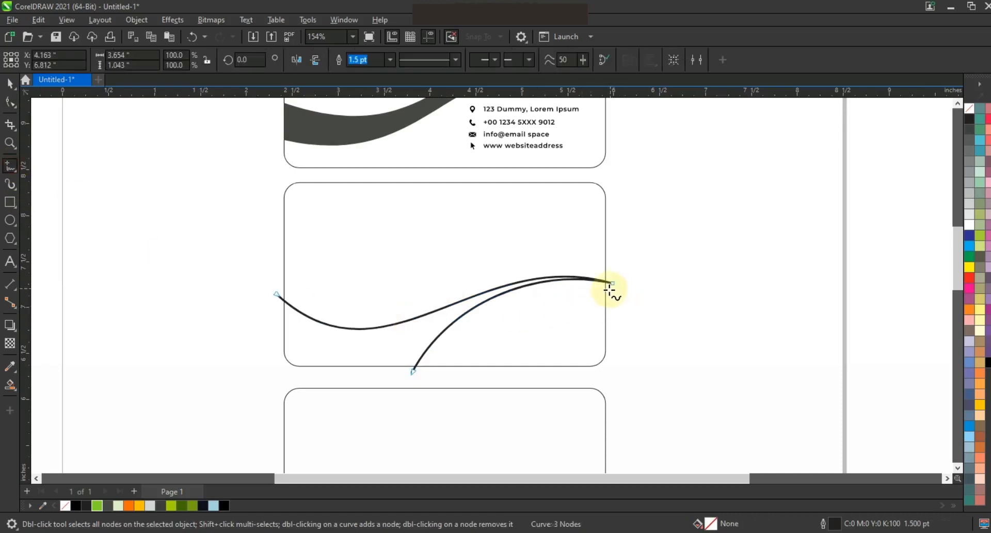
- Draw another line from the wave's right end to the card's lower edge further right and bend it into an arc
{"action": "left_click", "coordinate": [609, 289]}
{"action": "left_click", "coordinate": [514, 369]}
{"action": "left_click", "coordinate": [10, 102]}
{"action": "left_click_drag", "start_coordinate": [436, 284], "coordinate": [664, 404]}
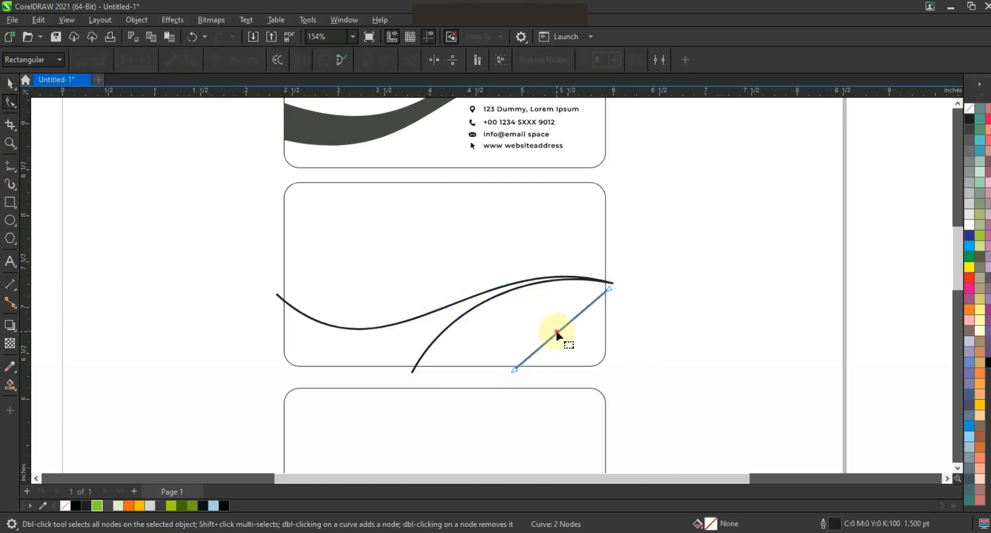
{"action": "left_click_drag", "start_coordinate": [558, 332], "coordinate": [517, 315]}
{"action": "left_click", "coordinate": [611, 290]}
{"action": "left_click_drag", "start_coordinate": [563, 293], "coordinate": [565, 288]}
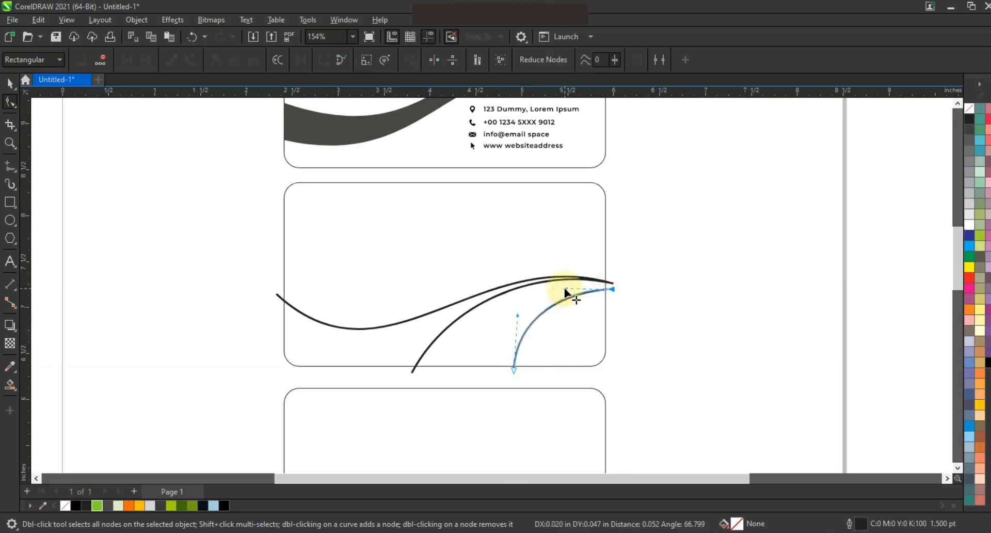
- Zoom in and draw a three-segment line from the inner arc's end down to the card's lower edge, across, and back up
{"action": "left_click", "coordinate": [10, 143]}
{"action": "left_click_drag", "start_coordinate": [259, 218], "coordinate": [661, 393]}
{"action": "left_click", "coordinate": [8, 166]}
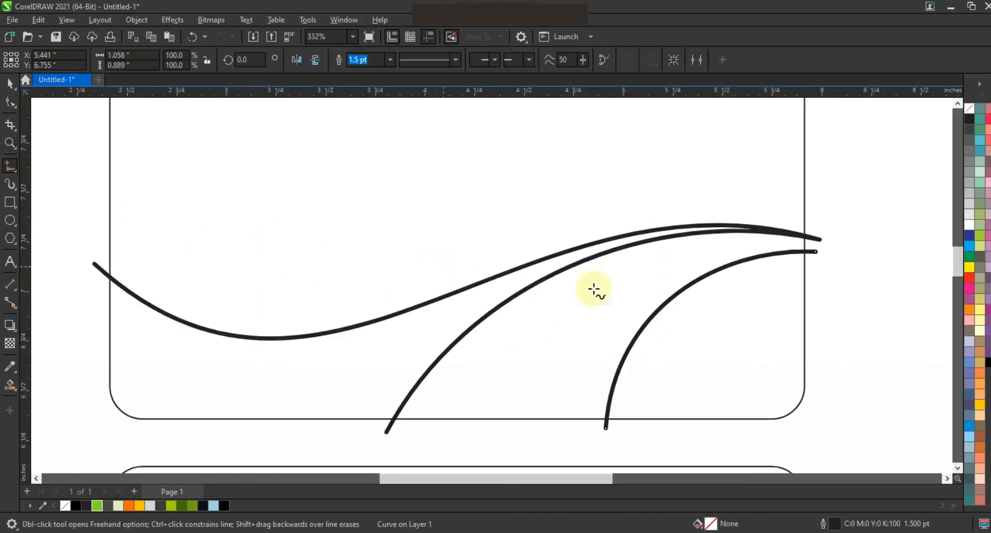
{"action": "left_click", "coordinate": [811, 264]}
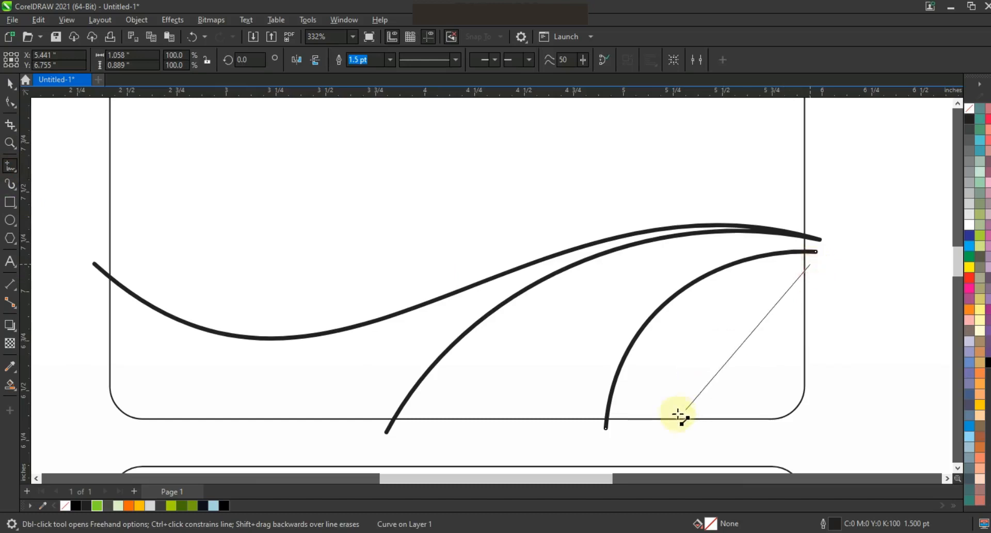
{"action": "left_click", "coordinate": [662, 422]}
{"action": "left_click", "coordinate": [722, 428]}
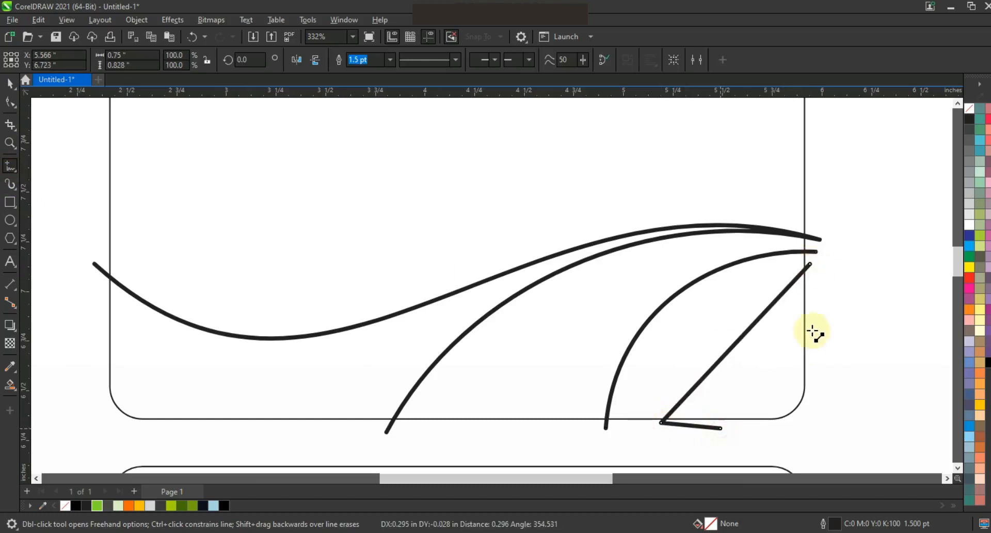
{"action": "left_click", "coordinate": [812, 327]}
- Convert the three-segment line to curves and bend its two long segments into parallel arcs
{"action": "left_click", "coordinate": [10, 102]}
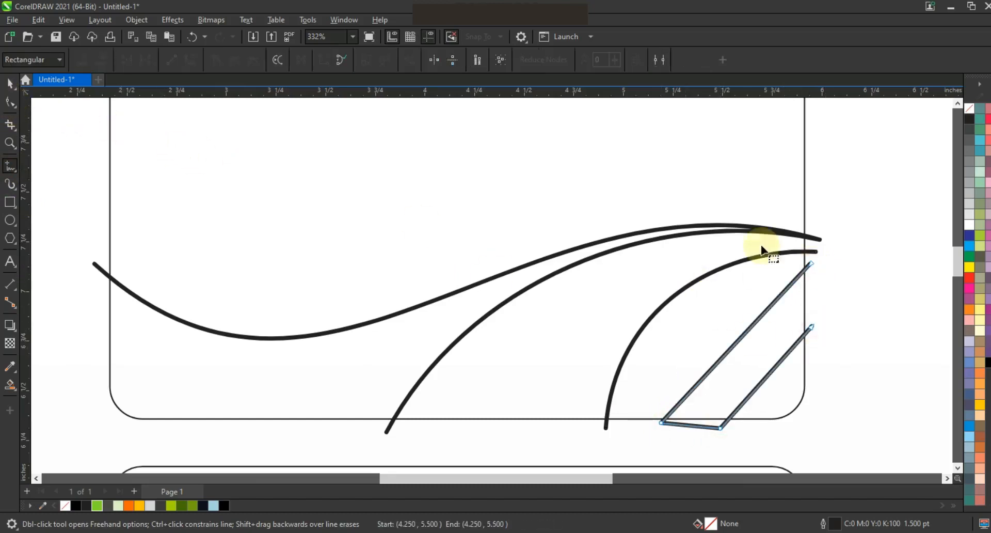
{"action": "left_click_drag", "start_coordinate": [850, 230], "coordinate": [651, 447]}
{"action": "left_click", "coordinate": [189, 55]}
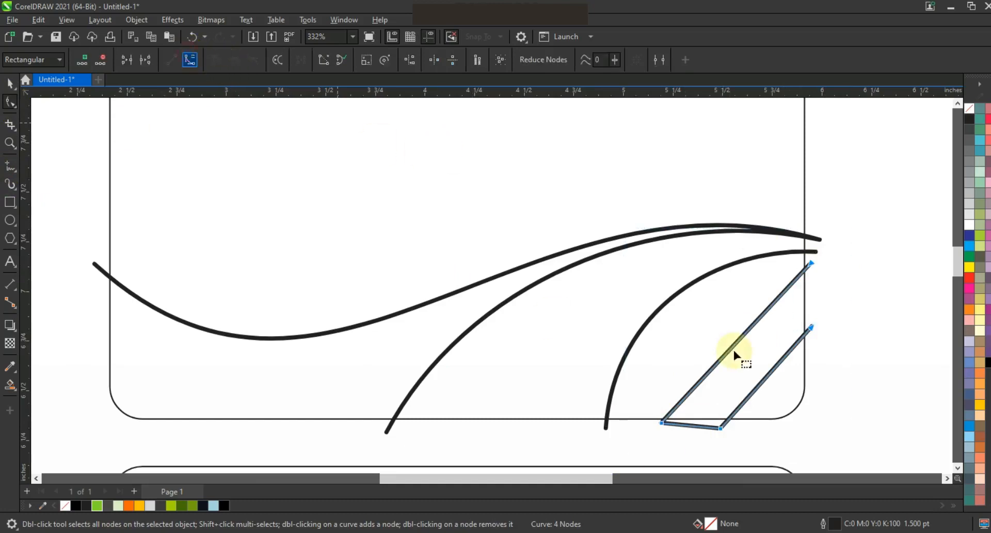
{"action": "left_click_drag", "start_coordinate": [731, 351], "coordinate": [712, 333]}
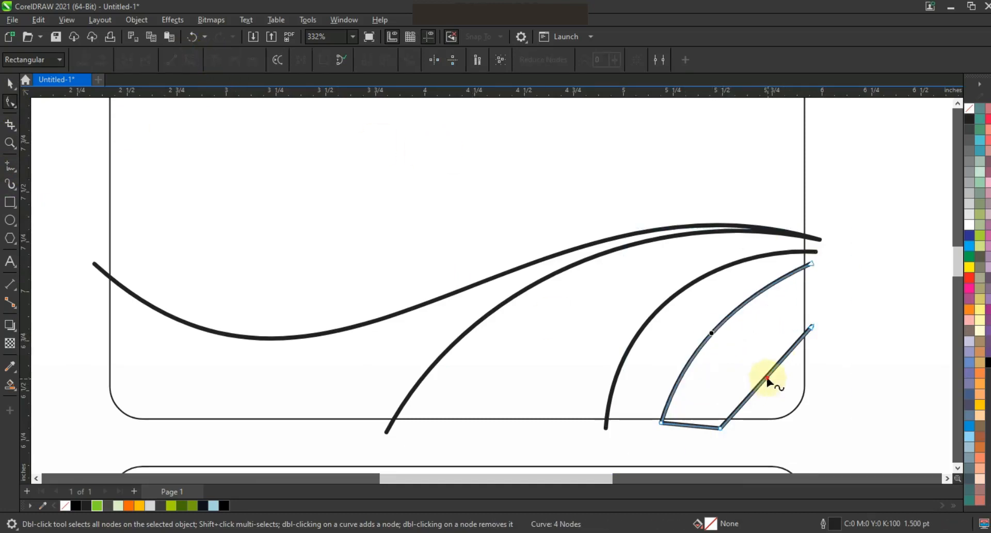
{"action": "left_click_drag", "start_coordinate": [779, 368], "coordinate": [759, 351]}
{"action": "left_click_drag", "start_coordinate": [811, 263], "coordinate": [818, 283]}
{"action": "left_click_drag", "start_coordinate": [745, 321], "coordinate": [749, 295]}
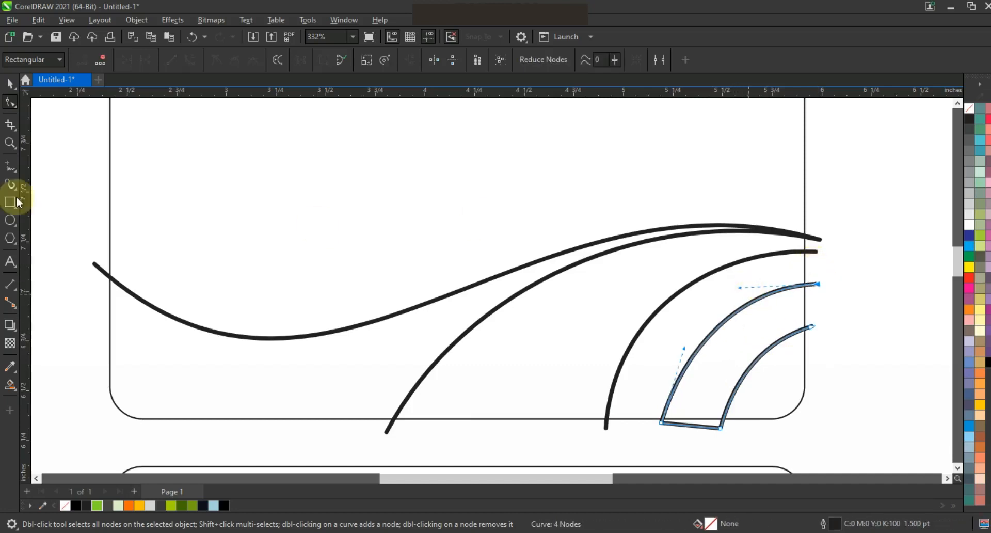
- Draw a line from the card's lower edge, left of the arcs, up to the wave's right end and bend it into an arc
{"action": "left_click", "coordinate": [11, 166]}
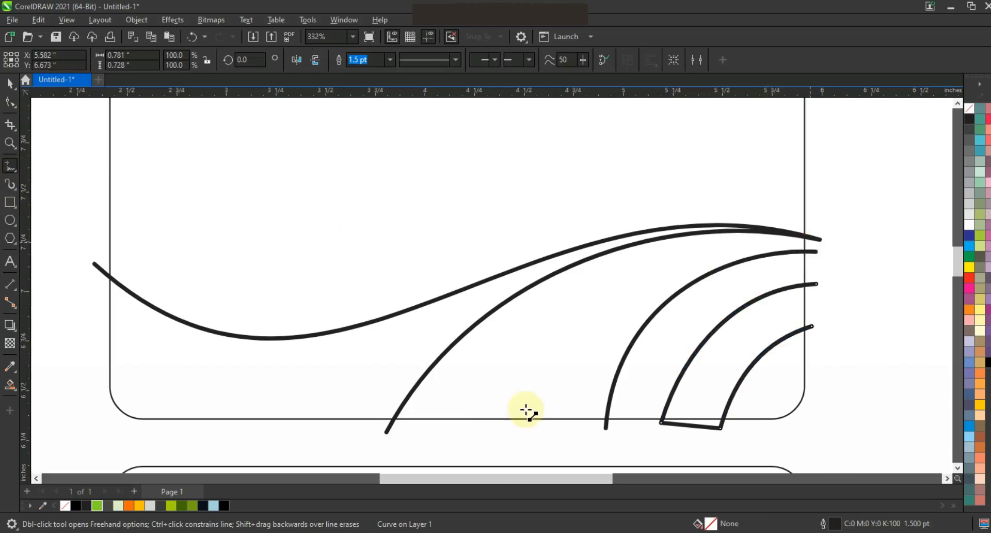
{"action": "left_click", "coordinate": [501, 424]}
{"action": "left_click", "coordinate": [10, 103]}
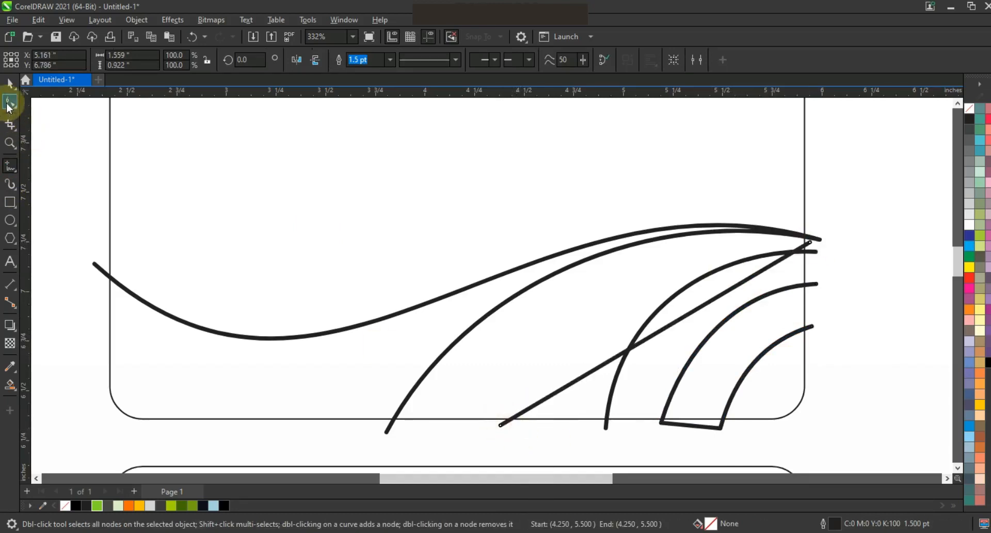
{"action": "left_click", "coordinate": [403, 171]}
{"action": "left_click_drag", "start_coordinate": [816, 431], "coordinate": [815, 431]}
{"action": "left_click", "coordinate": [190, 60]}
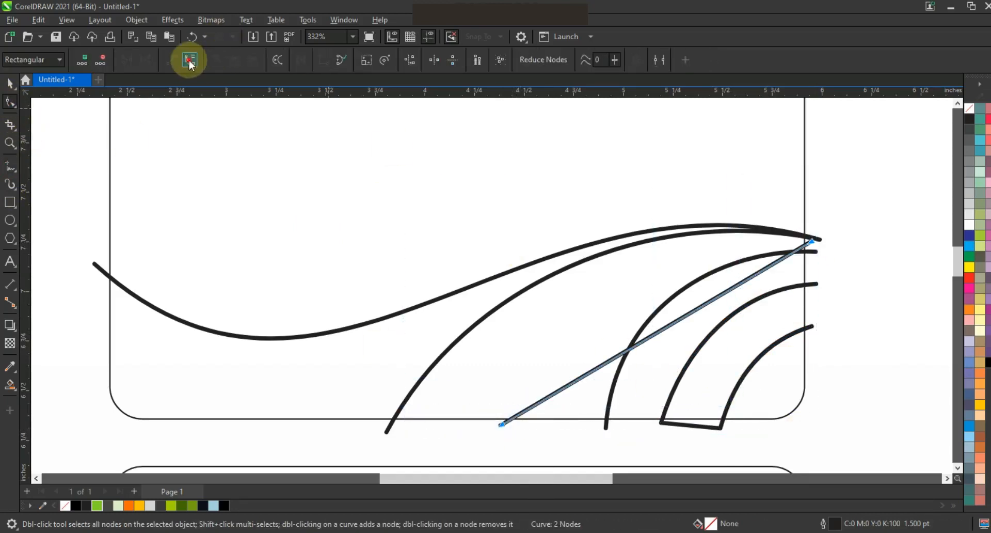
{"action": "left_click", "coordinate": [673, 328]}
{"action": "left_click_drag", "start_coordinate": [653, 291], "coordinate": [640, 277]}
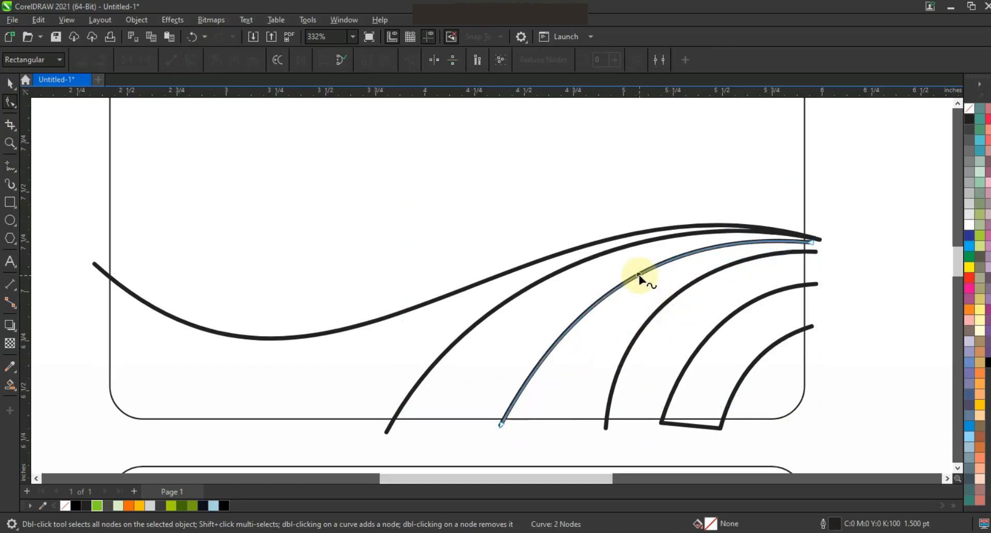
- Draw a second wave line from the wave's right end to the card's left edge and bend it to run below the first wave
{"action": "left_click", "coordinate": [10, 166]}
{"action": "left_click", "coordinate": [823, 239]}
{"action": "left_click", "coordinate": [100, 328]}
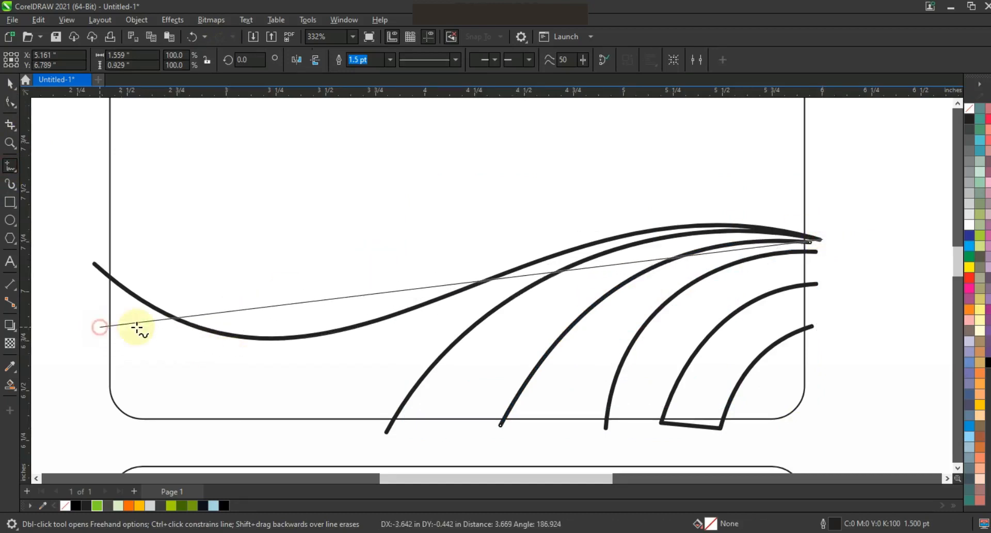
{"action": "left_click", "coordinate": [10, 102]}
{"action": "mouse_move", "coordinate": [44, 171]}
{"action": "left_mouse_down"}
{"action": "mouse_move", "coordinate": [723, 353]}
{"action": "mouse_move", "coordinate": [843, 357]}
{"action": "left_mouse_up"}
{"action": "left_click", "coordinate": [191, 60]}
{"action": "left_click_drag", "start_coordinate": [338, 298], "coordinate": [568, 169]}
{"action": "mouse_move", "coordinate": [380, 440]}
{"action": "left_mouse_down"}
{"action": "mouse_move", "coordinate": [365, 434]}
{"action": "mouse_move", "coordinate": [387, 448]}
{"action": "left_mouse_up"}
{"action": "key", "text": "F3"}
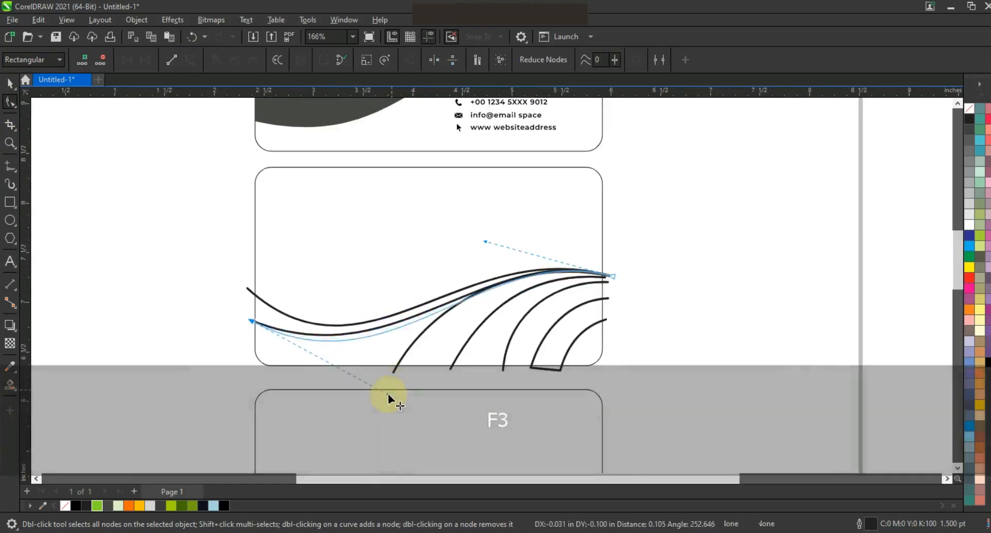
{"action": "left_click_drag", "start_coordinate": [485, 240], "coordinate": [465, 236]}
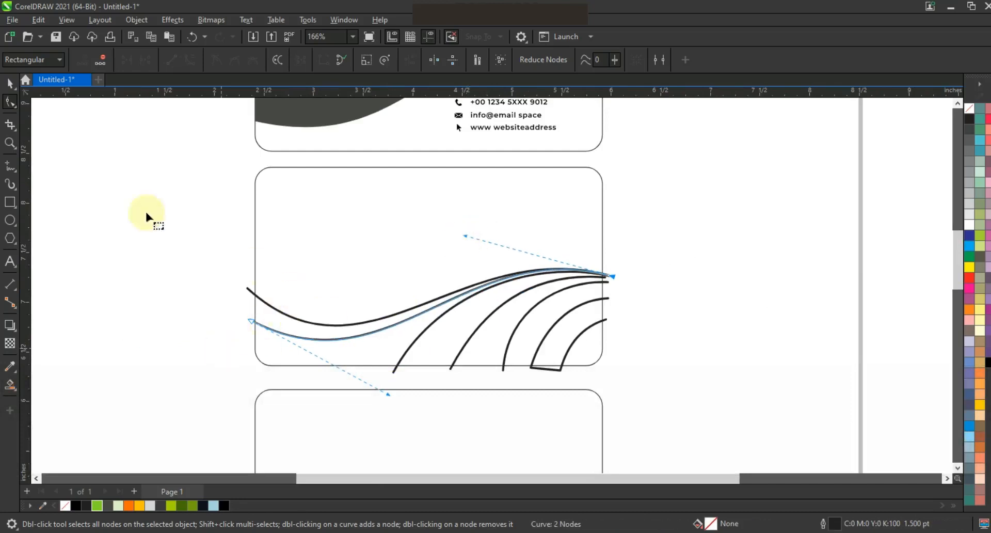
- Zoom to the card and fill every enclosed region below the wave with light blue using Smart Fill
{"action": "left_click", "coordinate": [10, 143]}
{"action": "left_click_drag", "start_coordinate": [225, 156], "coordinate": [678, 408]}
{"action": "left_click", "coordinate": [10, 385]}
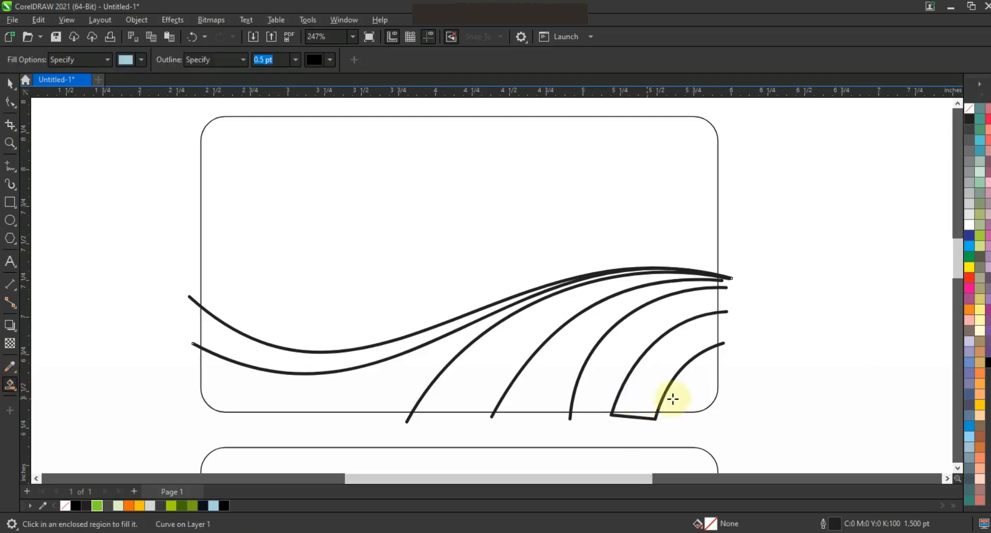
{"action": "left_click", "coordinate": [656, 375]}
{"action": "left_click", "coordinate": [607, 358]}
{"action": "left_click", "coordinate": [560, 347]}
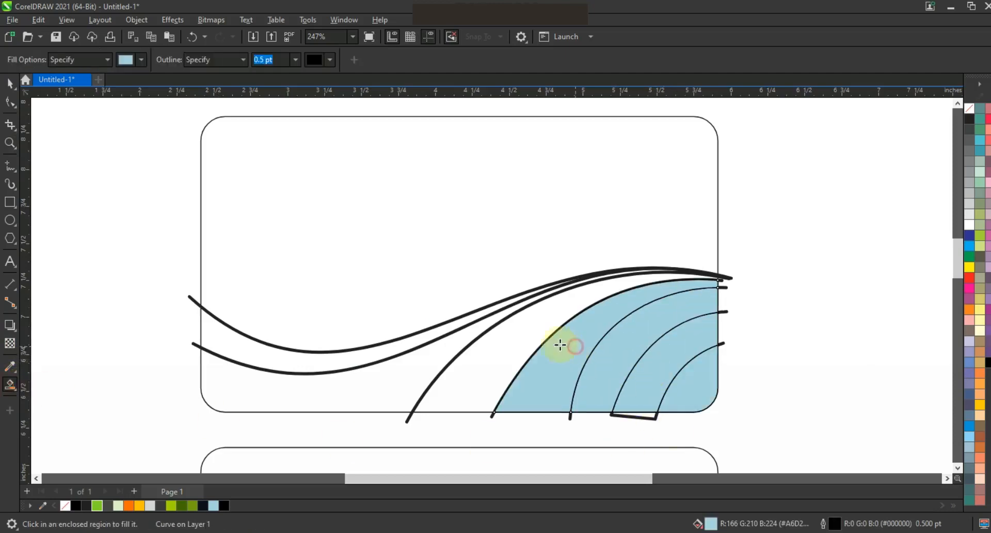
{"action": "left_click", "coordinate": [478, 336]}
{"action": "left_click", "coordinate": [441, 348]}
{"action": "left_click", "coordinate": [417, 341]}
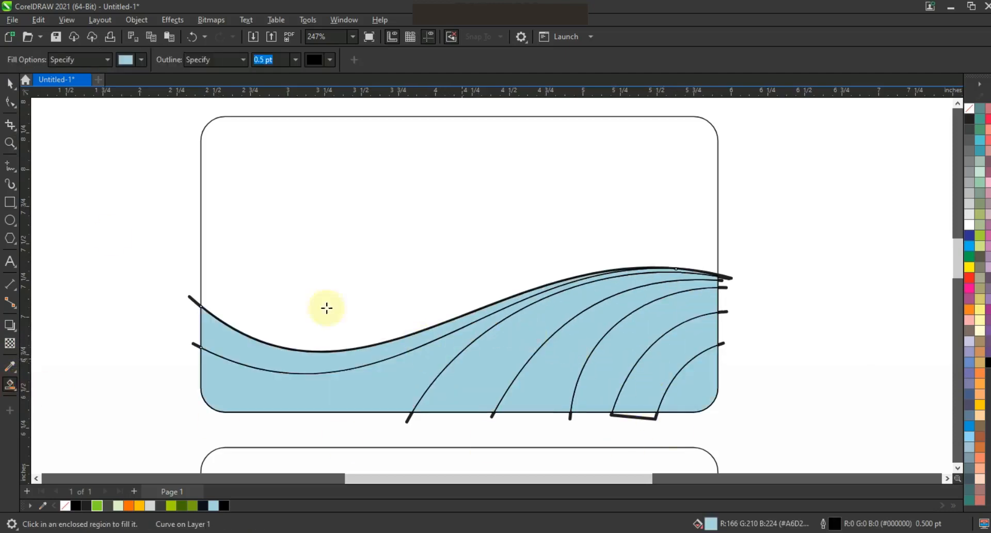
- Delete the original wave and arc lines, keeping only the filled shapes
{"action": "left_click", "coordinate": [6, 84]}
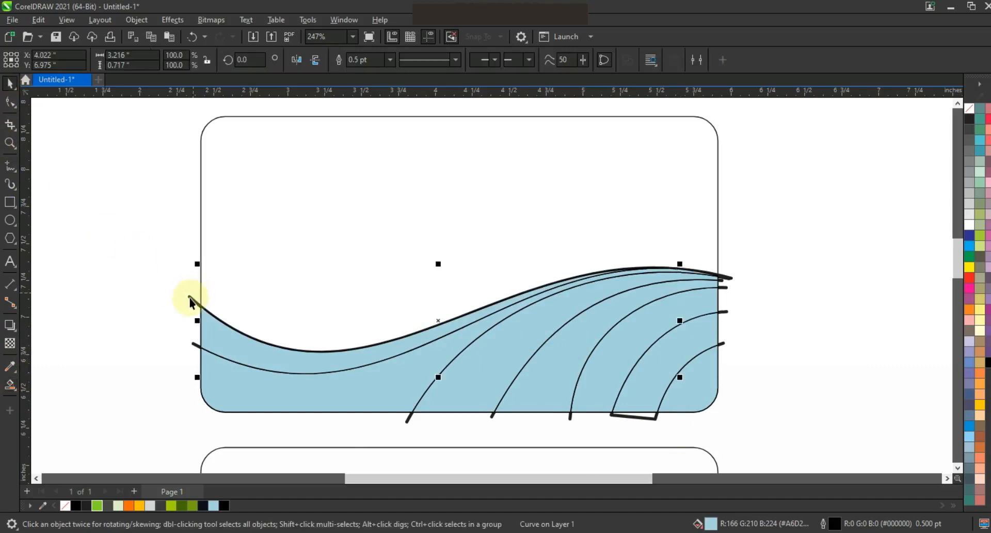
{"action": "left_click", "coordinate": [189, 346]}
{"action": "key", "text": "Delete"}
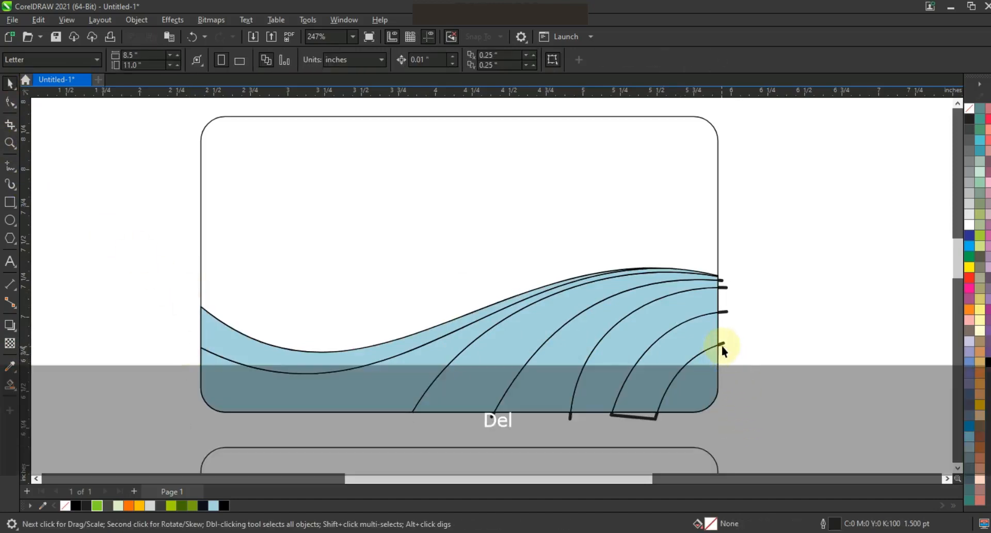
{"action": "left_click", "coordinate": [722, 344]}
{"action": "key", "text": "Delete"}
{"action": "left_click", "coordinate": [726, 288]}
{"action": "key", "text": "Delete"}
{"action": "left_click", "coordinate": [723, 281]}
{"action": "key", "text": "Delete"}
{"action": "key", "text": "Delete"}
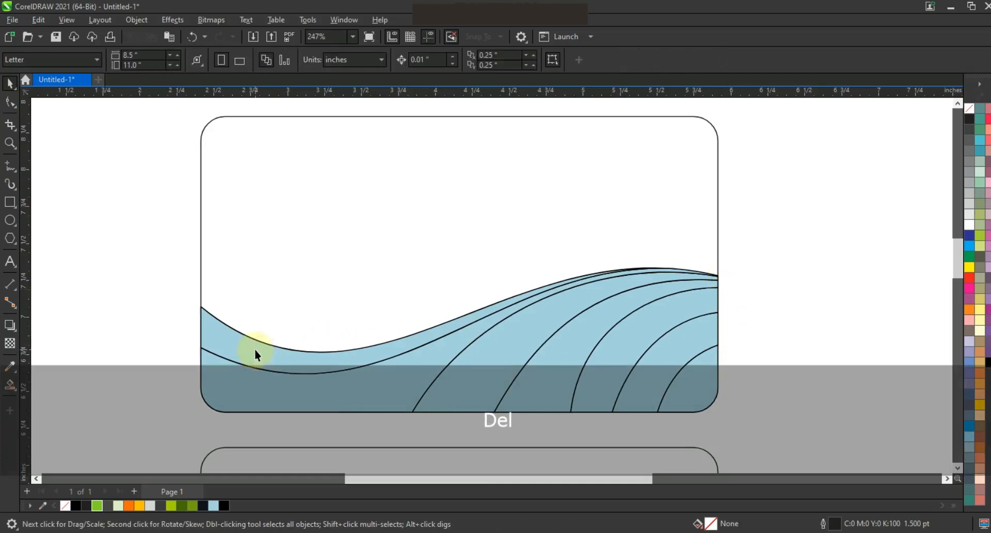
- Give the top wave band an orange fountain fill running from its low point toward the upper right
{"action": "left_click", "coordinate": [255, 350]}
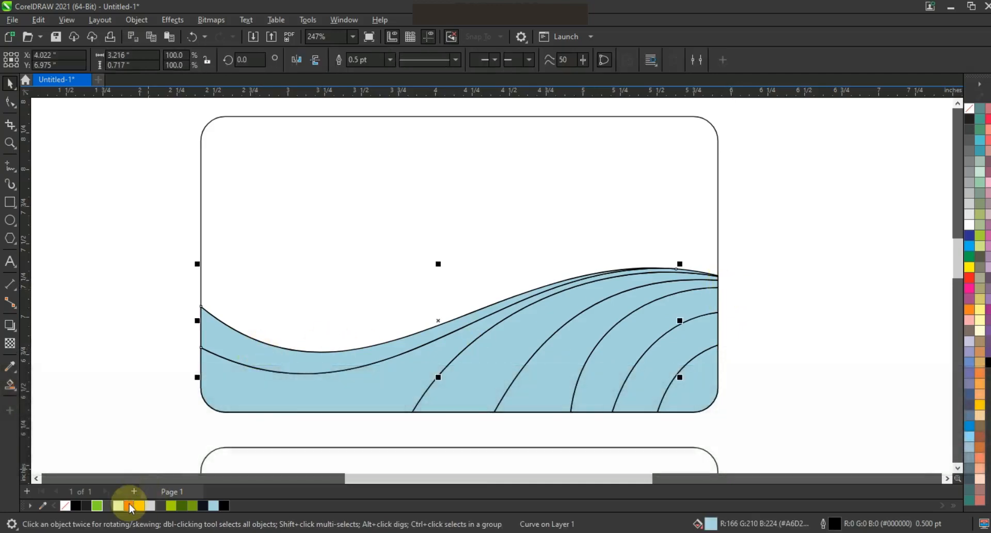
{"action": "left_click", "coordinate": [129, 506]}
{"action": "left_click", "coordinate": [17, 391]}
{"action": "left_click", "coordinate": [43, 386]}
{"action": "left_click_drag", "start_coordinate": [306, 360], "coordinate": [687, 229]}
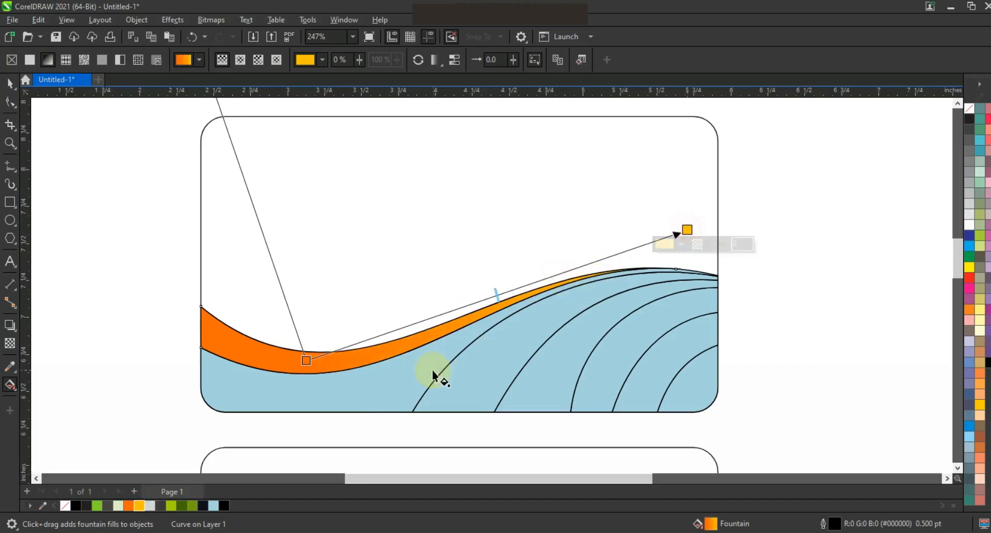
- Apply a yellow-to-orange fountain fill to the lower-left region beneath the wave
{"action": "left_click", "coordinate": [386, 395]}
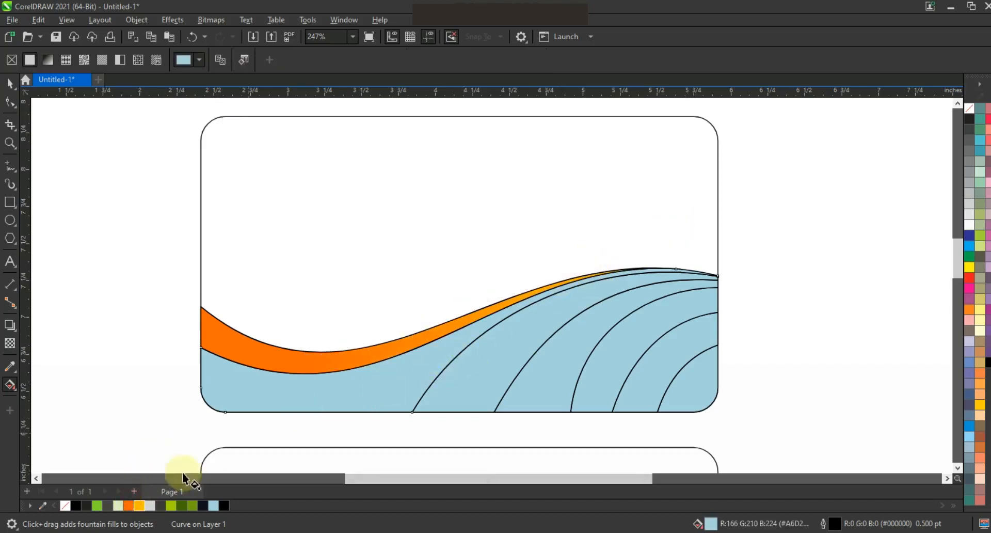
{"action": "left_click", "coordinate": [128, 506]}
{"action": "left_click_drag", "start_coordinate": [490, 321], "coordinate": [198, 412]}
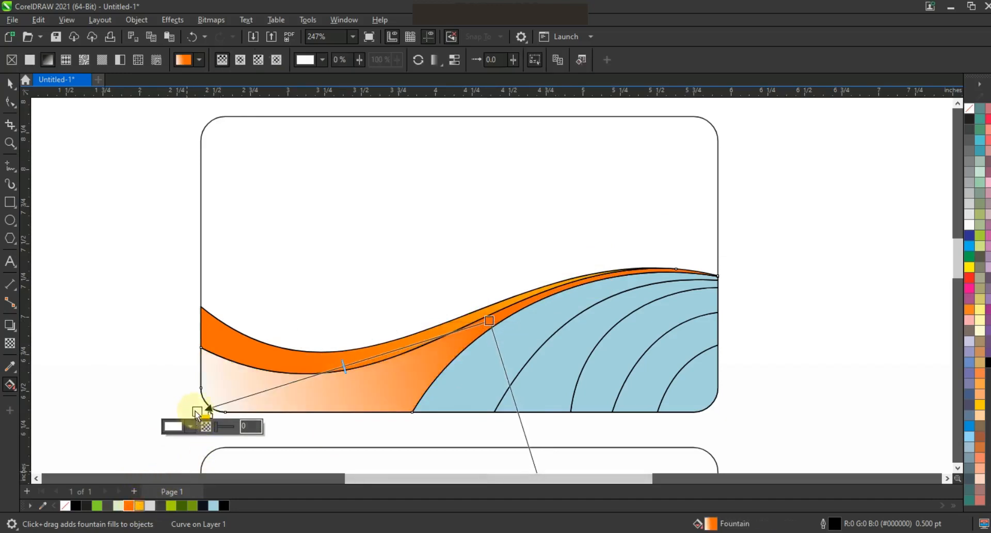
{"action": "left_click", "coordinate": [139, 506]}
{"action": "left_click_drag", "start_coordinate": [339, 367], "coordinate": [308, 379]}
{"action": "left_click_drag", "start_coordinate": [490, 321], "coordinate": [479, 327]}
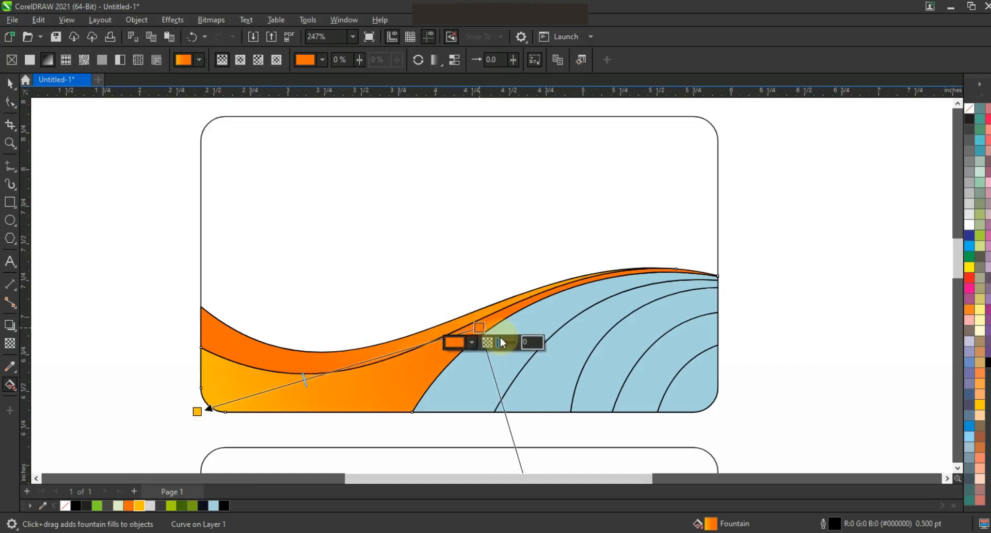
- Apply a fountain fill from dark gray to black to the first band between the arcs
{"action": "left_click", "coordinate": [535, 319]}
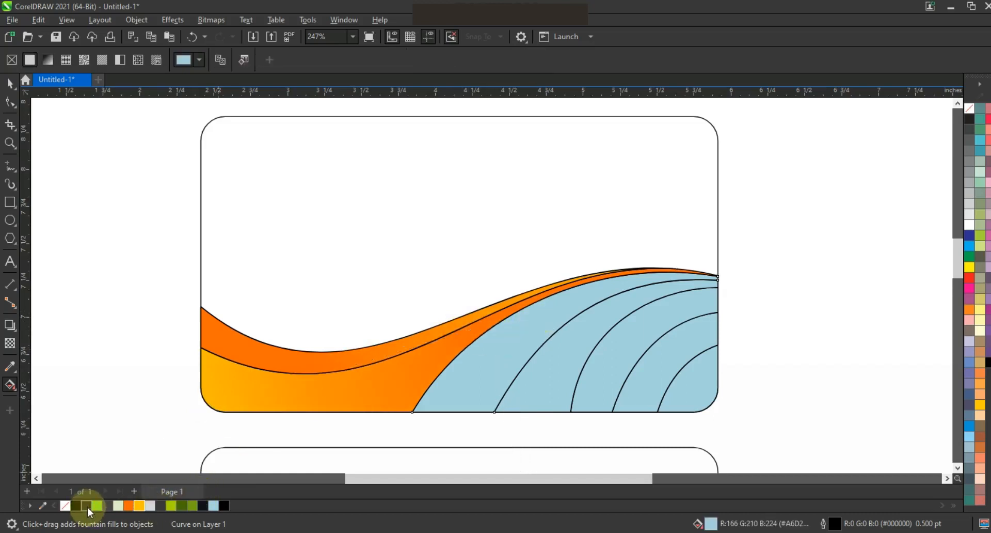
{"action": "left_click", "coordinate": [77, 504]}
{"action": "key", "text": "g"}
{"action": "left_click_drag", "start_coordinate": [613, 285], "coordinate": [429, 393]}
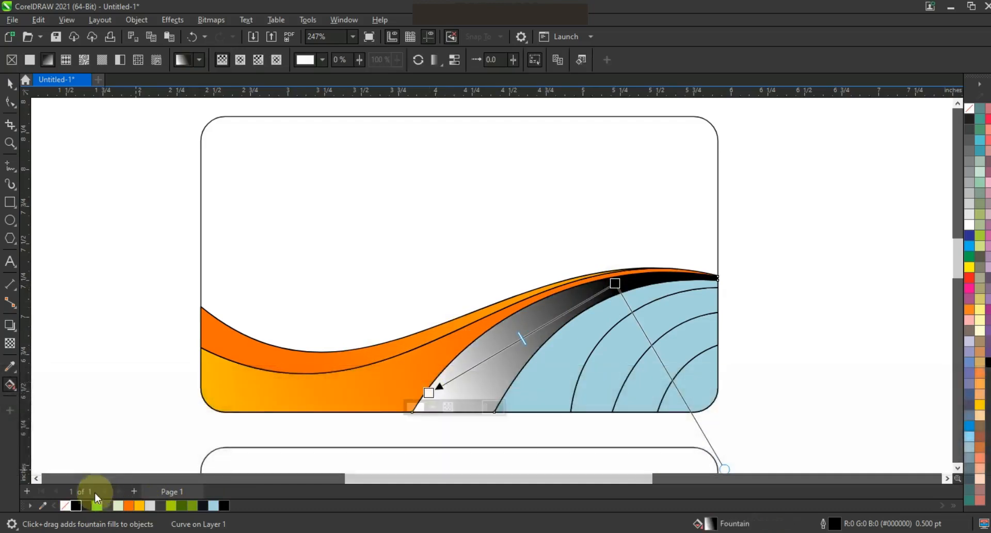
{"action": "left_click", "coordinate": [76, 505]}
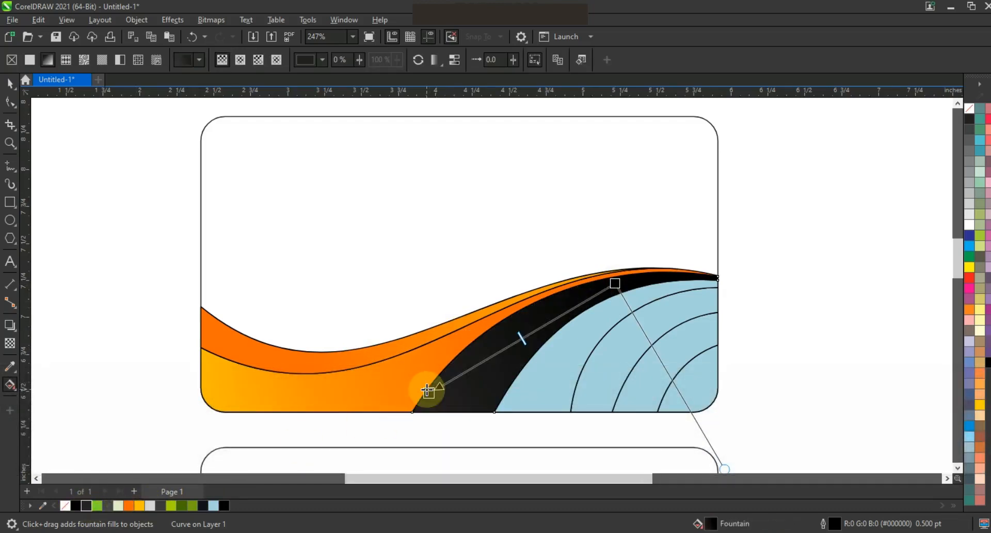
{"action": "left_click_drag", "start_coordinate": [432, 394], "coordinate": [436, 383]}
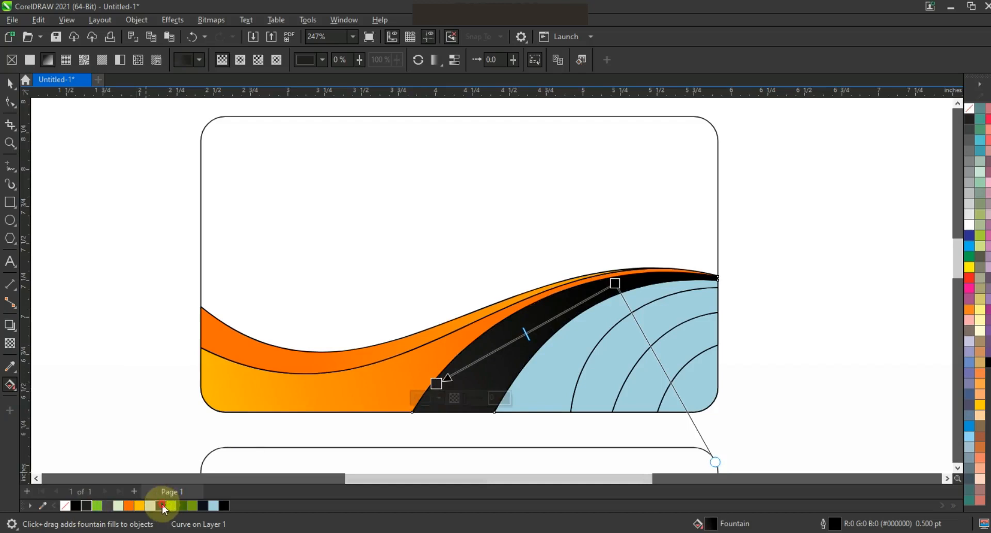
{"action": "left_click_drag", "start_coordinate": [161, 505], "coordinate": [416, 392]}
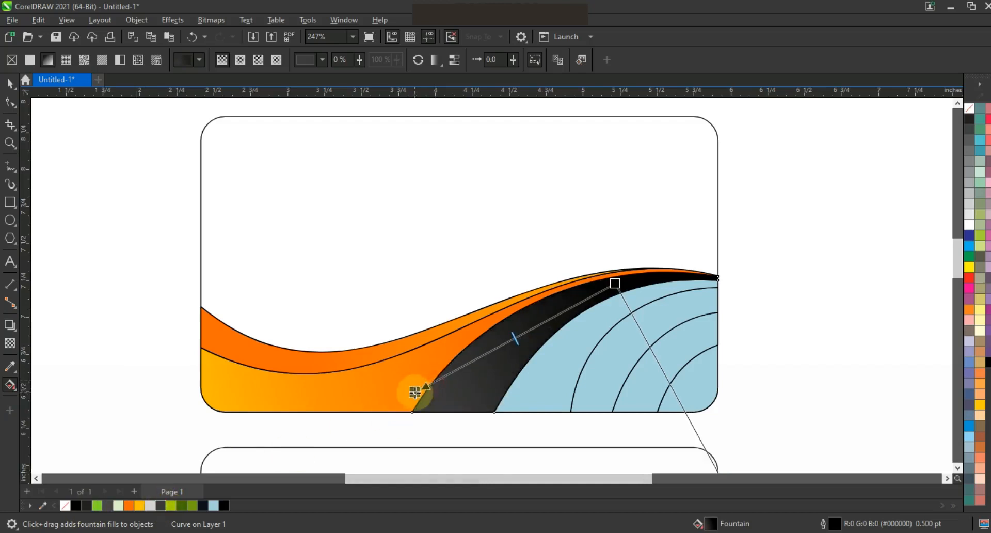
- Fill the next band to the right with a black fountain fill fading to dark gray at its top
{"action": "left_click", "coordinate": [532, 384]}
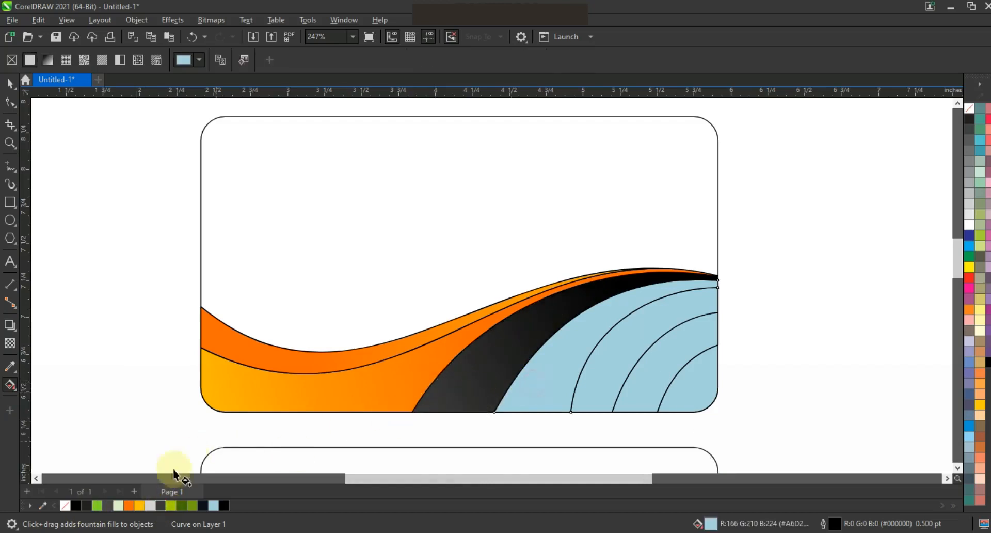
{"action": "left_click", "coordinate": [74, 507]}
{"action": "left_click_drag", "start_coordinate": [532, 395], "coordinate": [684, 296]}
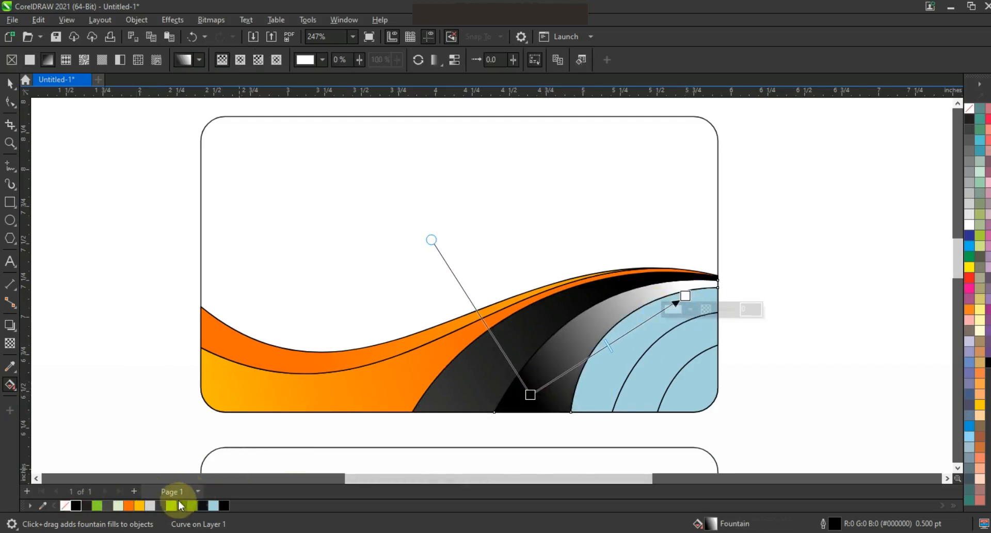
{"action": "left_click_drag", "start_coordinate": [160, 503], "coordinate": [685, 272]}
- Fill the band next to the black bands with an orange fountain fill shading to yellow-orange toward its lower left
{"action": "left_click", "coordinate": [659, 318]}
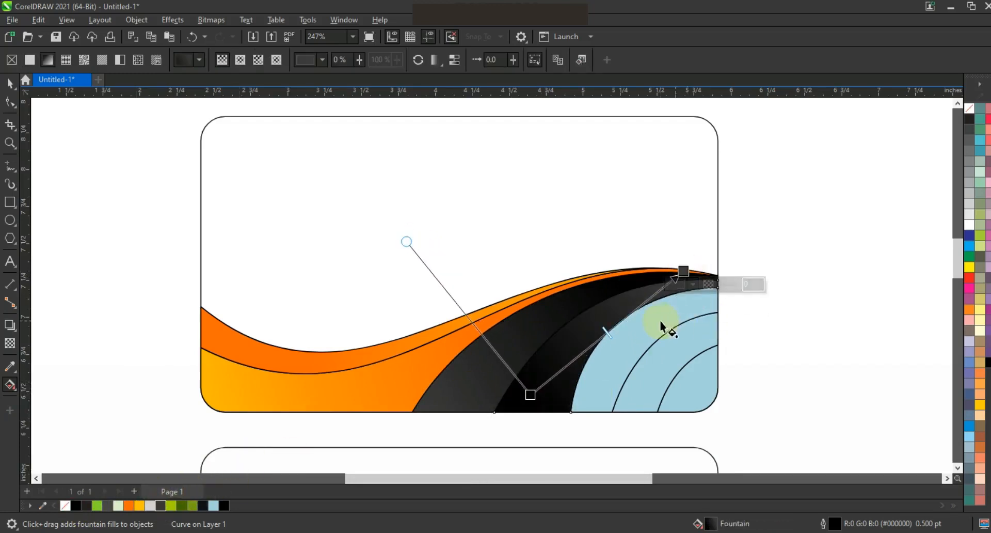
{"action": "left_click", "coordinate": [133, 507]}
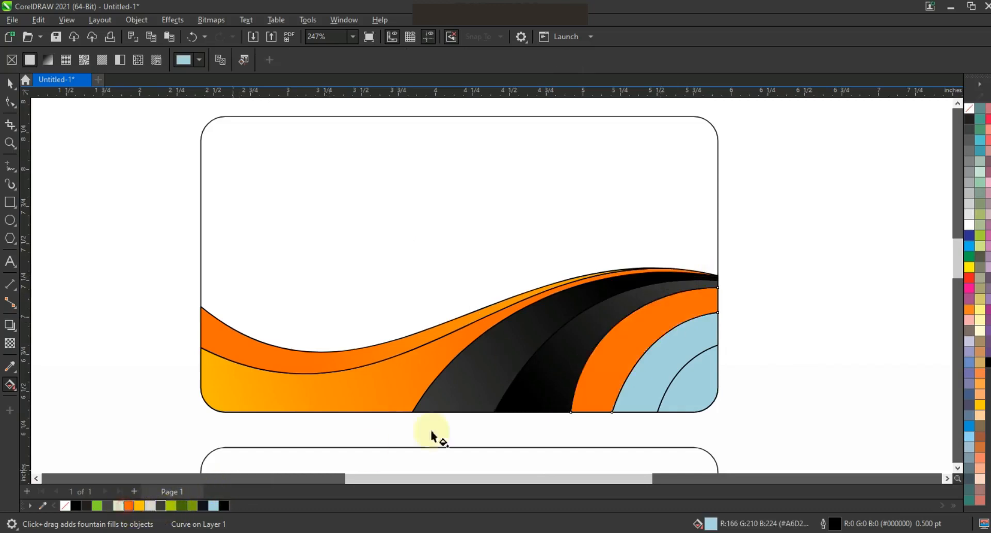
{"action": "left_click_drag", "start_coordinate": [681, 319], "coordinate": [595, 381]}
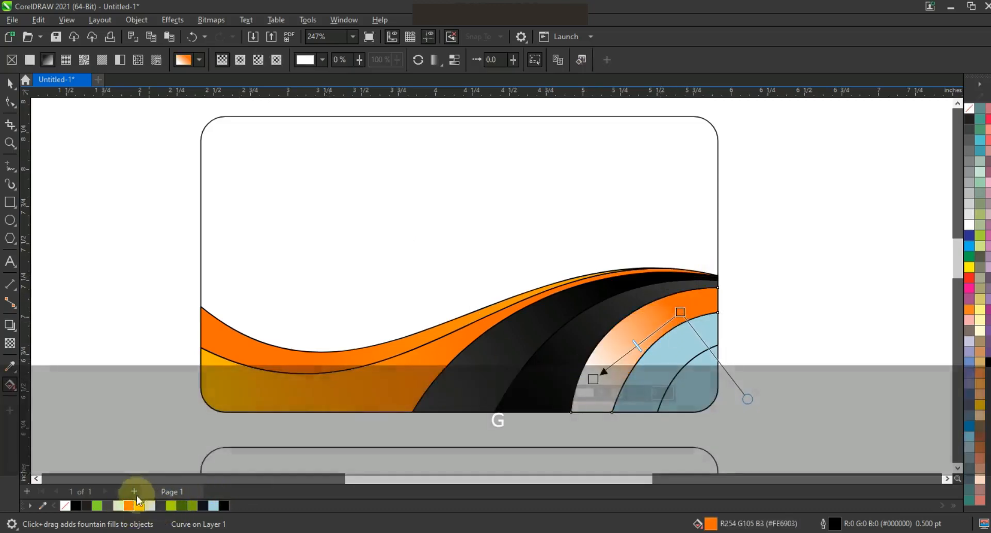
{"action": "left_click_drag", "start_coordinate": [142, 507], "coordinate": [539, 406]}
- Fill the following arc band in the lower-right corner with solid orange
{"action": "left_click", "coordinate": [700, 364]}
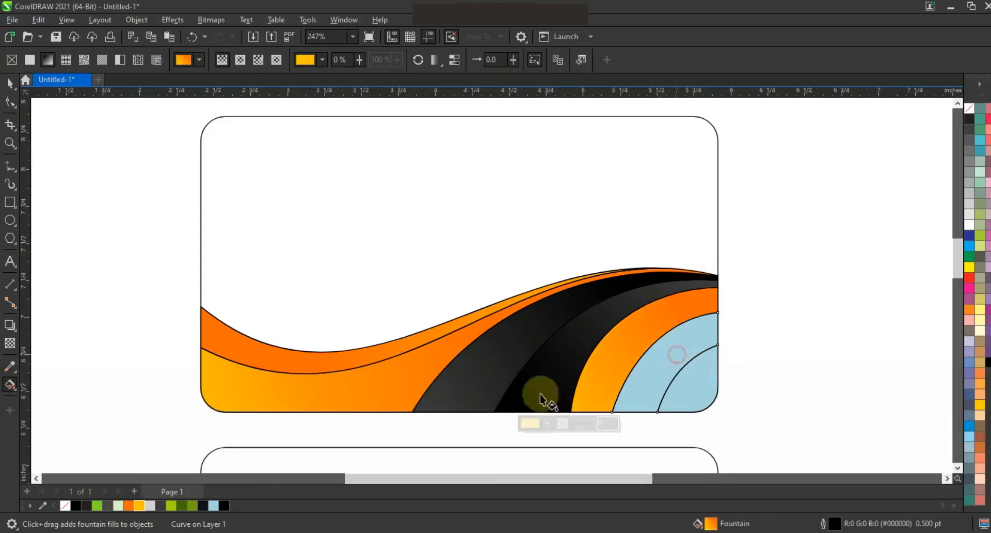
{"action": "left_click", "coordinate": [130, 505]}
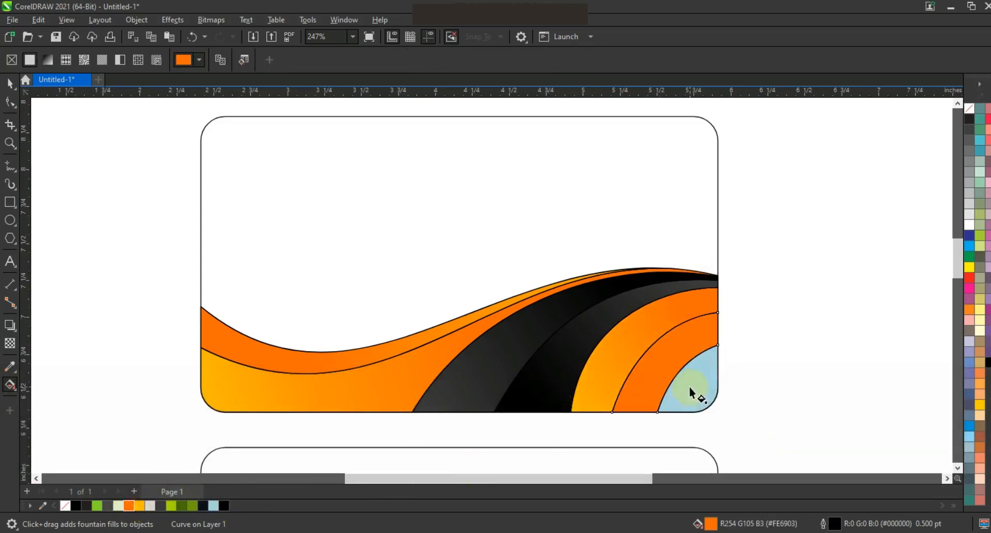
- Give the corner piece an orange fountain fill running to yellow toward its inner edge
{"action": "left_click", "coordinate": [690, 386]}
{"action": "left_click", "coordinate": [129, 506]}
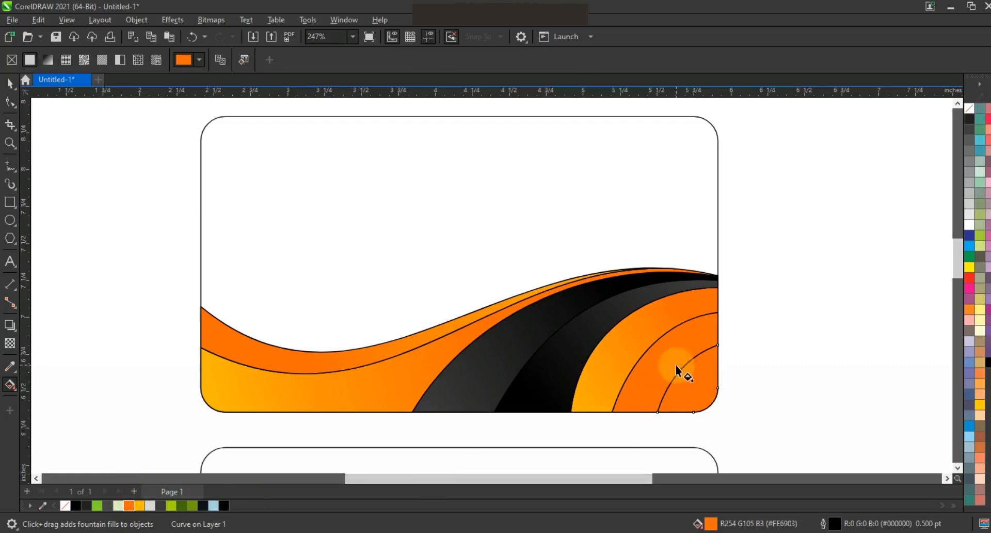
{"action": "left_click_drag", "start_coordinate": [715, 400], "coordinate": [674, 357]}
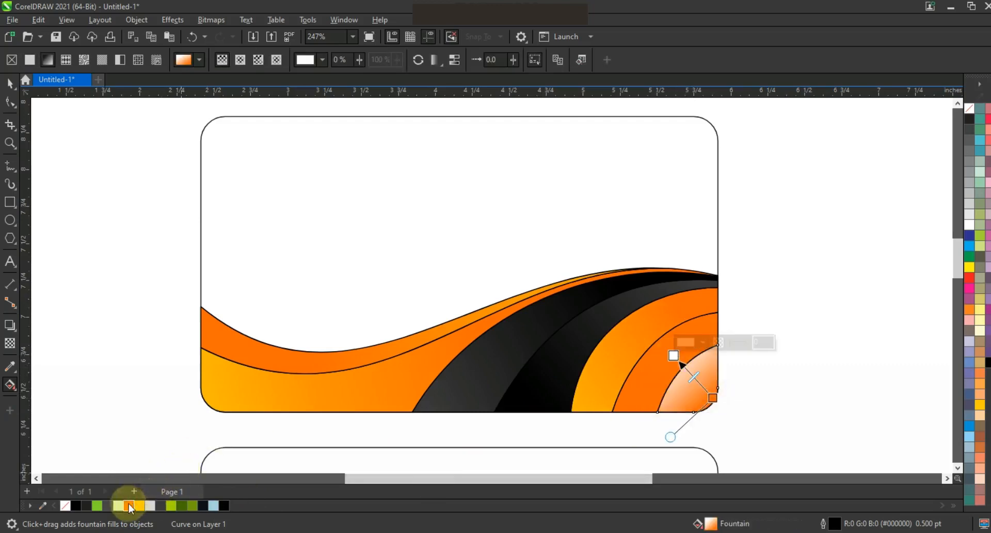
{"action": "left_click_drag", "start_coordinate": [137, 507], "coordinate": [668, 349]}
- Select all the wave pieces on the card and remove their outlines
{"action": "left_click", "coordinate": [9, 82]}
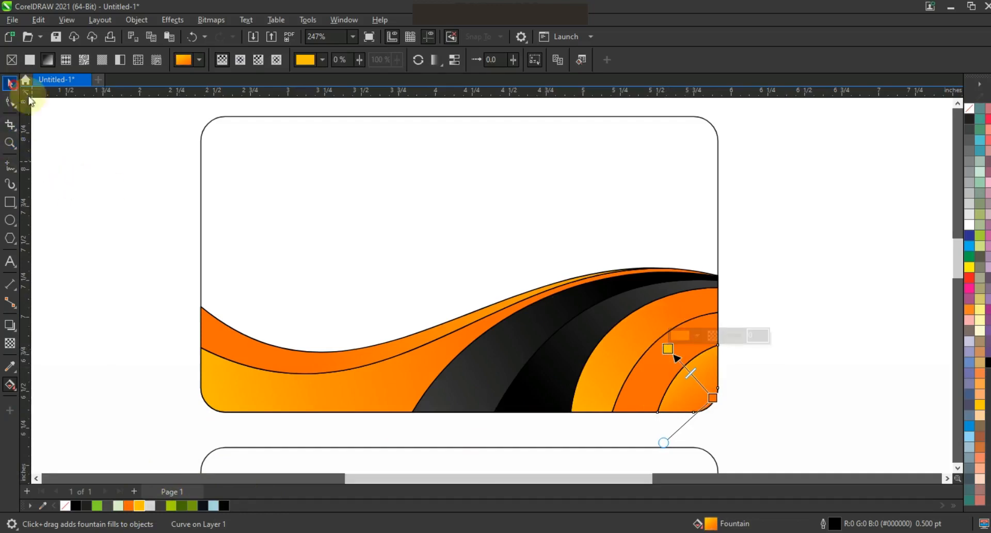
{"action": "left_click", "coordinate": [768, 290]}
{"action": "key", "text": "F3"}
{"action": "left_click_drag", "start_coordinate": [353, 333], "coordinate": [399, 326]}
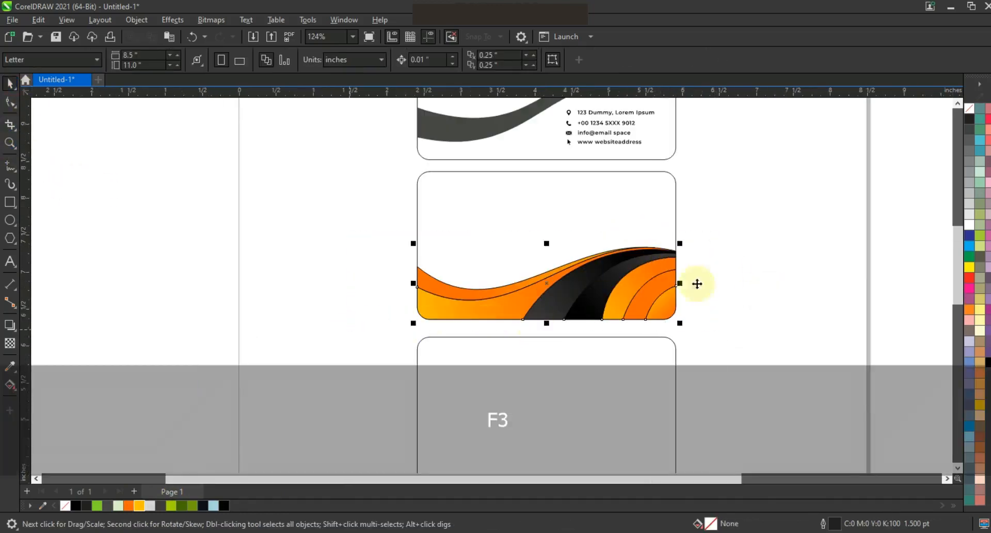
{"action": "left_click", "coordinate": [954, 118]}
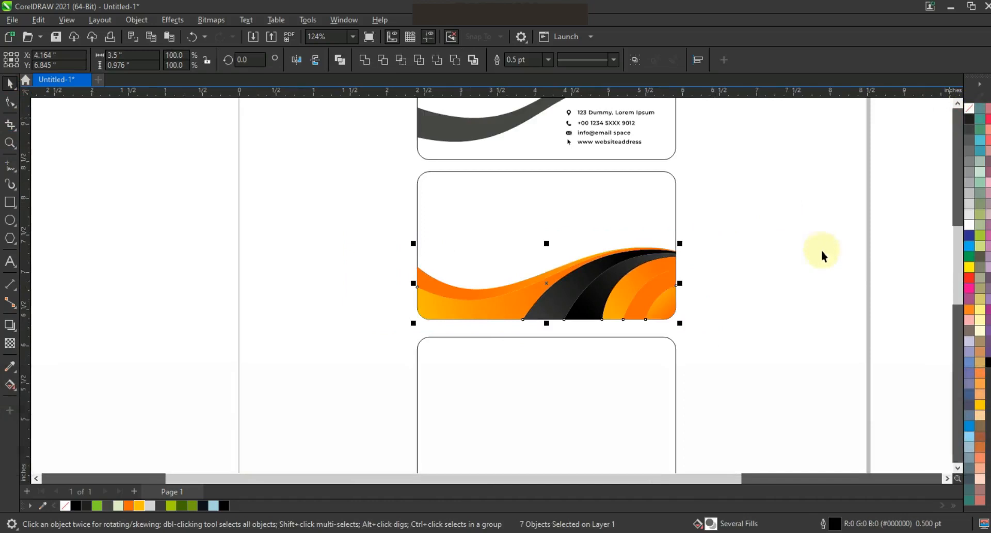
- PowerClip the selected wave pieces inside the second card's rounded frame
{"action": "right_click", "coordinate": [642, 283]}
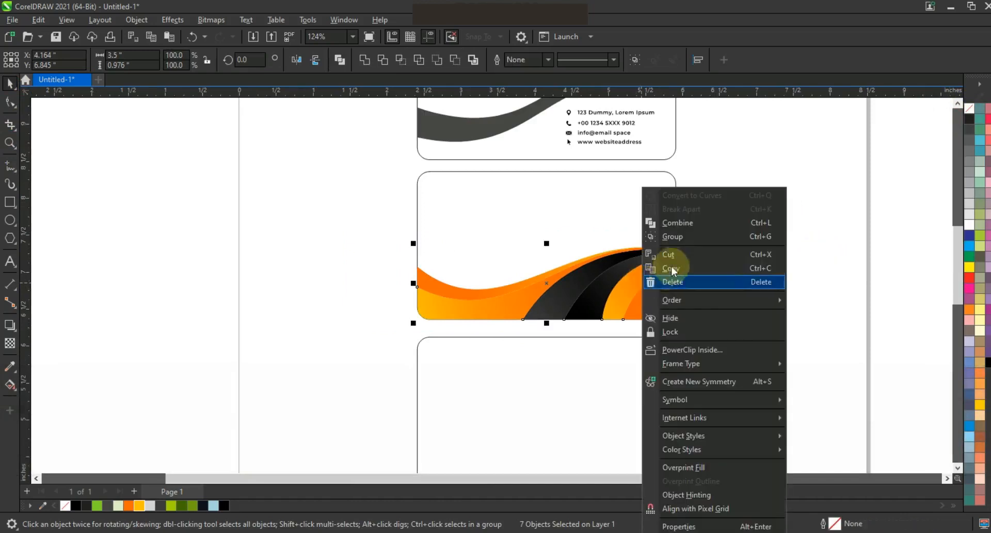
{"action": "left_click", "coordinate": [702, 350]}
{"action": "left_click", "coordinate": [638, 238]}
{"action": "key", "text": "Escape"}
- Copy the contact details block onto the back card above the wave and color its icons orange
{"action": "scroll", "coordinate": [613, 377], "scroll_direction": "down", "scroll_amount": 2}
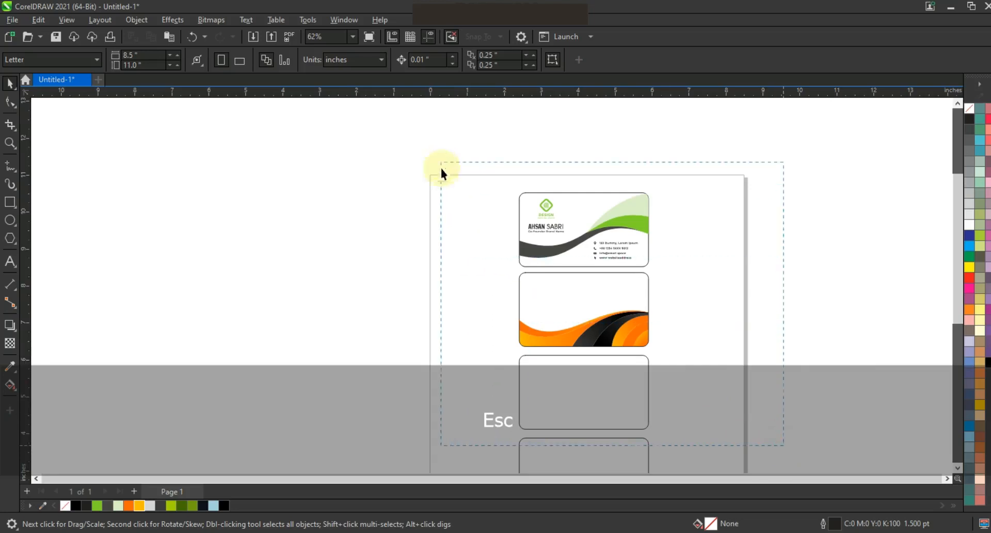
{"action": "left_click_drag", "start_coordinate": [440, 166], "coordinate": [441, 165]}
{"action": "key", "text": "shift+F2"}
{"action": "key", "text": "Escape"}
{"action": "left_click_drag", "start_coordinate": [646, 155], "coordinate": [419, 299]}
{"action": "left_click_drag", "start_coordinate": [355, 247], "coordinate": [417, 312]}
{"action": "left_click", "coordinate": [407, 290]}
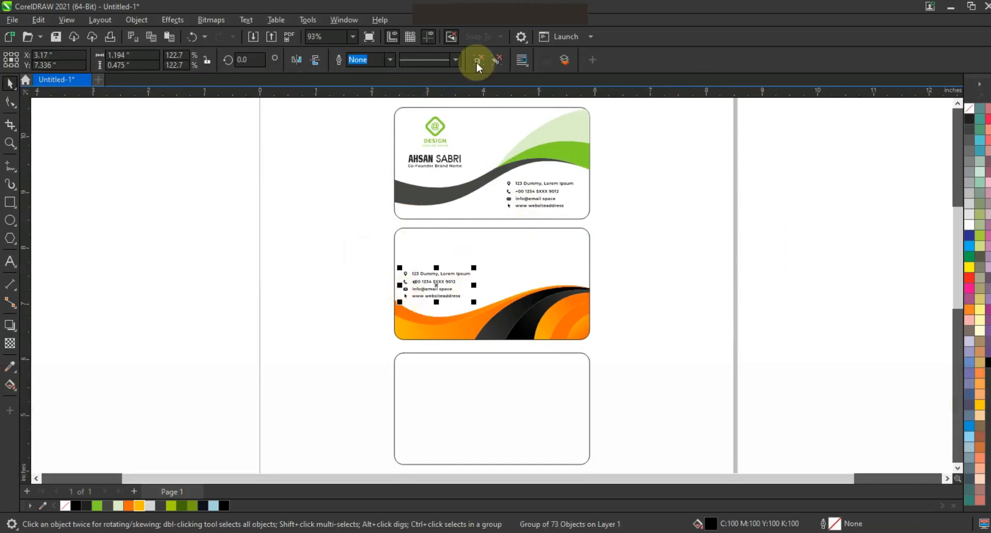
{"action": "left_click_drag", "start_coordinate": [340, 250], "coordinate": [409, 319]}
{"action": "left_click", "coordinate": [129, 506]}
- Copy the name and title onto the back card above the contact details and color the title orange
{"action": "left_click_drag", "start_coordinate": [358, 112], "coordinate": [468, 238]}
{"action": "left_click", "coordinate": [365, 239]}
{"action": "left_click_drag", "start_coordinate": [361, 226], "coordinate": [453, 254]}
{"action": "left_click", "coordinate": [365, 246]}
{"action": "left_click", "coordinate": [434, 255]}
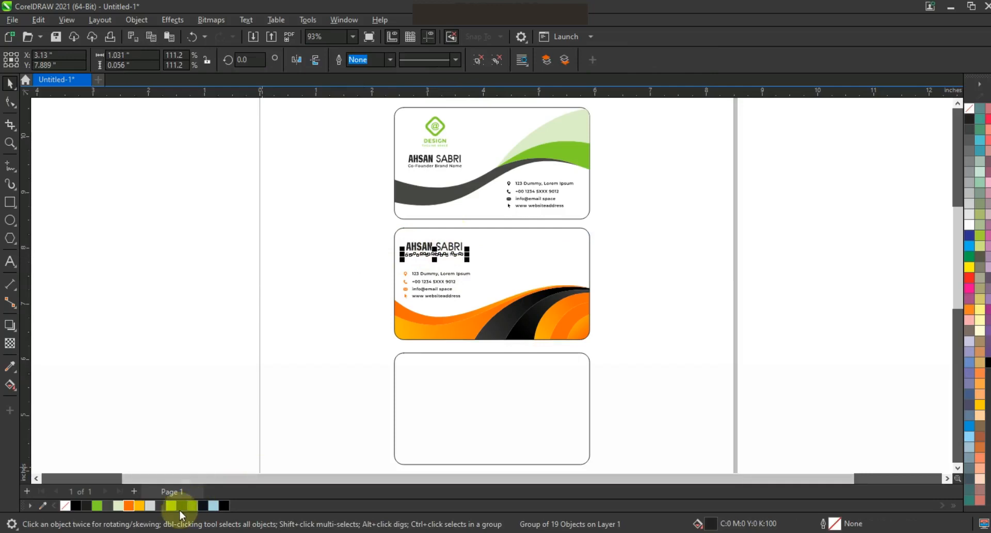
{"action": "left_click", "coordinate": [130, 507]}
{"action": "key", "text": "Escape"}
{"action": "scroll", "coordinate": [707, 251], "scroll_direction": "down", "scroll_amount": 1}
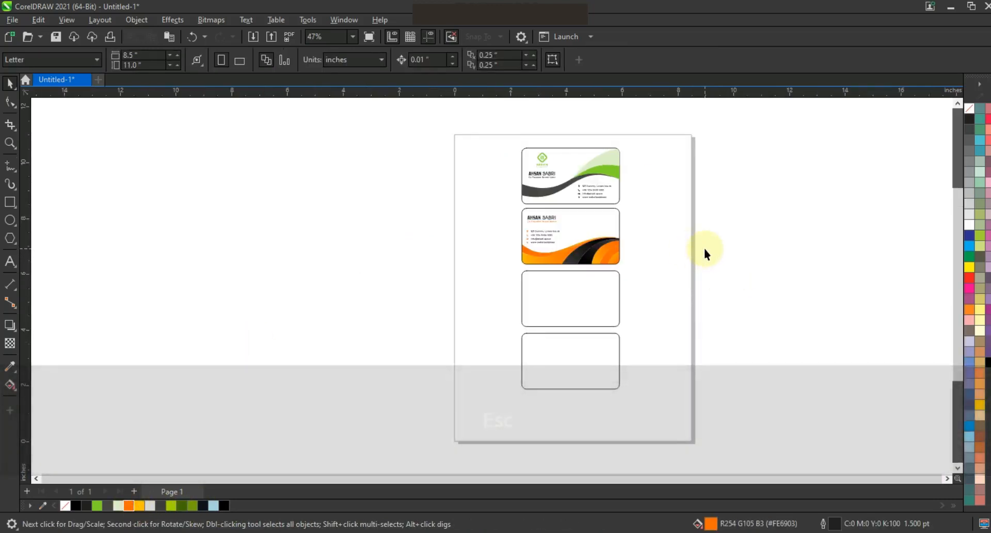
{"action": "left_click", "coordinate": [10, 143]}
{"action": "left_click_drag", "start_coordinate": [492, 239], "coordinate": [700, 384]}
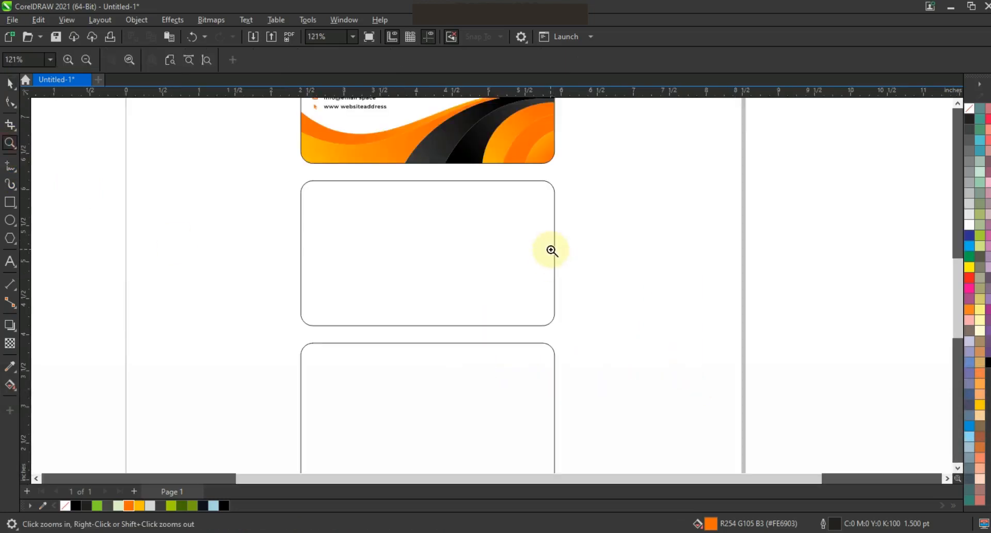
{"action": "left_click", "coordinate": [10, 202]}
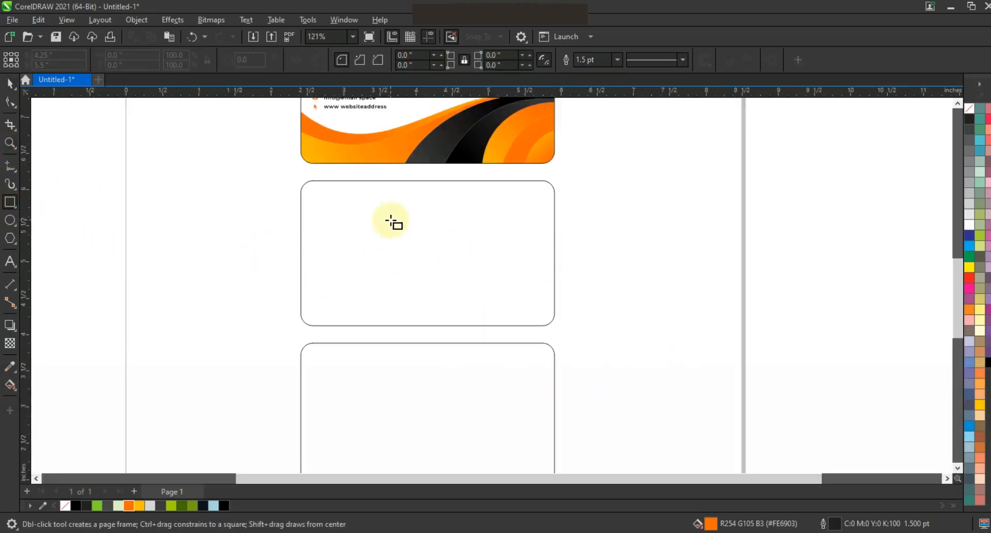
{"action": "mouse_move", "coordinate": [393, 211]}
{"action": "left_mouse_down"}
{"action": "mouse_move", "coordinate": [514, 308]}
{"action": "mouse_move", "coordinate": [571, 334]}
{"action": "left_mouse_up"}
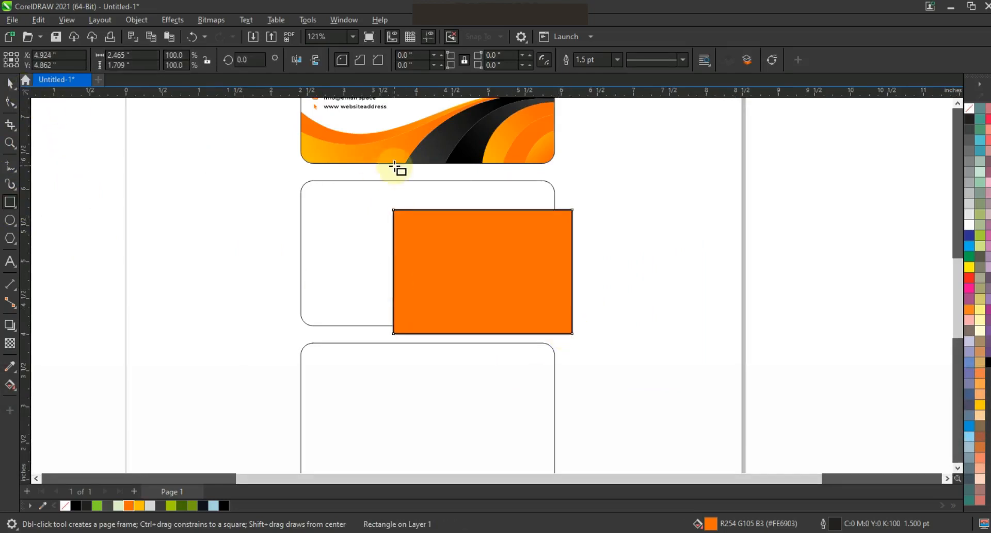
{"action": "key", "text": "ctrl+z"}
- Draw two overlapping unfilled rectangles over the right half of the third card
{"action": "left_click", "coordinate": [970, 109]}
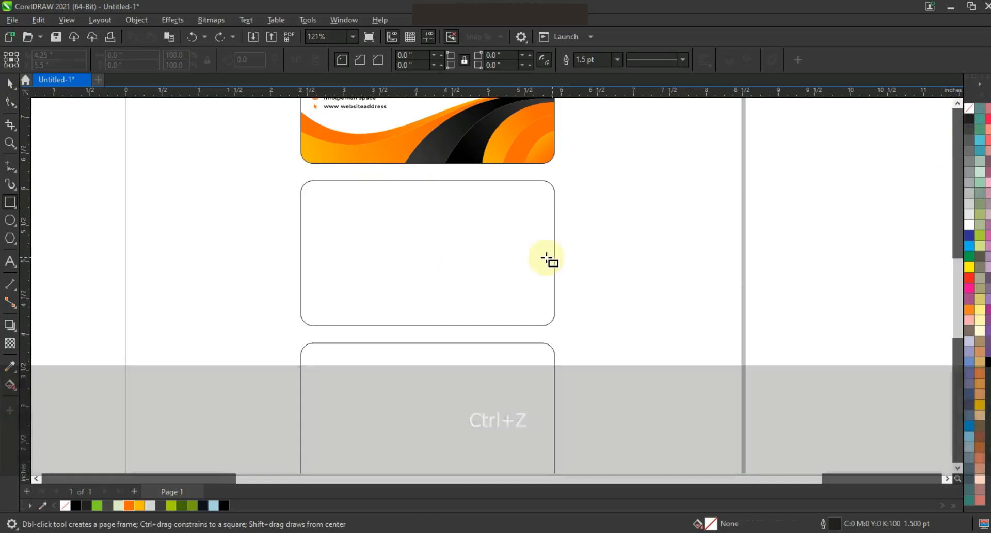
{"action": "left_click_drag", "start_coordinate": [429, 216], "coordinate": [577, 333]}
{"action": "left_click_drag", "start_coordinate": [473, 180], "coordinate": [564, 258]}
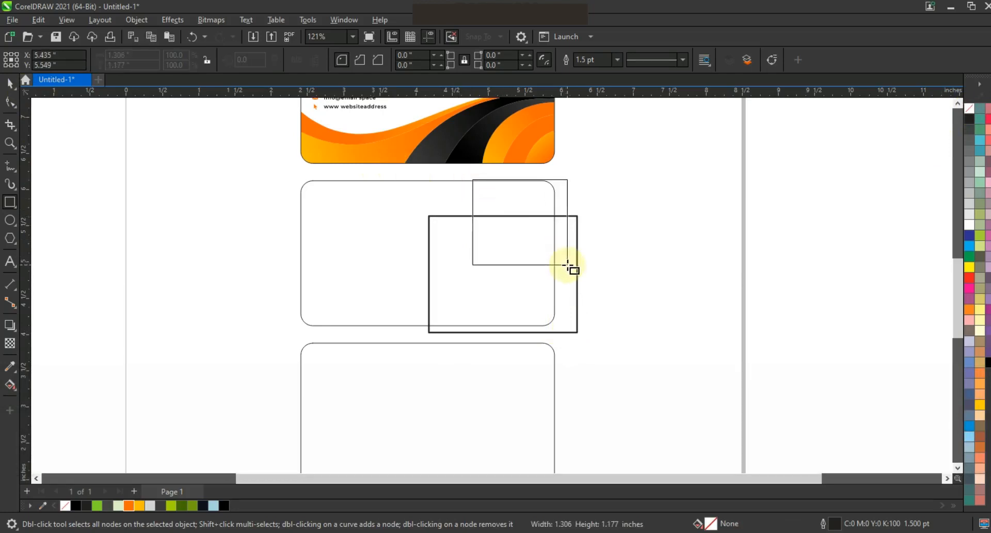
{"action": "left_click_drag", "start_coordinate": [571, 273], "coordinate": [571, 277]}
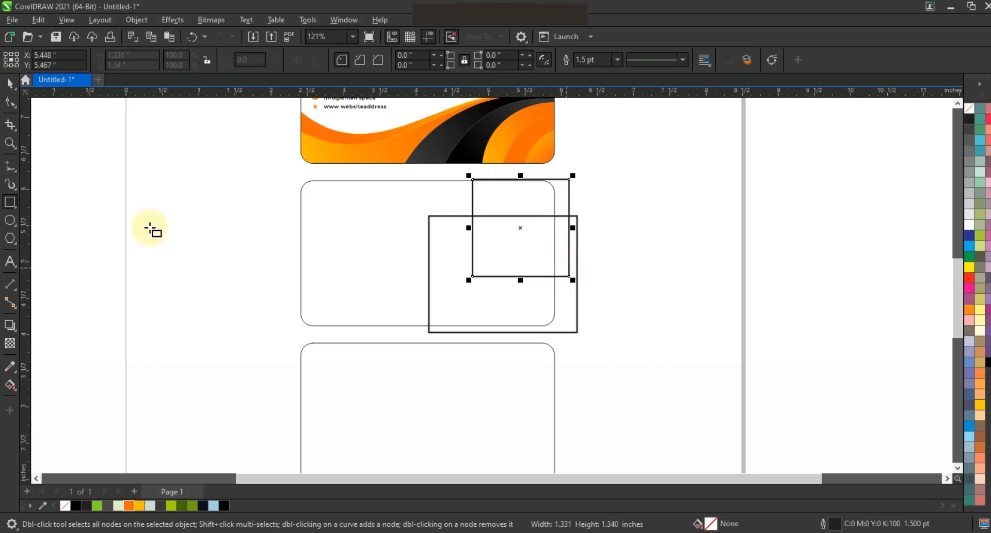
- Add mirrored, resized rectangle copies to divide the card's right area into a grid of cells
{"action": "left_click", "coordinate": [10, 142]}
{"action": "left_click", "coordinate": [591, 345]}
{"action": "left_click", "coordinate": [10, 82]}
{"action": "left_click_drag", "start_coordinate": [509, 124], "coordinate": [510, 124]}
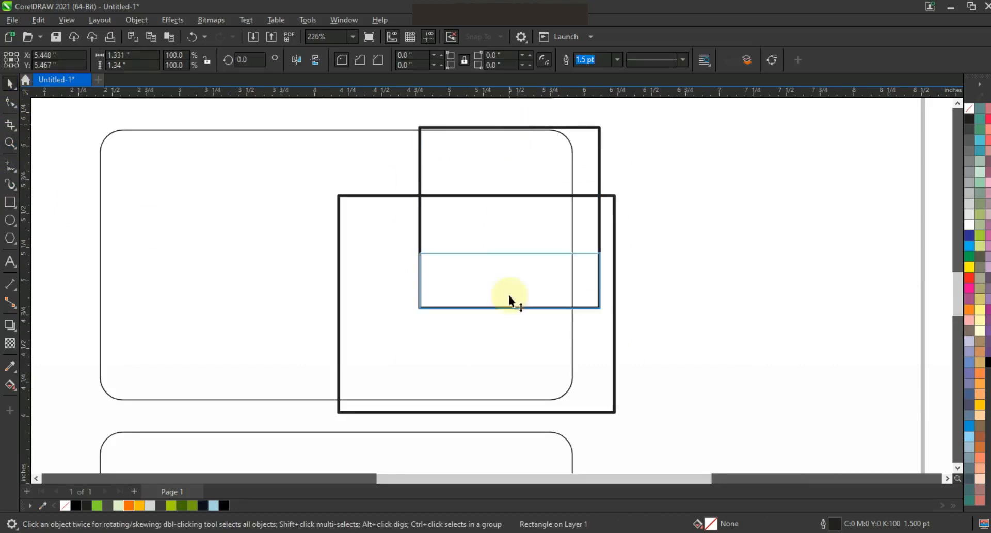
{"action": "left_click_drag", "start_coordinate": [509, 295], "coordinate": [503, 414]}
{"action": "left_click_drag", "start_coordinate": [416, 362], "coordinate": [454, 365]}
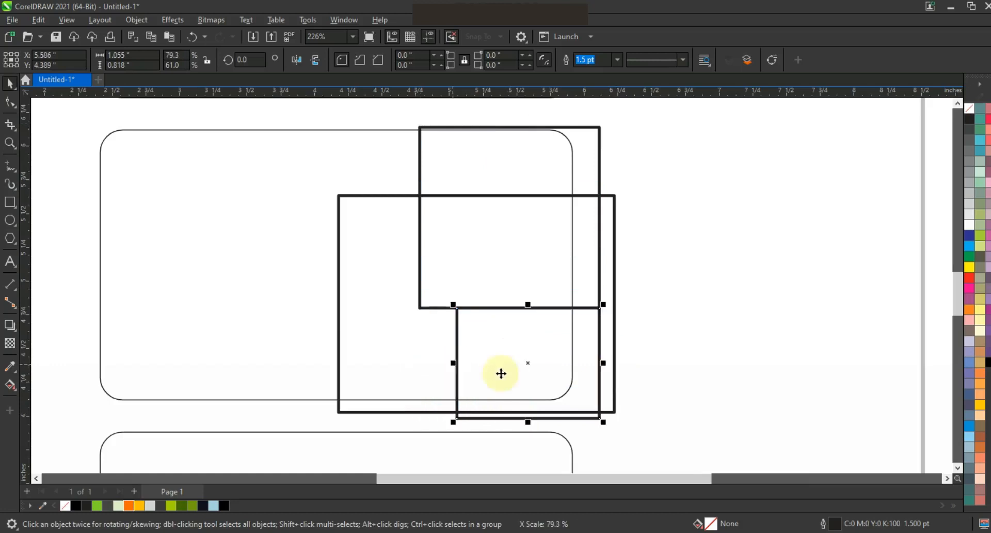
{"action": "left_click_drag", "start_coordinate": [603, 365], "coordinate": [340, 362]}
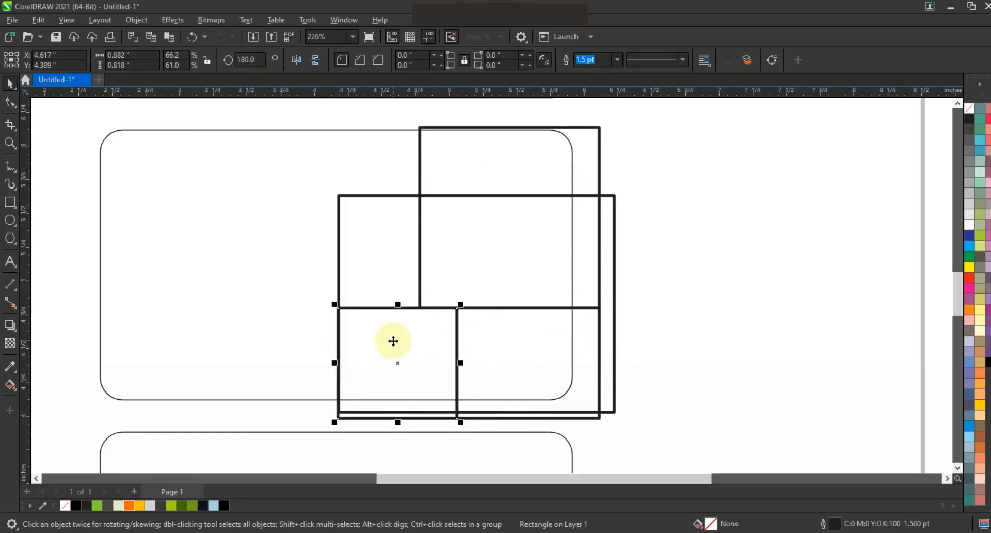
{"action": "left_click", "coordinate": [599, 249]}
{"action": "left_click_drag", "start_coordinate": [602, 219], "coordinate": [343, 227]}
{"action": "left_click_drag", "start_coordinate": [380, 124], "coordinate": [373, 249]}
{"action": "left_click", "coordinate": [688, 285]}
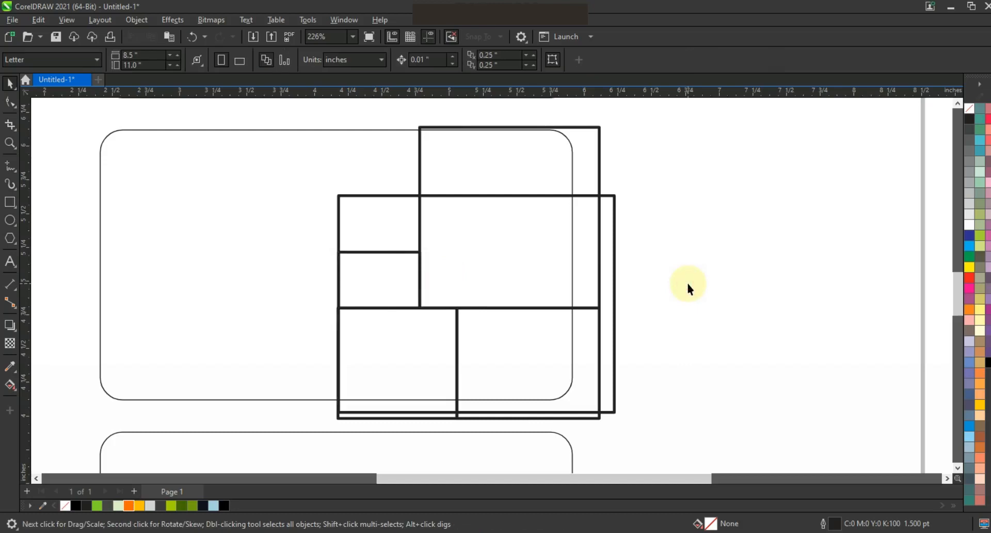
- Use Smart Fill to create light-blue shapes from each grid cell inside the card outline
{"action": "left_click", "coordinate": [14, 397]}
{"action": "left_click", "coordinate": [42, 398]}
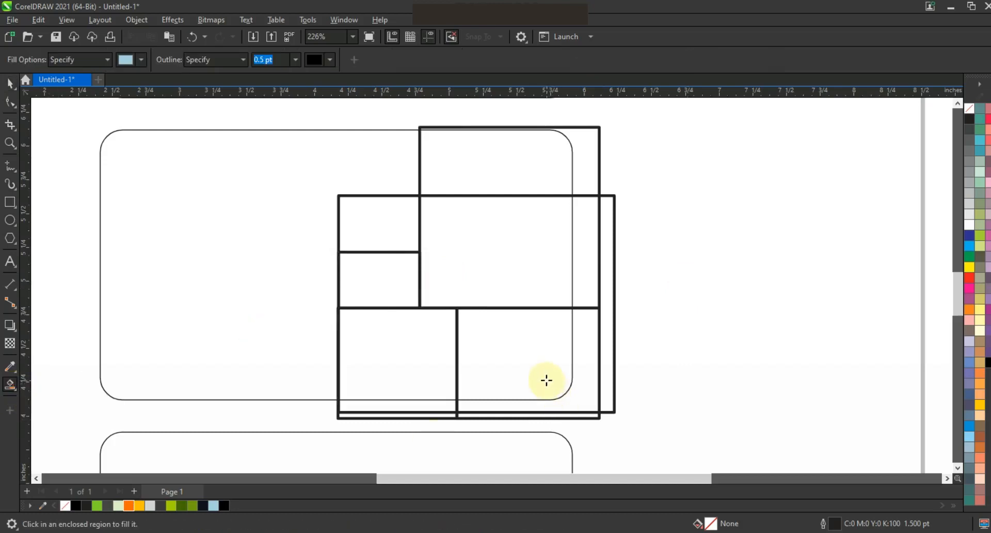
{"action": "left_click", "coordinate": [545, 380]}
{"action": "left_click", "coordinate": [412, 340]}
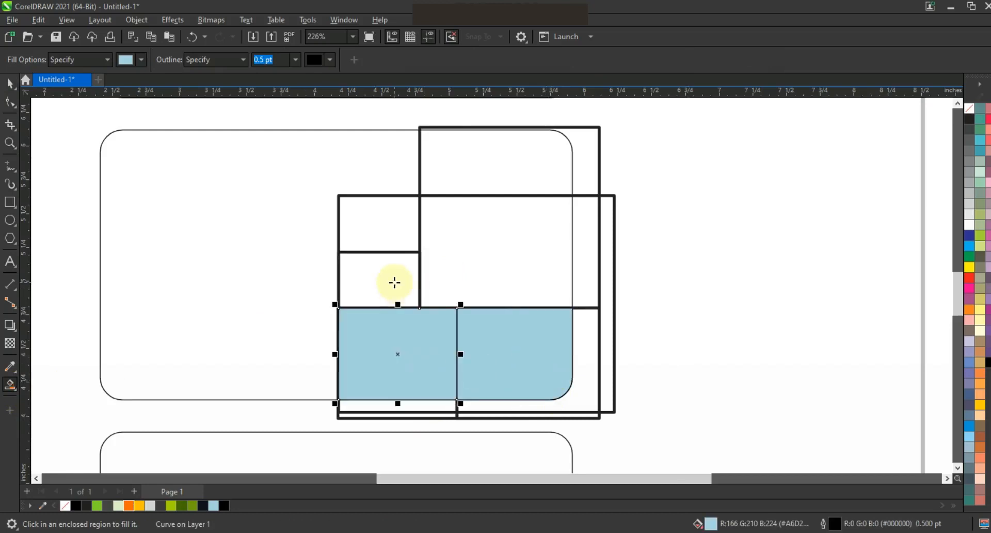
{"action": "left_click", "coordinate": [393, 282]}
{"action": "left_click", "coordinate": [391, 227]}
{"action": "left_click", "coordinate": [483, 239]}
{"action": "left_click", "coordinate": [479, 163]}
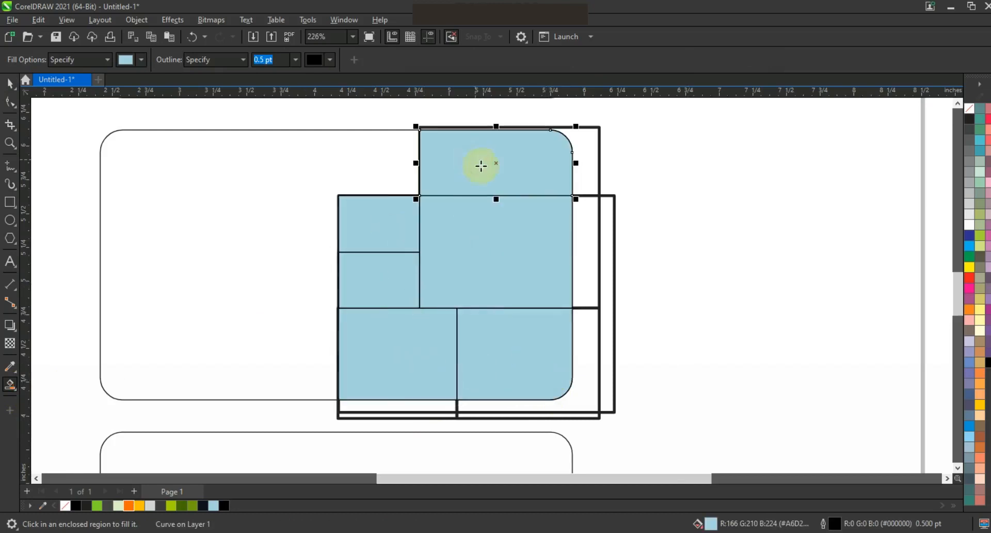
- Delete all the original helper rectangles surrounding the smart-filled cells
{"action": "left_click", "coordinate": [13, 83]}
{"action": "left_click", "coordinate": [737, 212]}
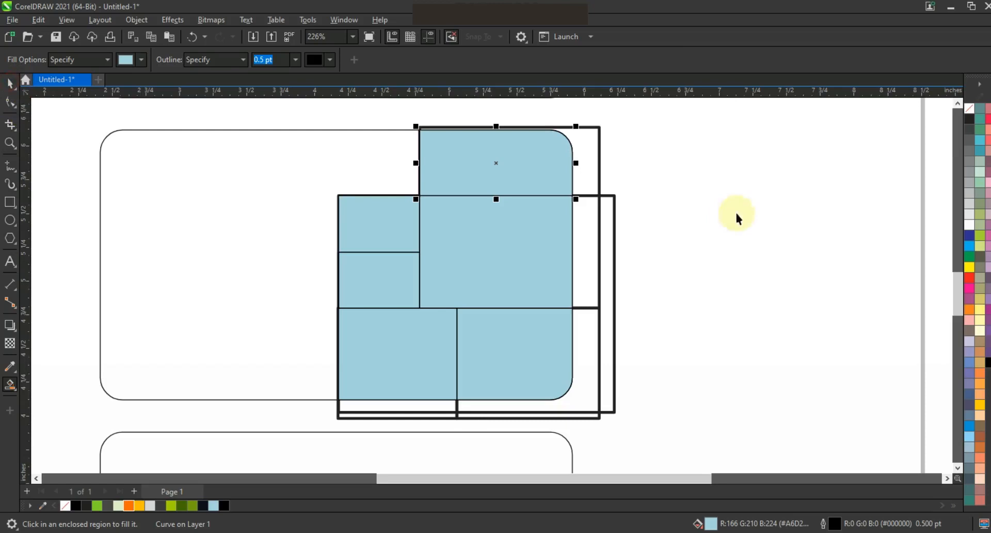
{"action": "left_click", "coordinate": [600, 159]}
{"action": "key", "text": "Delete"}
{"action": "left_click", "coordinate": [612, 195]}
{"action": "key", "text": "Delete"}
{"action": "left_click", "coordinate": [592, 309]}
{"action": "key", "text": "Delete"}
{"action": "left_click", "coordinate": [453, 419]}
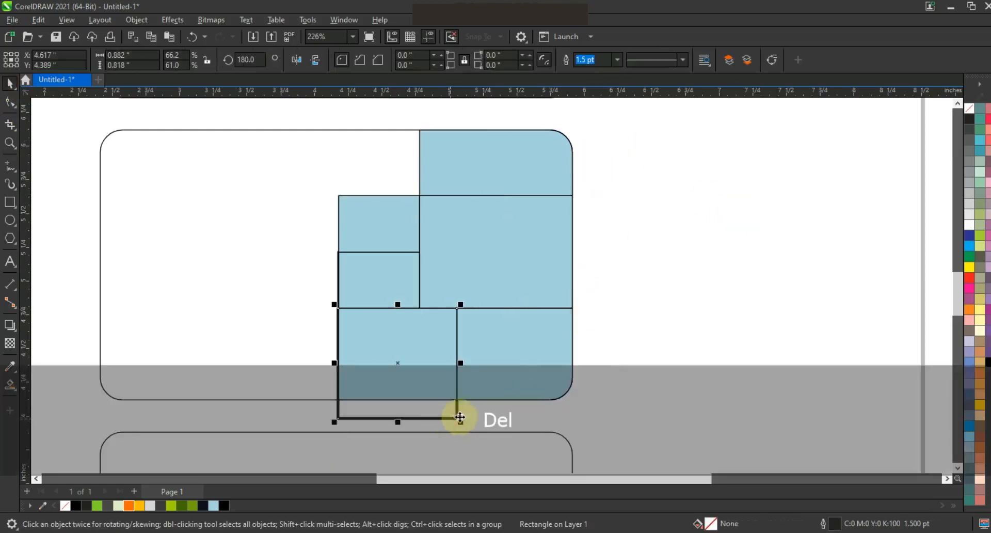
{"action": "key", "text": "Delete"}
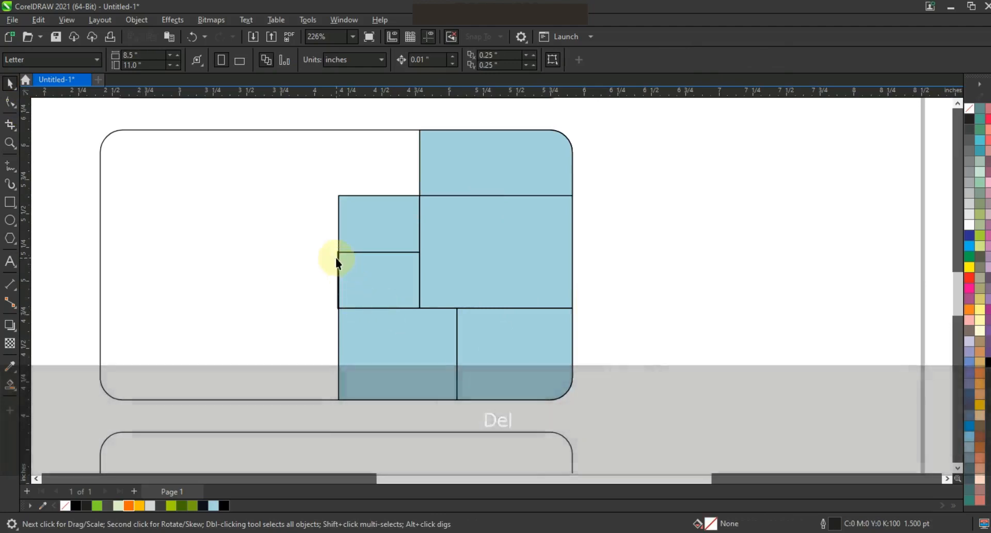
{"action": "left_click", "coordinate": [336, 260]}
{"action": "key", "text": "Delete"}
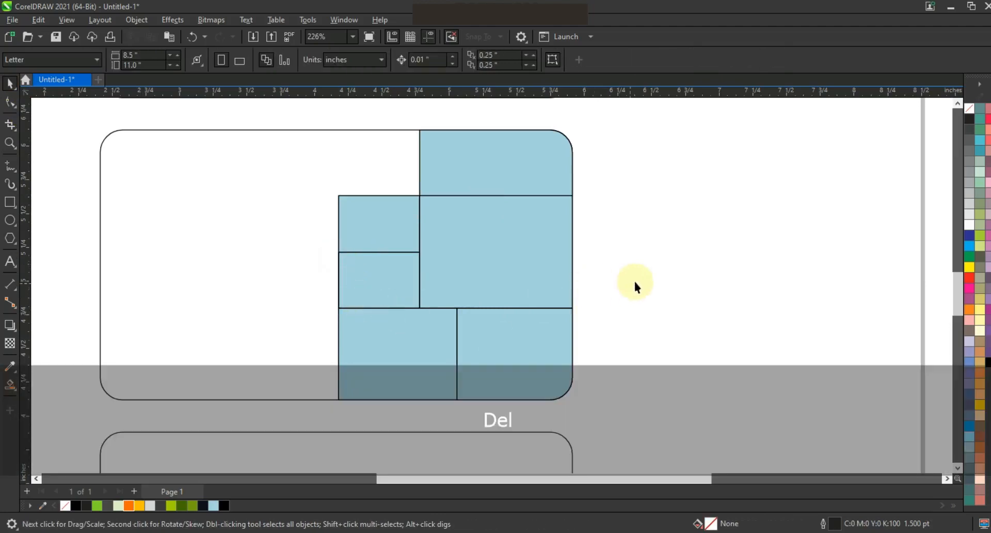
- Fill the top cell of the grid with orange
{"action": "left_click", "coordinate": [522, 159]}
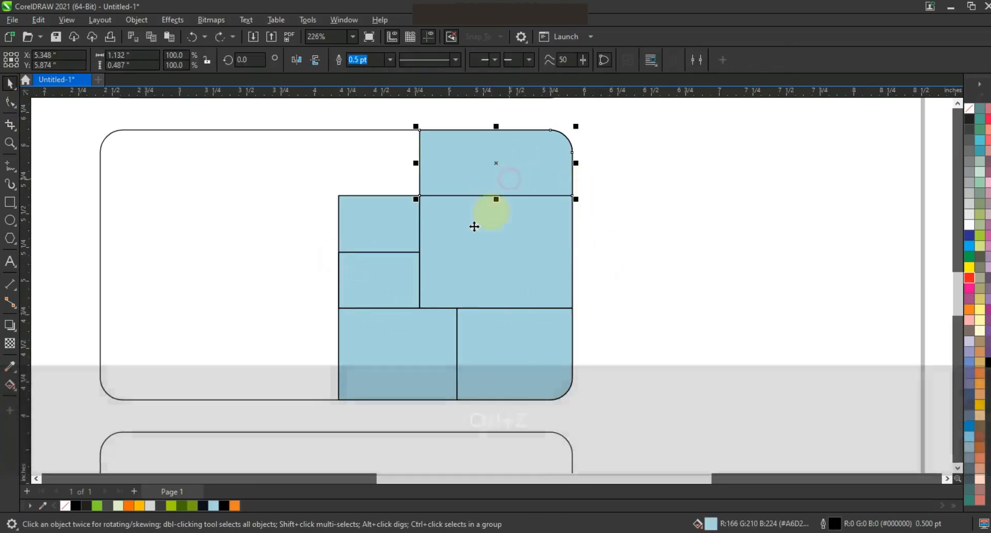
{"action": "left_click", "coordinate": [129, 505]}
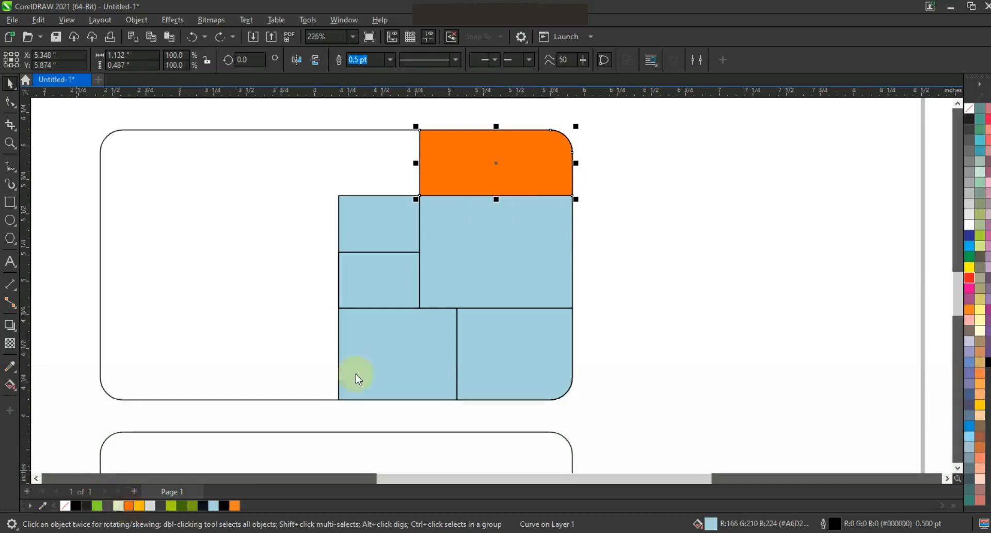
{"action": "left_click", "coordinate": [515, 271]}
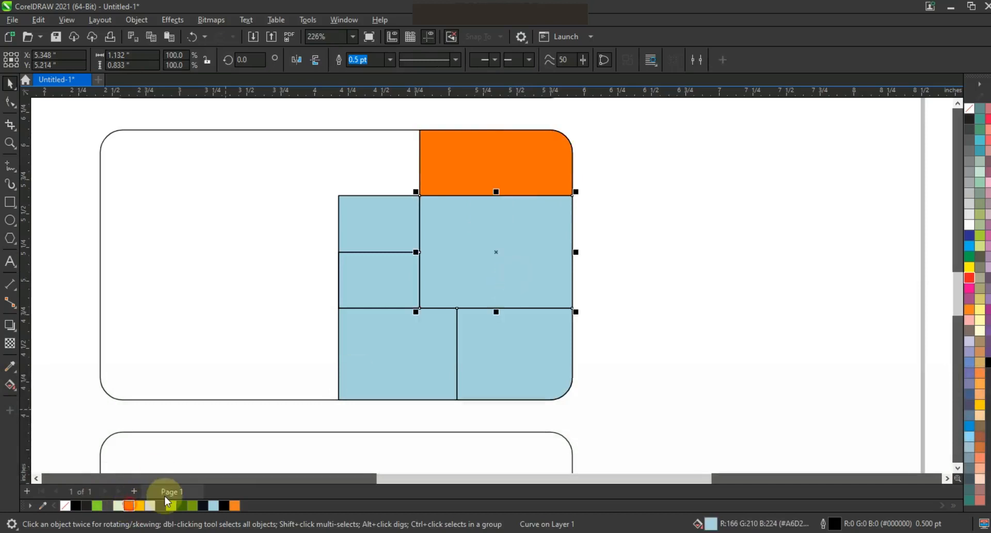
- Fill the large middle-right cell with orange and the top cell with a darker orange
{"action": "left_click", "coordinate": [129, 505]}
{"action": "left_click", "coordinate": [473, 168]}
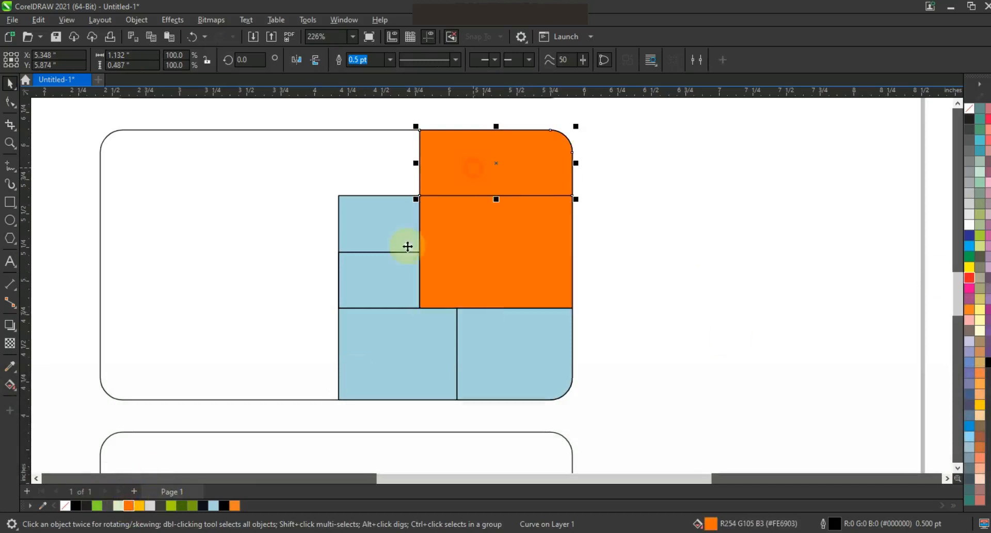
{"action": "left_click", "coordinate": [235, 505]}
- Fill the small upper-left cell gray and the cell below it white
{"action": "left_click", "coordinate": [376, 230]}
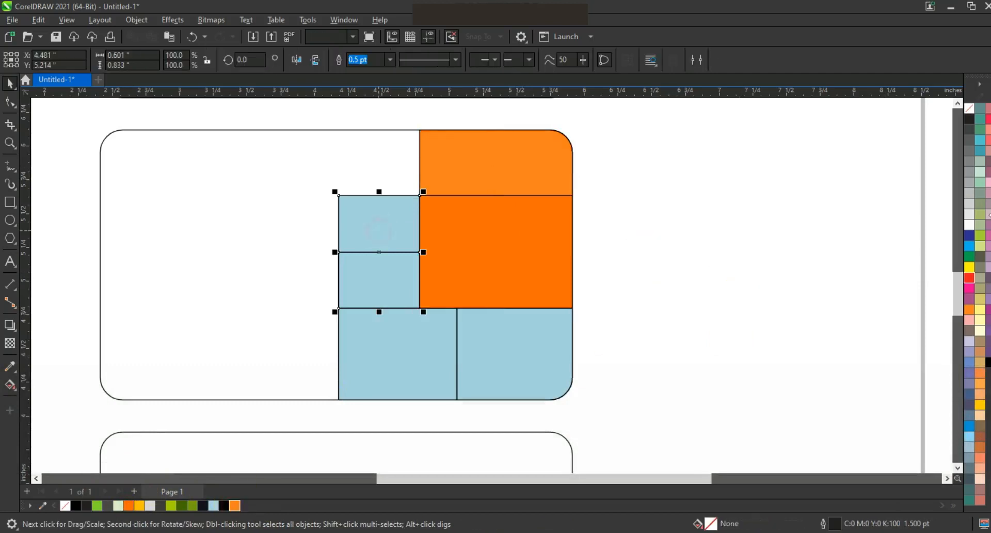
{"action": "left_click", "coordinate": [970, 181]}
{"action": "left_click", "coordinate": [387, 271]}
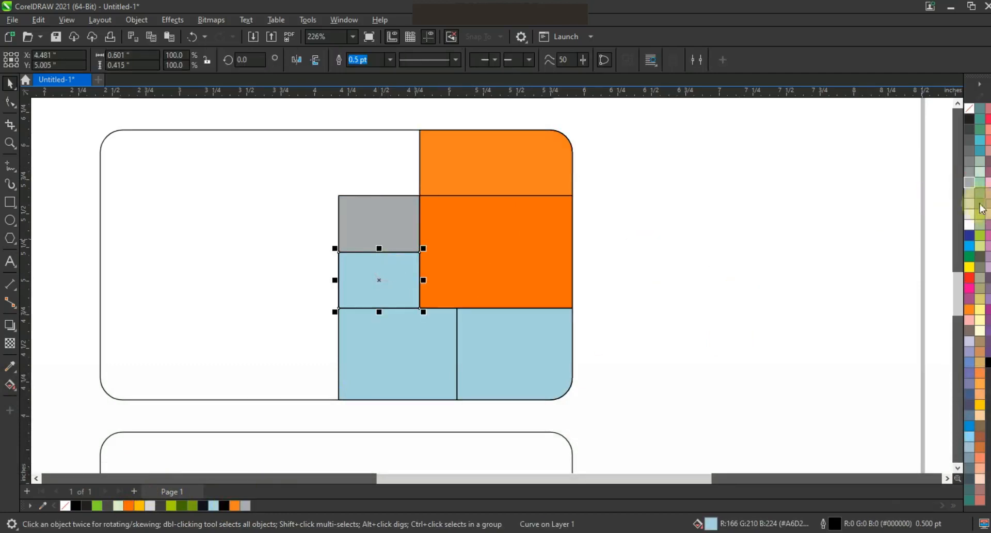
{"action": "left_click", "coordinate": [969, 227]}
- Fill the bottom-left cell black and the bottom-right cell white
{"action": "left_click", "coordinate": [401, 350]}
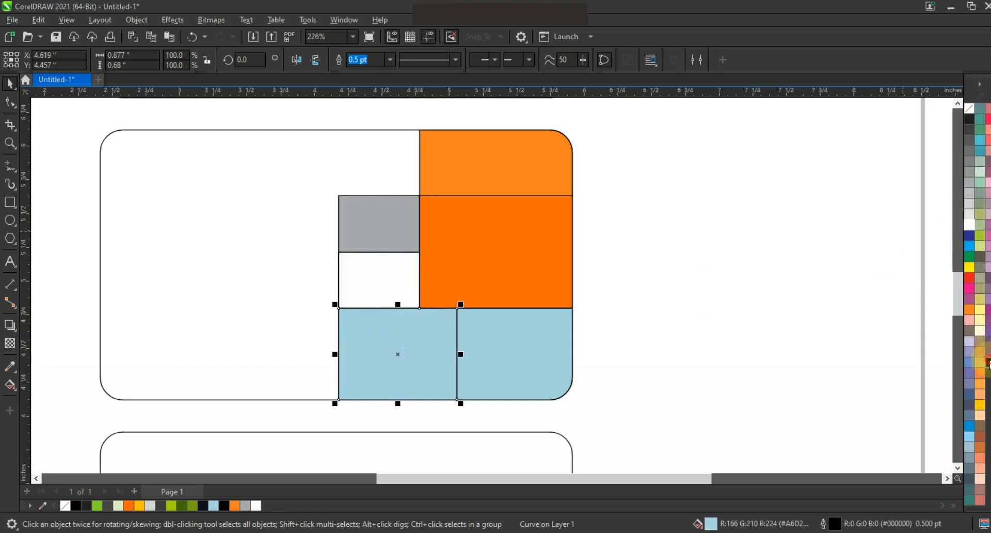
{"action": "left_click", "coordinate": [988, 363]}
{"action": "left_click", "coordinate": [502, 370]}
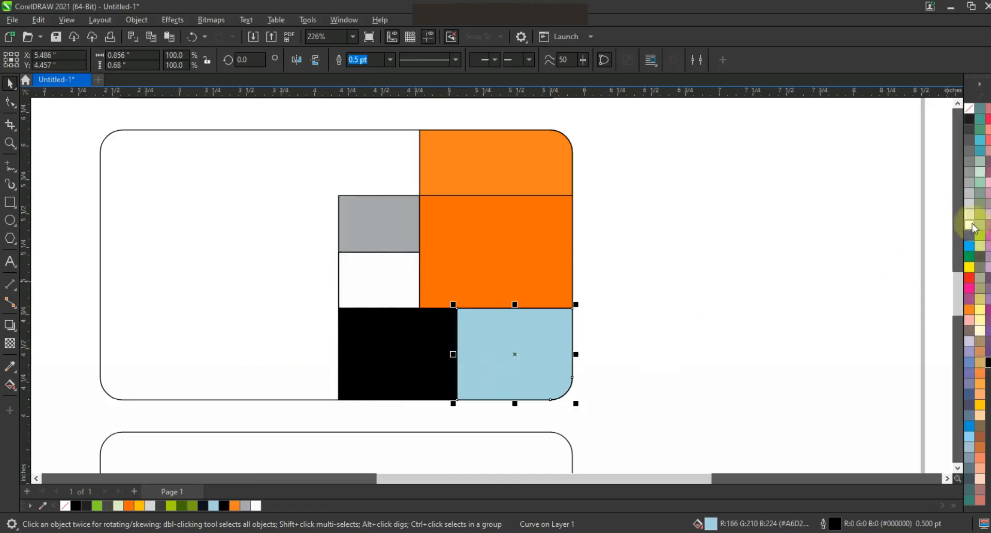
{"action": "left_click", "coordinate": [970, 226]}
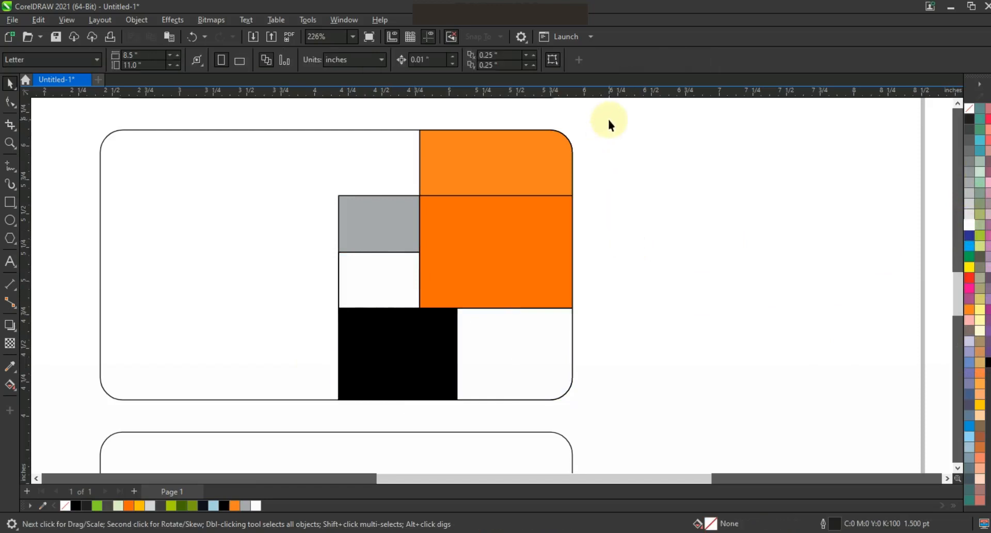
- Draw a narrow vertical rectangle about 0.125 by 1.08 inches and align it top-left to the orange cells
{"action": "left_click", "coordinate": [10, 202]}
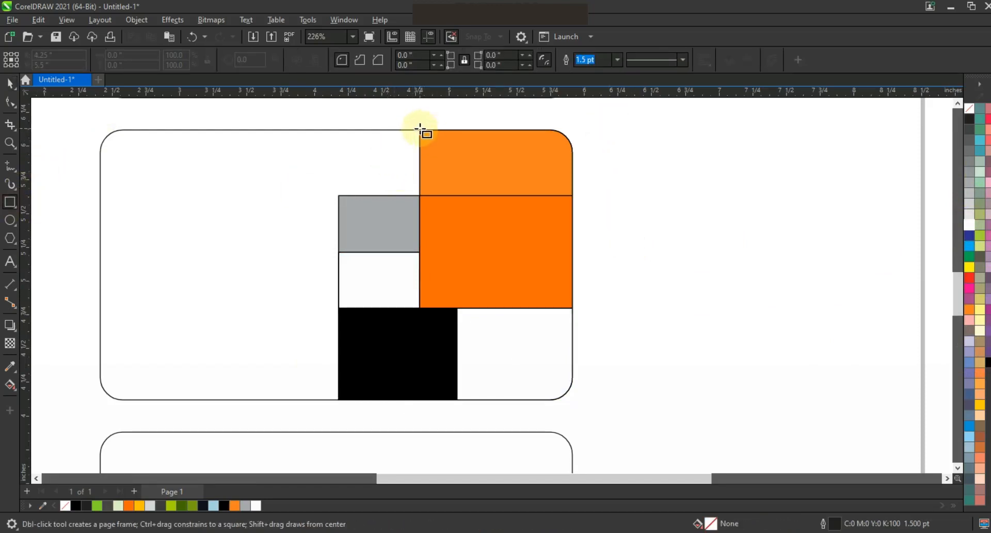
{"action": "left_click_drag", "start_coordinate": [429, 133], "coordinate": [449, 284]}
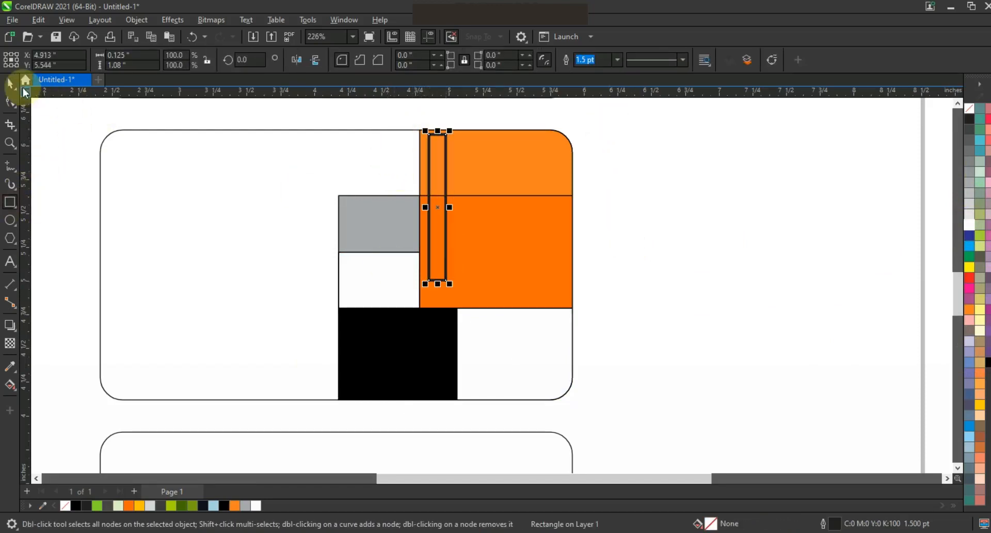
{"action": "left_click", "coordinate": [470, 162], "text": "shift"}
{"action": "key", "text": "t"}
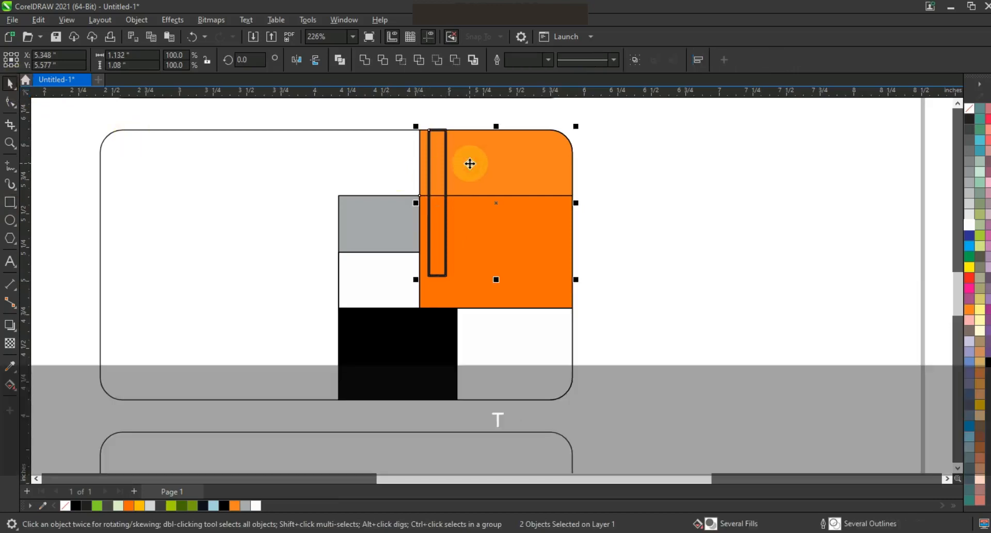
{"action": "key", "text": "l"}
{"action": "left_click", "coordinate": [695, 185]}
- Stretch the strip down over both orange cells, widen it, remove its outline and fill it black
{"action": "left_click", "coordinate": [438, 171]}
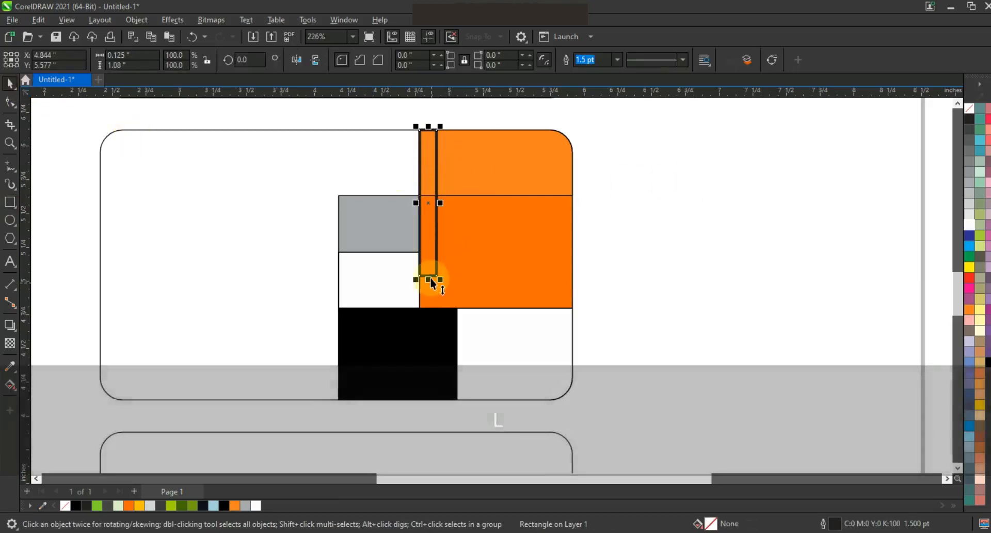
{"action": "left_click_drag", "start_coordinate": [431, 297], "coordinate": [432, 308]}
{"action": "left_click_drag", "start_coordinate": [437, 219], "coordinate": [462, 219]}
{"action": "right_click", "coordinate": [970, 111]}
{"action": "left_click", "coordinate": [922, 130]}
{"action": "left_click", "coordinate": [987, 364]}
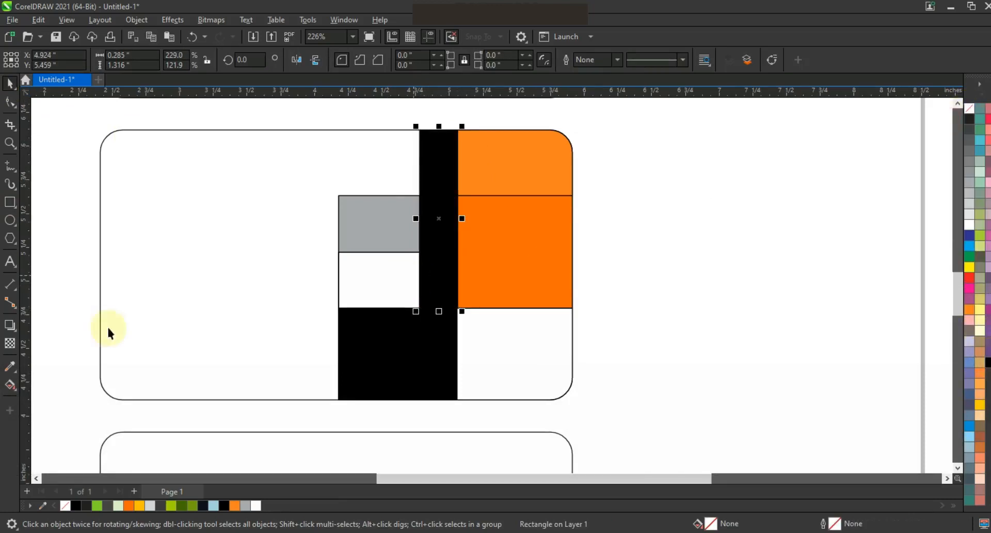
- Apply a fountain transparency across the black strip so it fades into a shadow
{"action": "left_click", "coordinate": [10, 342]}
{"action": "left_click_drag", "start_coordinate": [407, 229], "coordinate": [458, 233]}
{"action": "left_click_drag", "start_coordinate": [459, 233], "coordinate": [389, 225]}
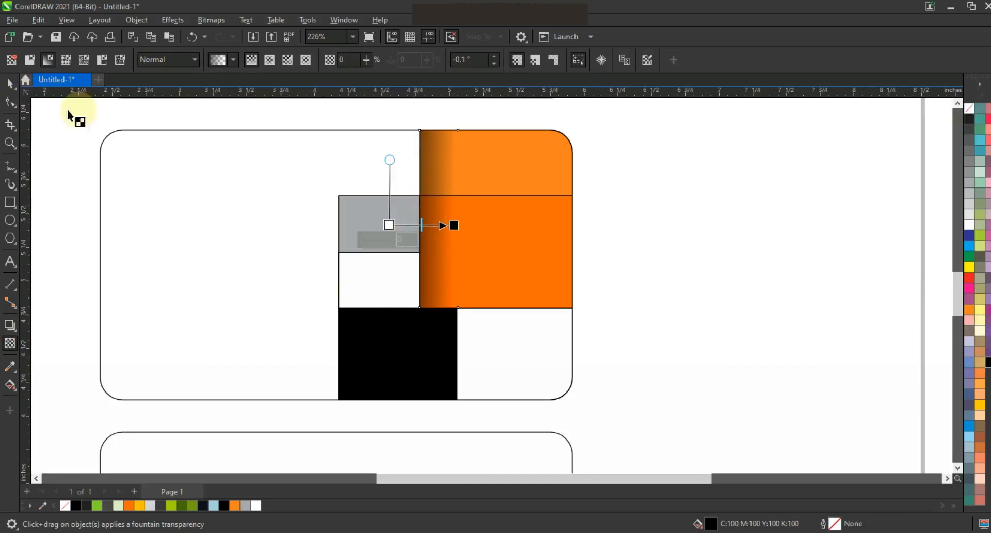
- Rotate a copy of the shadow strip 90°, align it to the top-right of the middle orange cell and stretch it across the row
{"action": "left_click", "coordinate": [10, 83]}
{"action": "left_click", "coordinate": [439, 166]}
{"action": "left_click", "coordinate": [465, 128]}
{"action": "left_click_drag", "start_coordinate": [471, 194], "coordinate": [468, 225]}
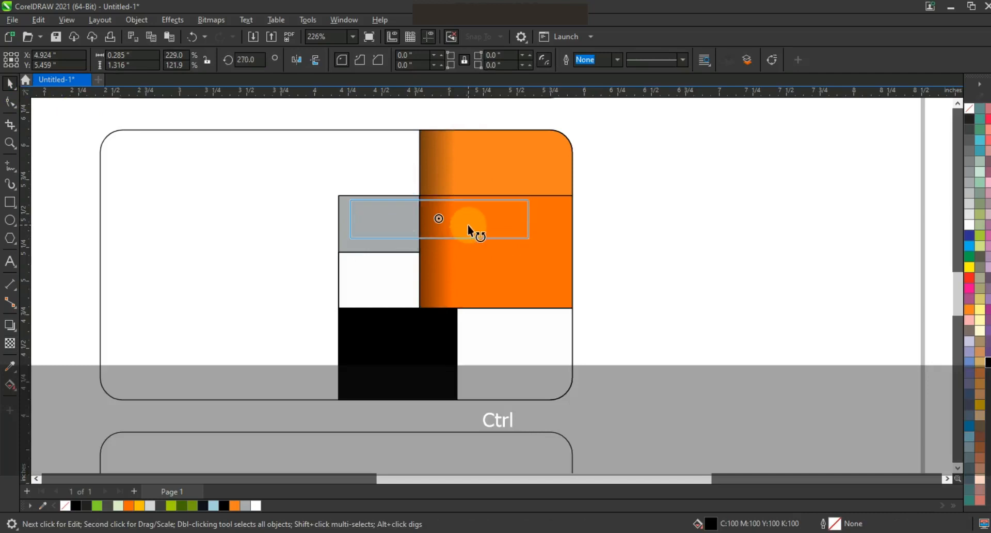
{"action": "left_click", "coordinate": [569, 244], "text": "shift"}
{"action": "key", "text": "r"}
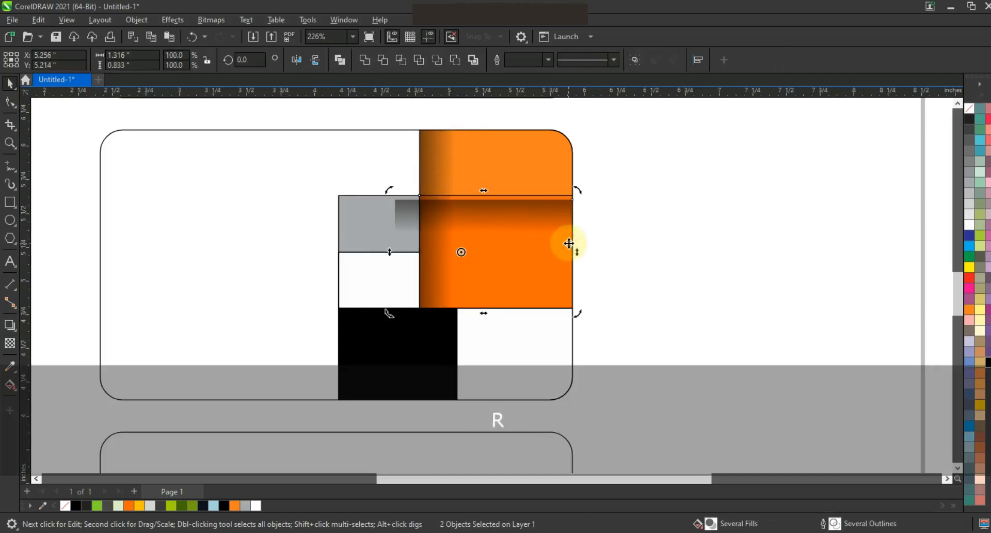
{"action": "key", "text": "t"}
{"action": "left_click", "coordinate": [410, 218]}
{"action": "left_click_drag", "start_coordinate": [391, 215], "coordinate": [333, 217]}
{"action": "left_click_drag", "start_coordinate": [456, 239], "coordinate": [454, 222]}
{"action": "left_click", "coordinate": [424, 259]}
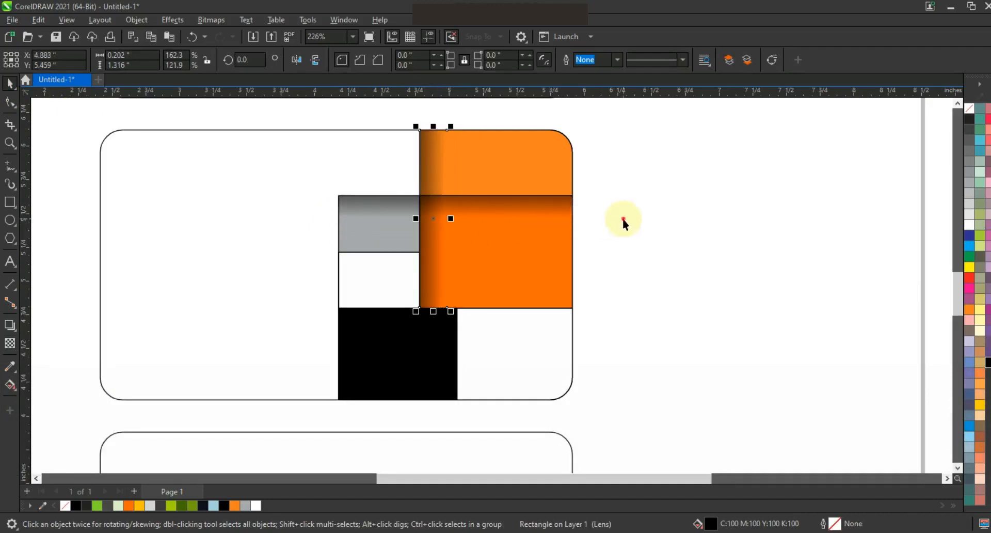
{"action": "left_click", "coordinate": [630, 226]}
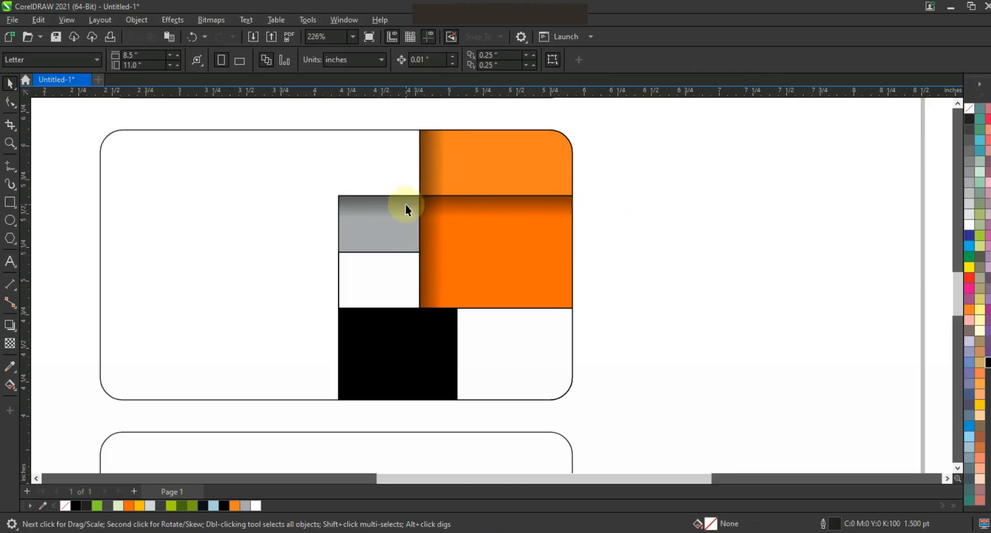
- Add another shadow strip along the left edge of the gray and white cells, extending it to the card's bottom
{"action": "left_click", "coordinate": [432, 234]}
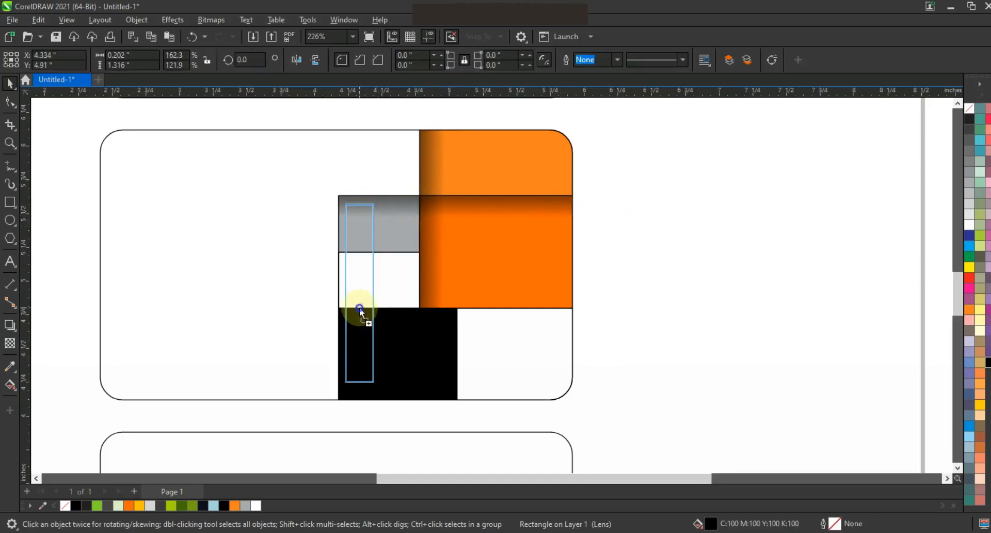
{"action": "left_click", "coordinate": [359, 308]}
{"action": "left_click", "coordinate": [395, 204], "text": "shift"}
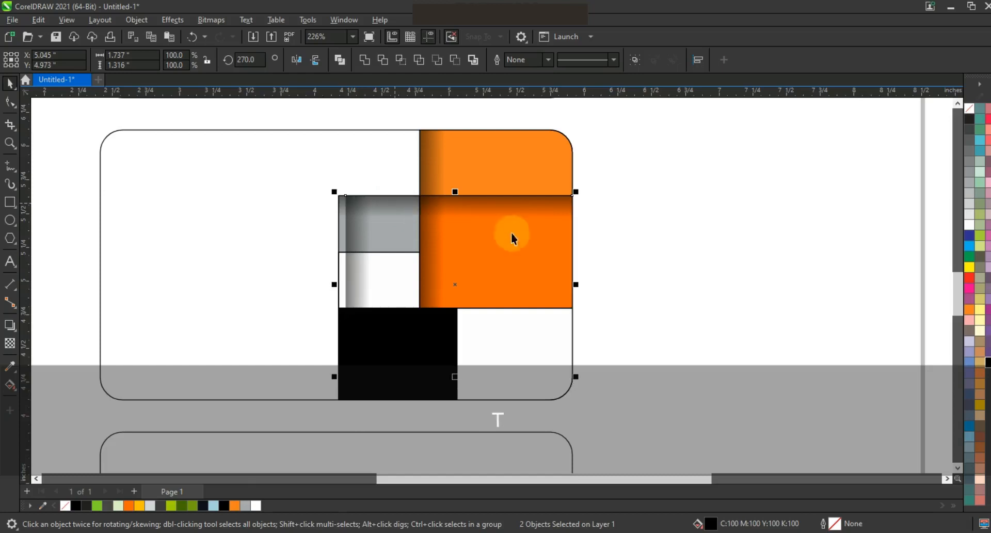
{"action": "left_click", "coordinate": [670, 257]}
{"action": "left_click", "coordinate": [349, 279]}
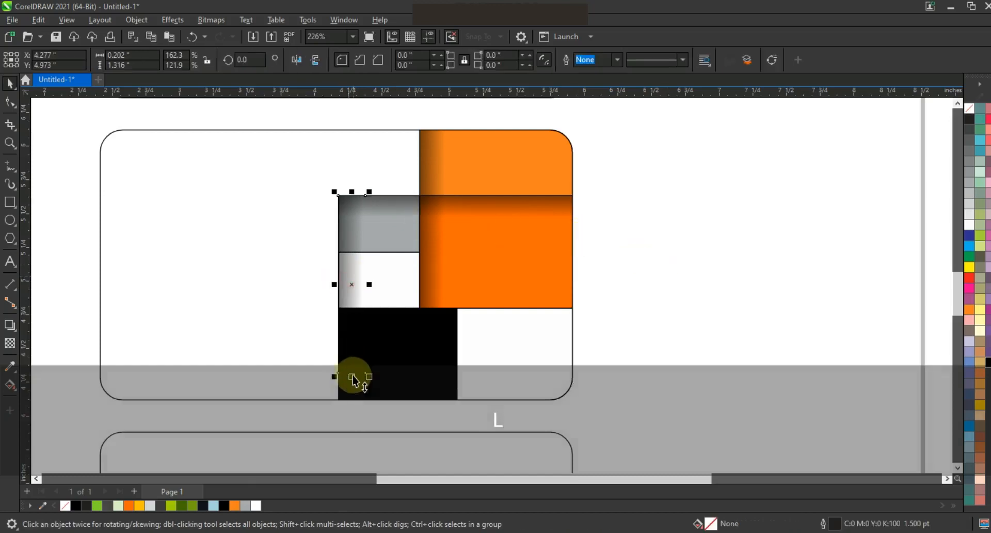
{"action": "left_click_drag", "start_coordinate": [353, 379], "coordinate": [351, 400]}
{"action": "left_click", "coordinate": [656, 341]}
- Copy the horizontal shadow down and align it to the top of the bottom-right white cell
{"action": "left_click", "coordinate": [469, 202]}
{"action": "left_click_drag", "start_coordinate": [470, 201], "coordinate": [462, 298]}
{"action": "left_click", "coordinate": [501, 328], "text": "shift"}
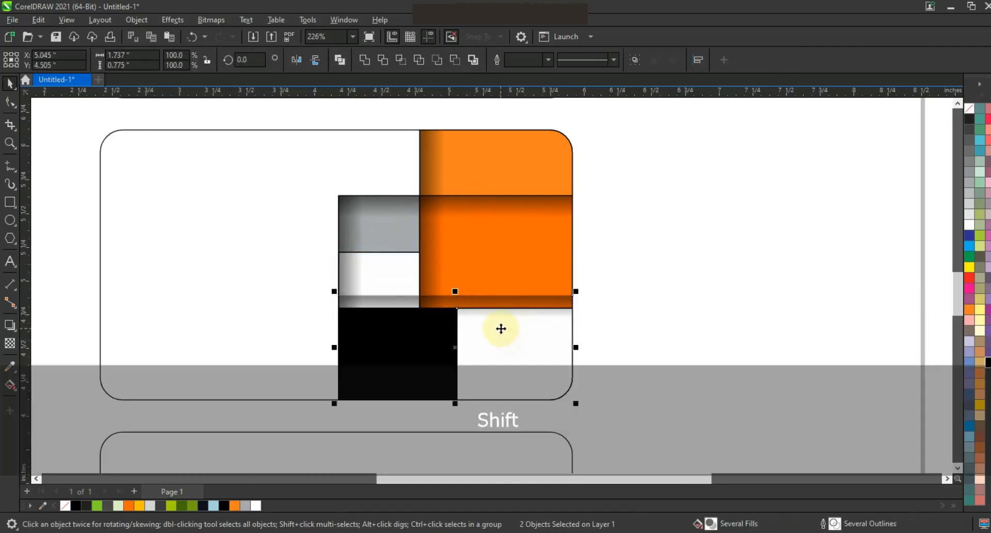
{"action": "key", "text": "t"}
{"action": "left_click", "coordinate": [608, 325]}
- Remove the outlines from the selected grid decoration shapes on the second card
{"action": "key", "text": "F3"}
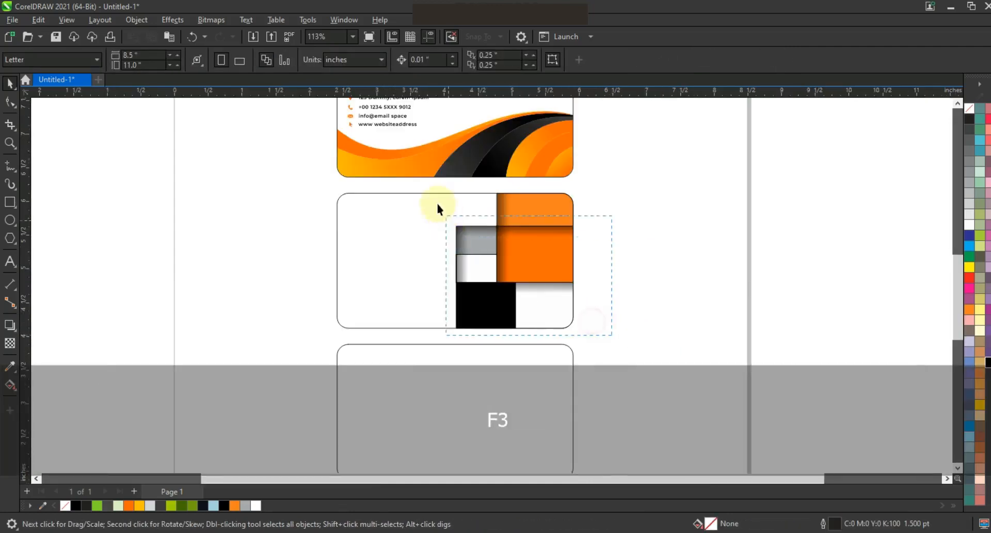
{"action": "left_click_drag", "start_coordinate": [431, 197], "coordinate": [426, 187]}
{"action": "right_click", "coordinate": [968, 106]}
{"action": "left_click", "coordinate": [954, 115]}
{"action": "left_click", "coordinate": [678, 194]}
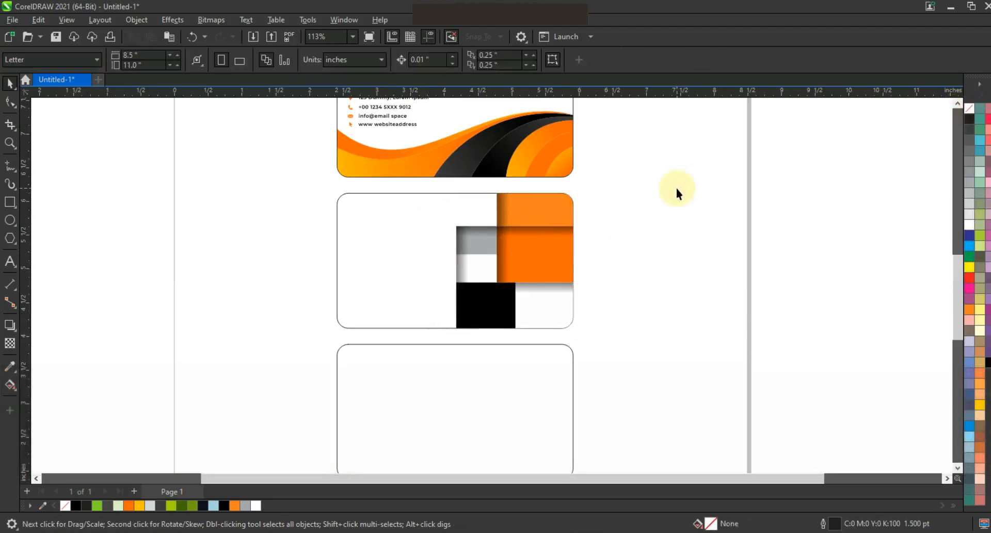
- Copy the name, title and contact details from the card above onto the grid card
{"action": "left_click", "coordinate": [956, 106]}
{"action": "left_click", "coordinate": [956, 106]}
{"action": "left_click_drag", "start_coordinate": [438, 159], "coordinate": [422, 300]}
{"action": "right_click", "coordinate": [421, 342]}
{"action": "left_click_drag", "start_coordinate": [438, 206], "coordinate": [405, 349]}
{"action": "left_click_drag", "start_coordinate": [404, 381], "coordinate": [405, 380]}
{"action": "left_click_drag", "start_coordinate": [297, 277], "coordinate": [409, 307]}
{"action": "left_click_drag", "start_coordinate": [261, 279], "coordinate": [432, 389]}
{"action": "left_click", "coordinate": [667, 349]}
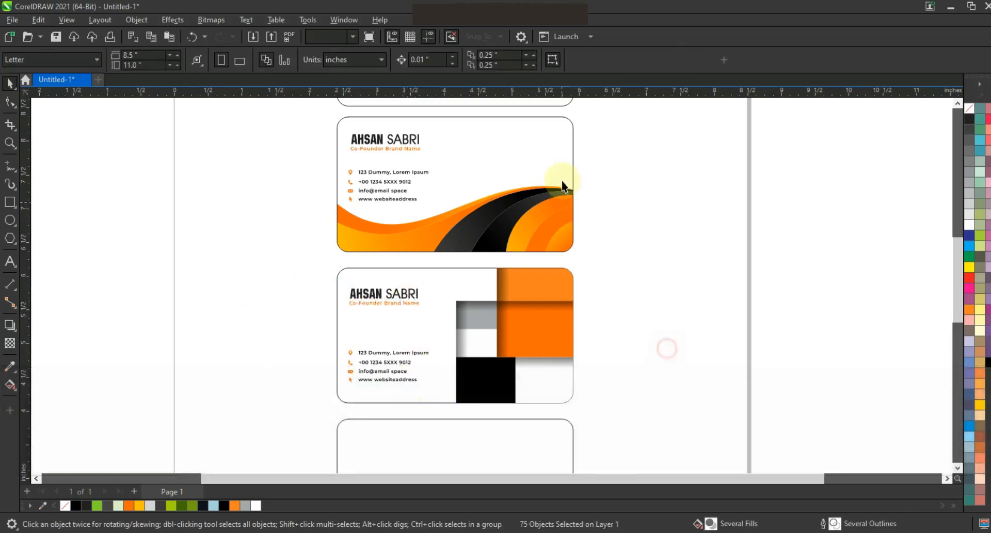
- Fill the blank fourth card with black, then undo the fill
{"action": "key", "text": "F3"}
{"action": "left_click", "coordinate": [559, 349]}
{"action": "key", "text": "F3"}
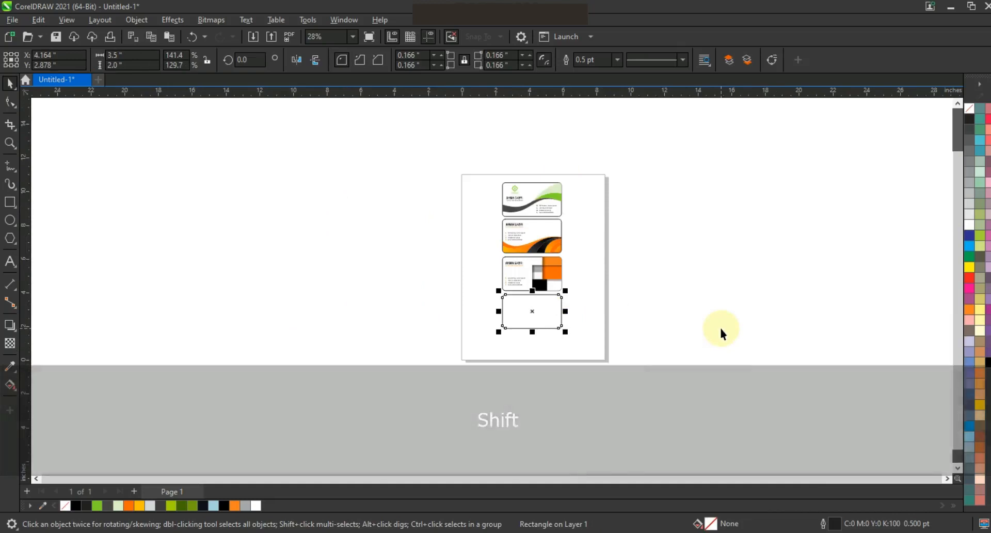
{"action": "key", "text": "shift+F2"}
{"action": "key", "text": "F3"}
{"action": "key", "text": "Escape"}
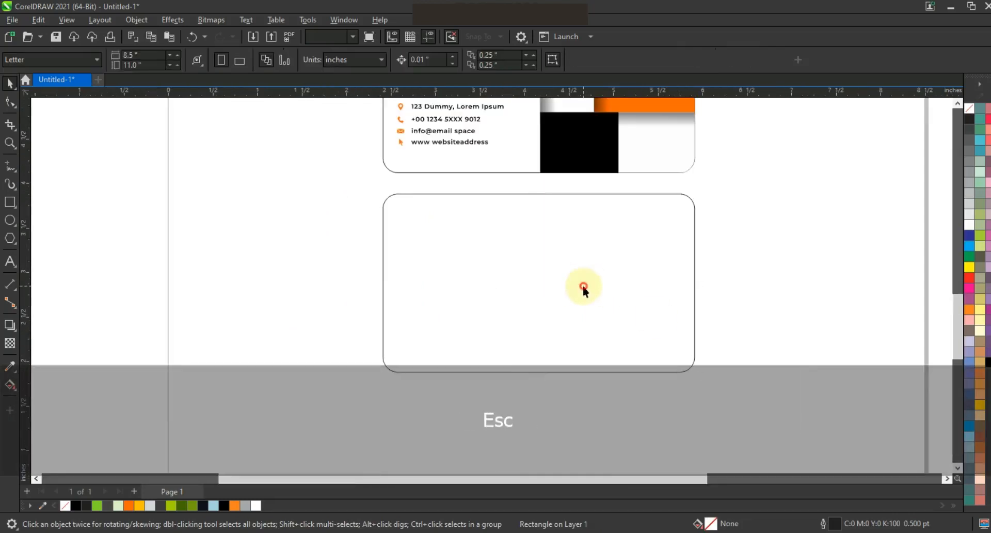
{"action": "left_click", "coordinate": [988, 362]}
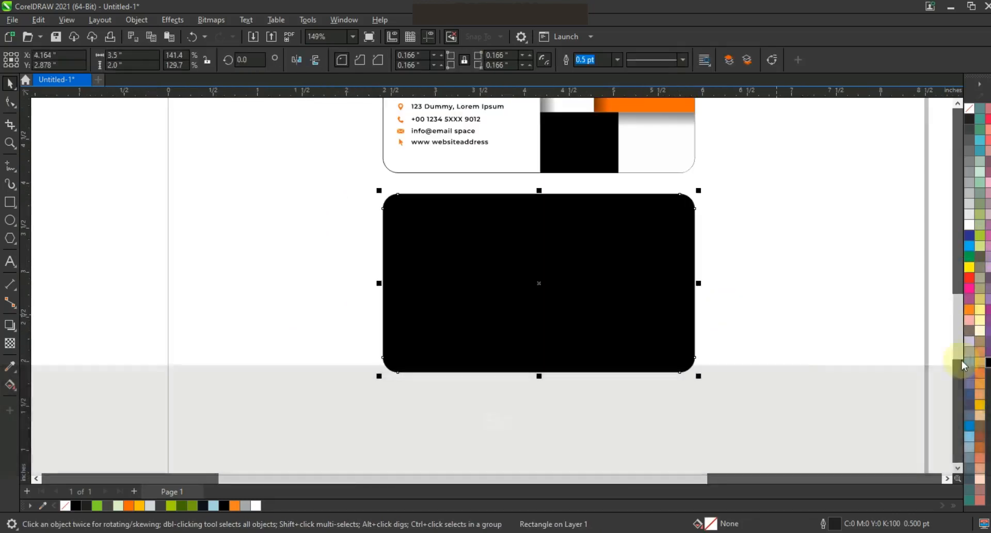
{"action": "key", "text": "ctrl+z"}
{"action": "left_click", "coordinate": [758, 315]}
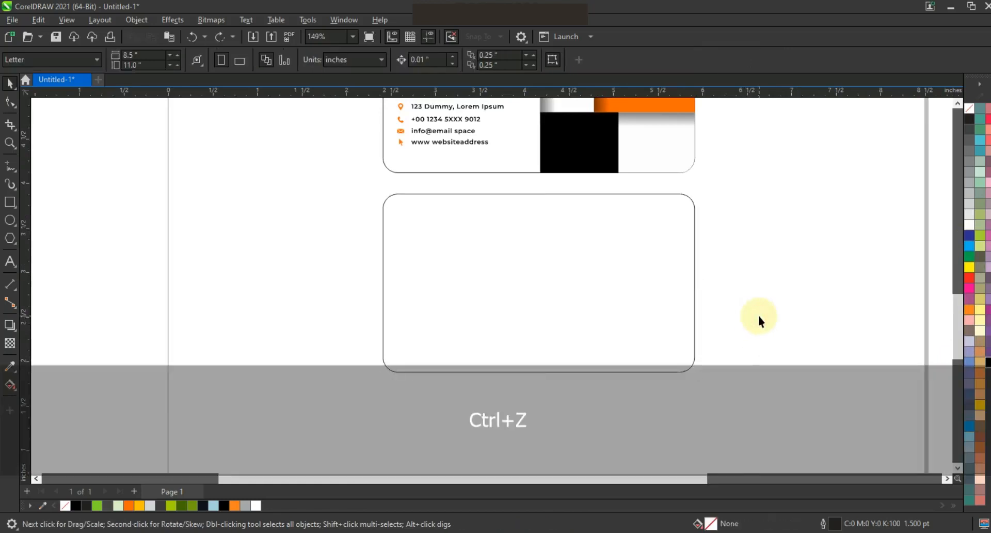
- Draw a horizontal band rectangle wider than the blank card and center it on the card
{"action": "left_click", "coordinate": [14, 203]}
{"action": "left_click_drag", "start_coordinate": [366, 302], "coordinate": [713, 344]}
{"action": "left_click", "coordinate": [9, 82]}
{"action": "left_click", "coordinate": [580, 269], "text": "shift"}
{"action": "key", "text": "c"}
{"action": "left_click", "coordinate": [759, 294]}
{"action": "left_click", "coordinate": [681, 303]}
{"action": "left_click_drag", "start_coordinate": [715, 299], "coordinate": [730, 292]}
{"action": "left_click", "coordinate": [540, 279], "text": "shift"}
{"action": "key", "text": "c"}
{"action": "key", "text": "e"}
{"action": "left_click", "coordinate": [750, 272]}
{"action": "left_click", "coordinate": [9, 143]}
{"action": "left_click_drag", "start_coordinate": [303, 215], "coordinate": [775, 390]}
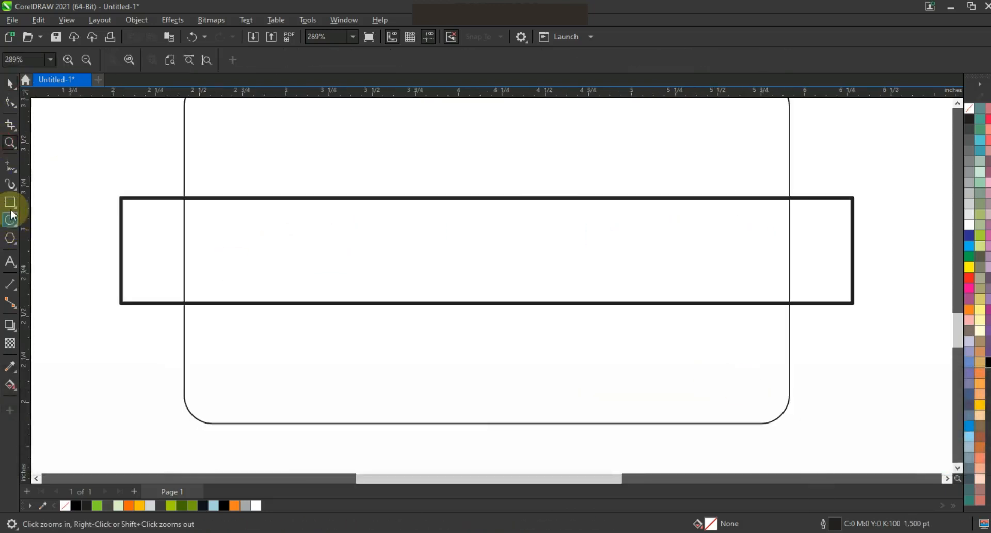
- Draw a square, rotate it 45° into a diamond and center it vertically on the band
{"action": "left_click", "coordinate": [10, 203]}
{"action": "left_click_drag", "start_coordinate": [310, 204], "coordinate": [382, 331]}
{"action": "left_click", "coordinate": [10, 84]}
{"action": "left_click", "coordinate": [334, 249]}
{"action": "left_click_drag", "start_coordinate": [449, 345], "coordinate": [445, 278]}
{"action": "left_click", "coordinate": [483, 229], "text": "shift"}
{"action": "key", "text": "e"}
{"action": "key", "text": "Escape"}
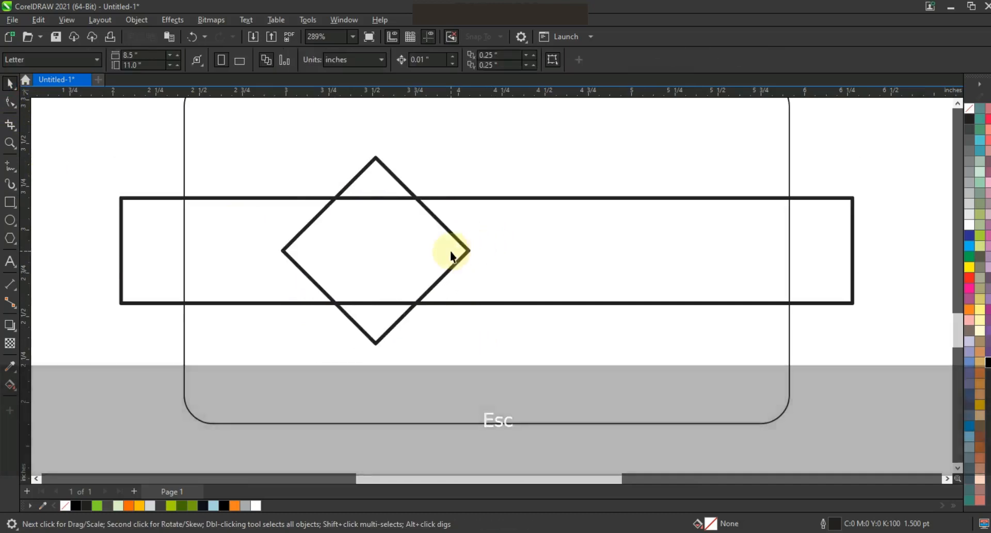
- Move the diamond toward the band's right side and add two copies offset slightly to its left
{"action": "left_click_drag", "start_coordinate": [451, 252], "coordinate": [596, 249]}
{"action": "left_click_drag", "start_coordinate": [587, 250], "coordinate": [653, 260]}
{"action": "left_click", "coordinate": [705, 221], "text": "shift"}
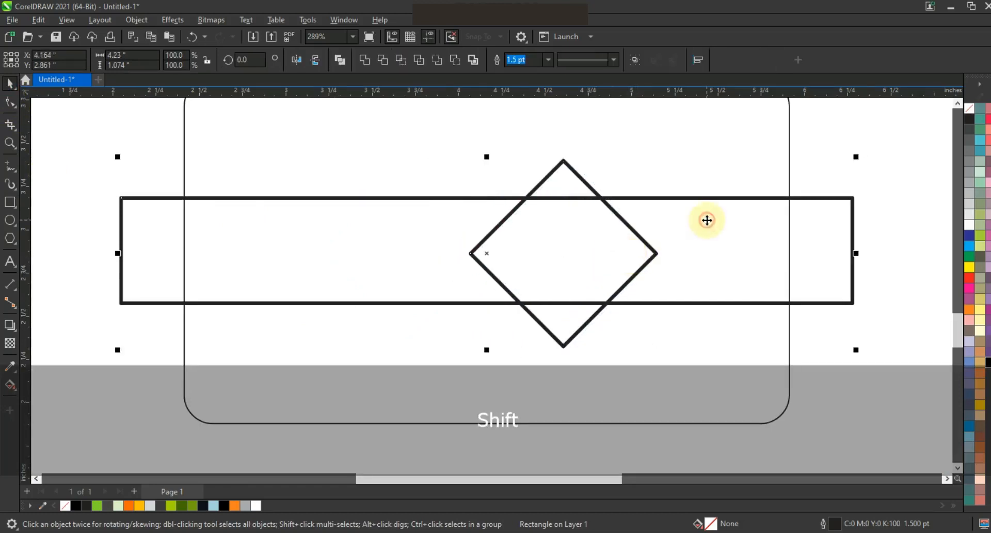
{"action": "key", "text": "e"}
{"action": "key", "text": "Escape"}
{"action": "left_click_drag", "start_coordinate": [618, 257], "coordinate": [577, 258]}
{"action": "key", "text": "Escape"}
{"action": "key", "text": "ctrl+z"}
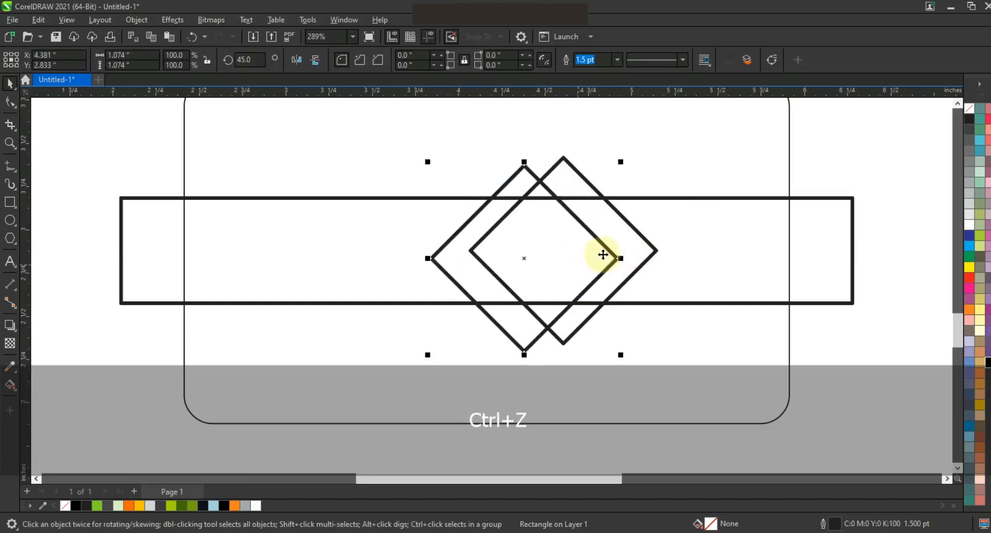
{"action": "key", "text": "Escape"}
{"action": "left_click_drag", "start_coordinate": [612, 250], "coordinate": [587, 255]}
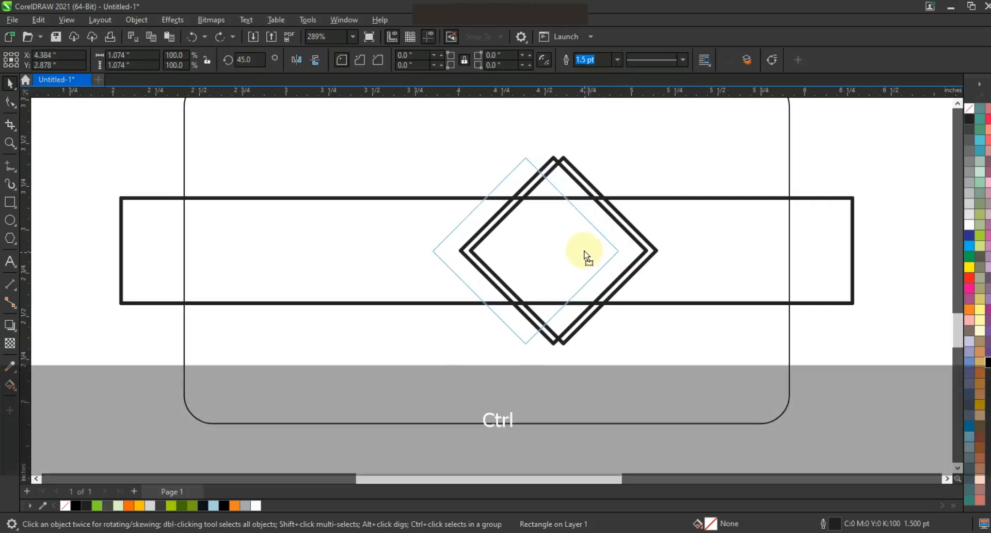
{"action": "left_click_drag", "start_coordinate": [585, 253], "coordinate": [584, 251]}
- Use Smart Fill to create light-blue shapes from the band regions right of the diamonds
{"action": "left_click", "coordinate": [10, 385]}
{"action": "left_click", "coordinate": [49, 396]}
{"action": "left_click", "coordinate": [623, 266]}
{"action": "left_click", "coordinate": [674, 265]}
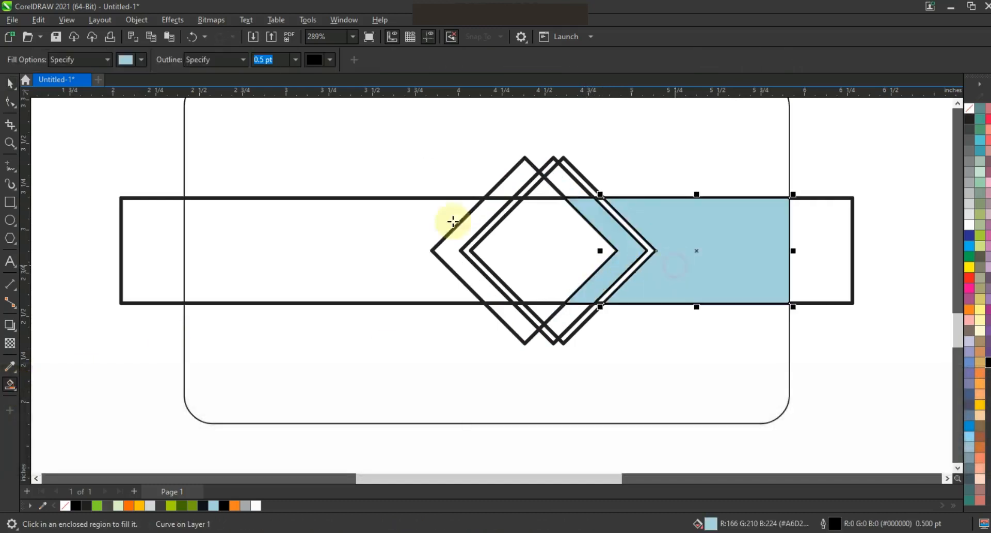
- Delete the three diamond outlines, leaving the chevron-shaped fills
{"action": "left_click", "coordinate": [10, 84]}
{"action": "left_click", "coordinate": [565, 165]}
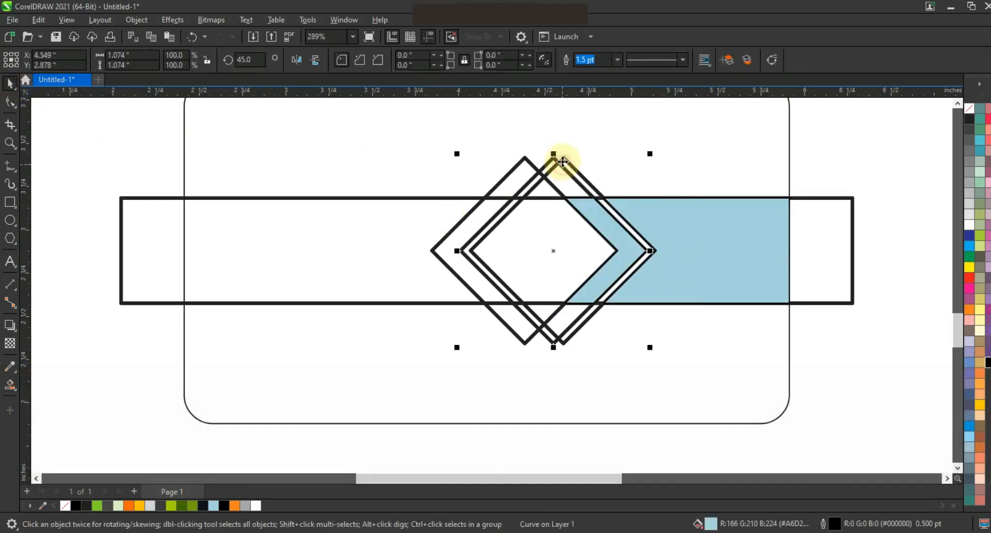
{"action": "key", "text": "Delete"}
{"action": "left_click", "coordinate": [565, 165]}
{"action": "key", "text": "Delete"}
{"action": "left_click", "coordinate": [544, 178]}
{"action": "key", "text": "Delete"}
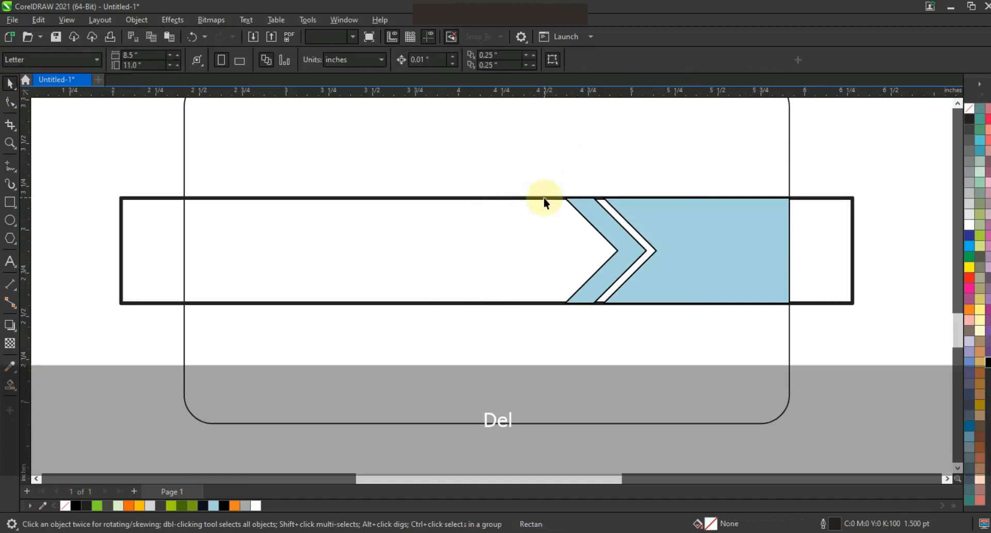
- Delete the band's rectangle outline, leaving only the filled shapes
{"action": "left_click", "coordinate": [544, 197]}
{"action": "key", "text": "Delete"}
- Fill the large band shape yellow-green and the middle chevron olive green
{"action": "left_click", "coordinate": [719, 247]}
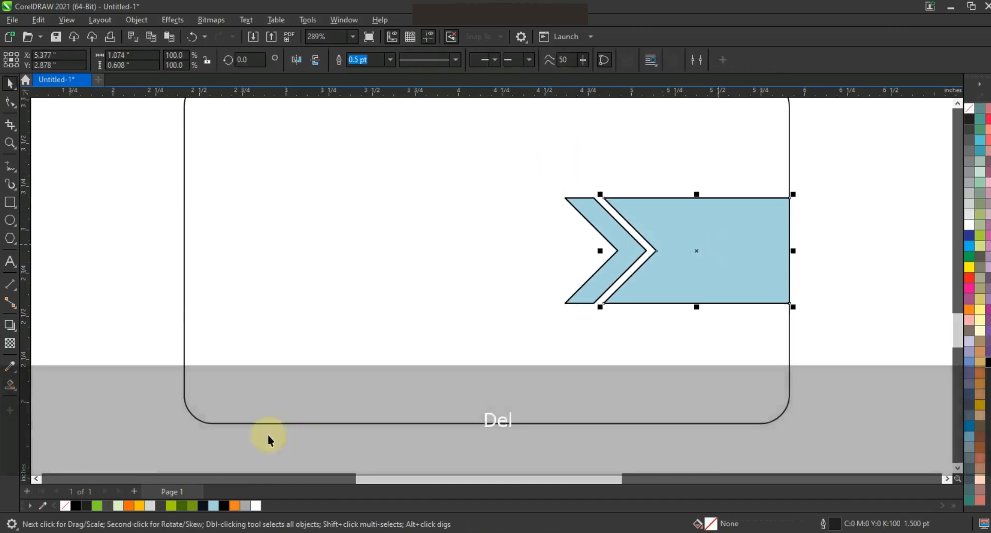
{"action": "left_click", "coordinate": [172, 506]}
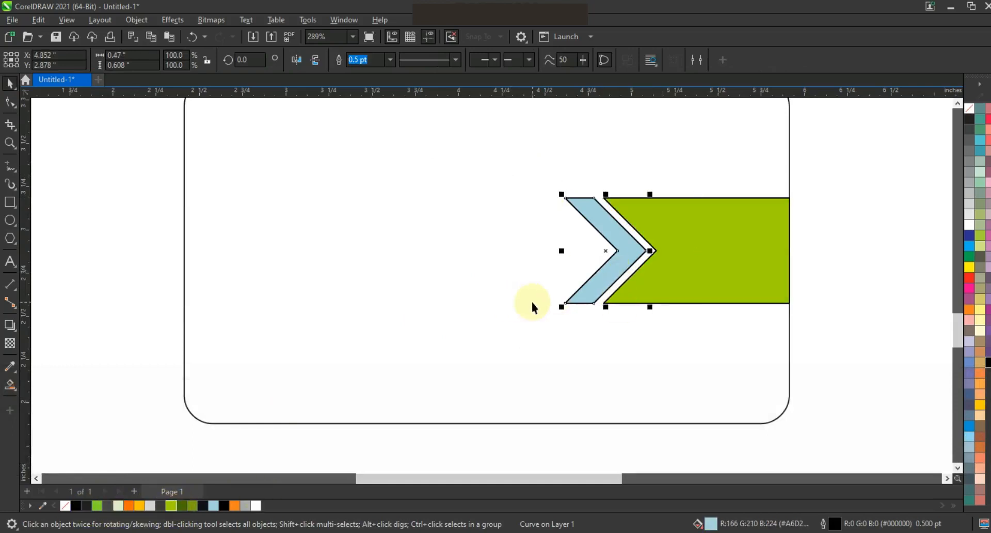
{"action": "left_click", "coordinate": [190, 506]}
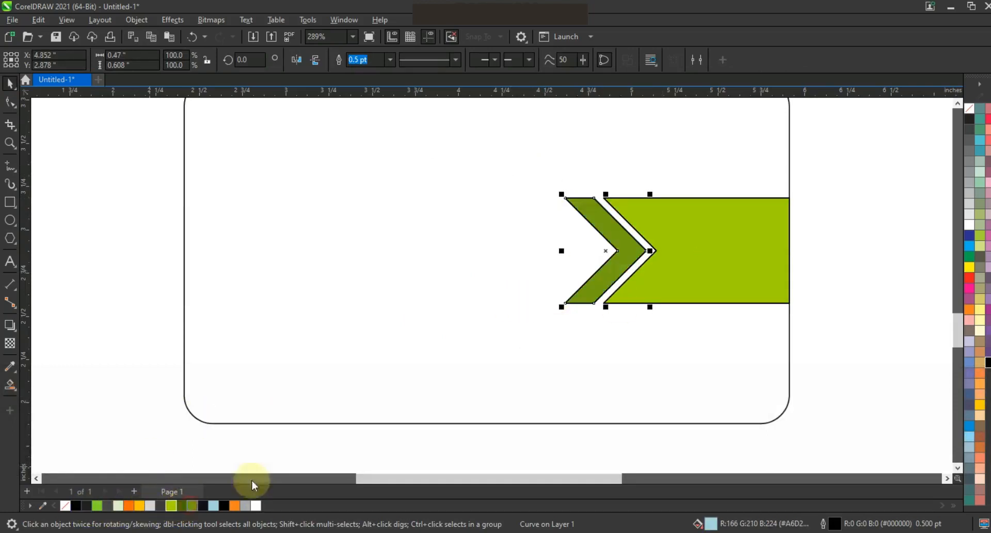
- Fill the leftmost chevron with the darkest green swatch
{"action": "left_click_drag", "start_coordinate": [622, 251], "coordinate": [578, 257]}
{"action": "key", "text": "ctrl+z"}
{"action": "right_click", "coordinate": [579, 257]}
{"action": "left_click", "coordinate": [182, 506]}
- Select all three green shapes and remove their outlines
{"action": "left_click_drag", "start_coordinate": [845, 181], "coordinate": [469, 326]}
{"action": "right_click", "coordinate": [970, 107]}
{"action": "left_click", "coordinate": [924, 120]}
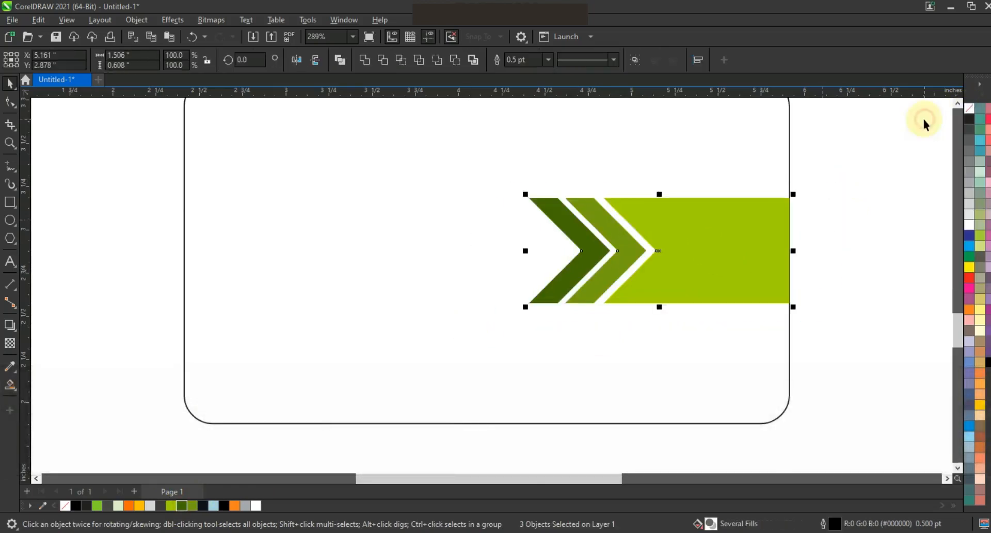
- Group the three shapes and place a mirrored copy of the group toward the left of the band
{"action": "key", "text": "ctrl+g"}
{"action": "left_click_drag", "start_coordinate": [792, 253], "coordinate": [464, 262]}
{"action": "right_click", "coordinate": [464, 261]}
- Align the mirrored copy with the card's left edge
{"action": "left_click", "coordinate": [499, 334], "text": "shift"}
{"action": "key", "text": "l"}
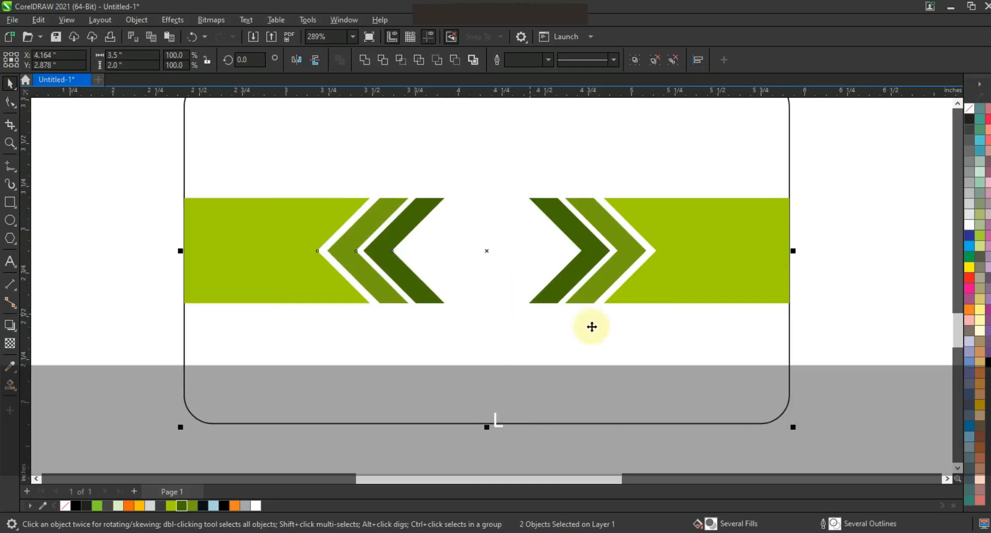
{"action": "key", "text": "F3"}
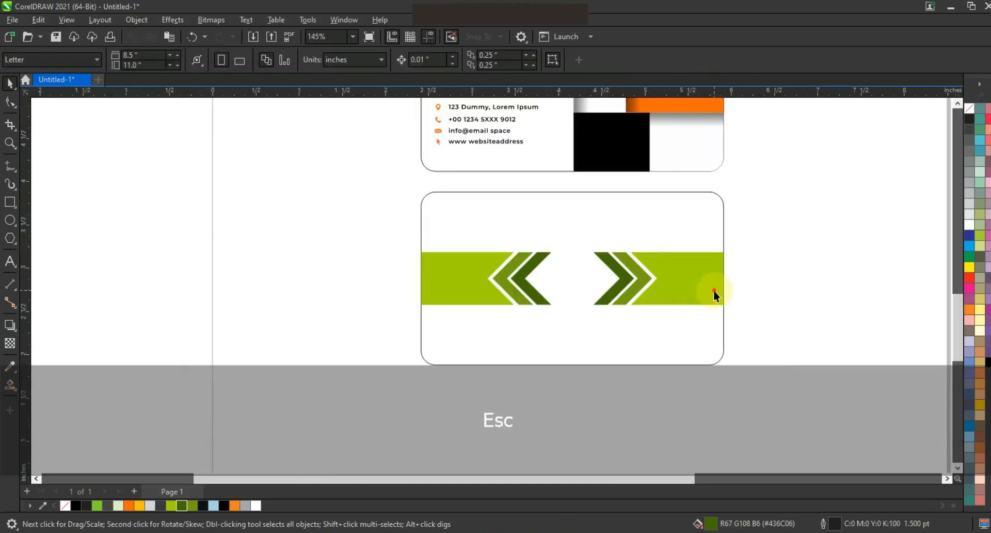
- Select both chevron groups, widen them past the card edges, and center them horizontally on the card
{"action": "left_click", "coordinate": [713, 290]}
{"action": "left_click", "coordinate": [480, 280]}
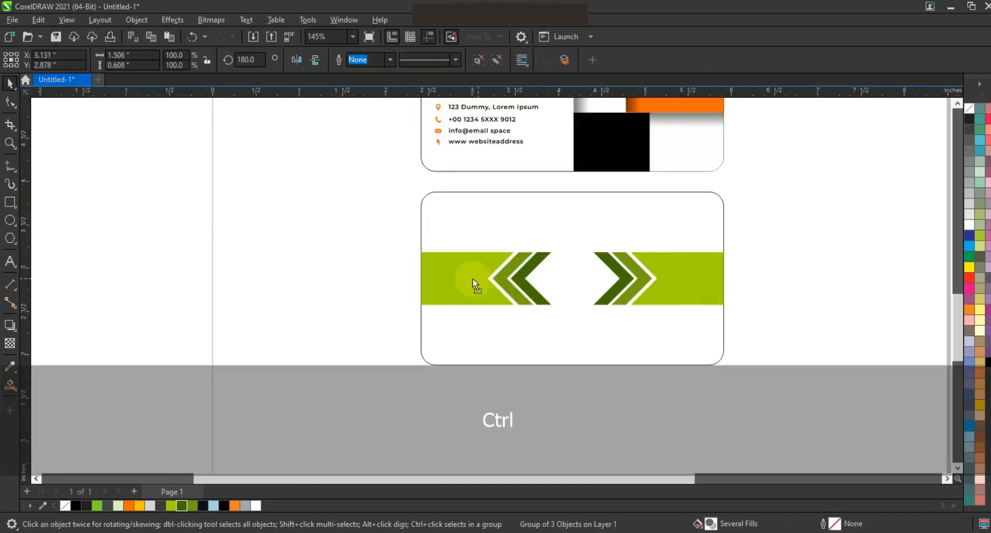
{"action": "left_click_drag", "start_coordinate": [652, 292], "coordinate": [677, 293]}
{"action": "left_click", "coordinate": [454, 274], "text": "shift"}
{"action": "key", "text": "e"}
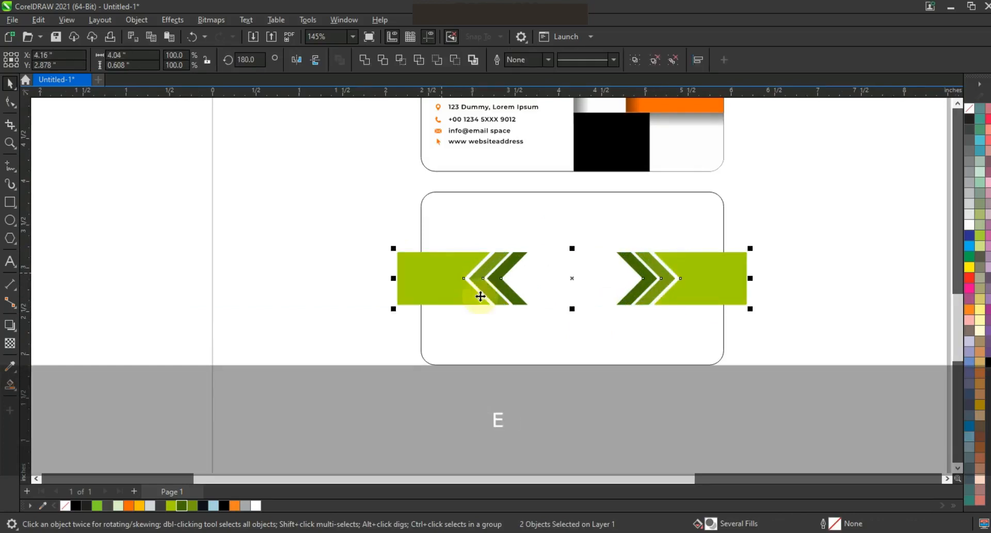
- PowerClip both chevron groups inside the back card rectangle and fill the card black
{"action": "left_click_drag", "start_coordinate": [814, 235], "coordinate": [363, 318]}
{"action": "right_click", "coordinate": [744, 271]}
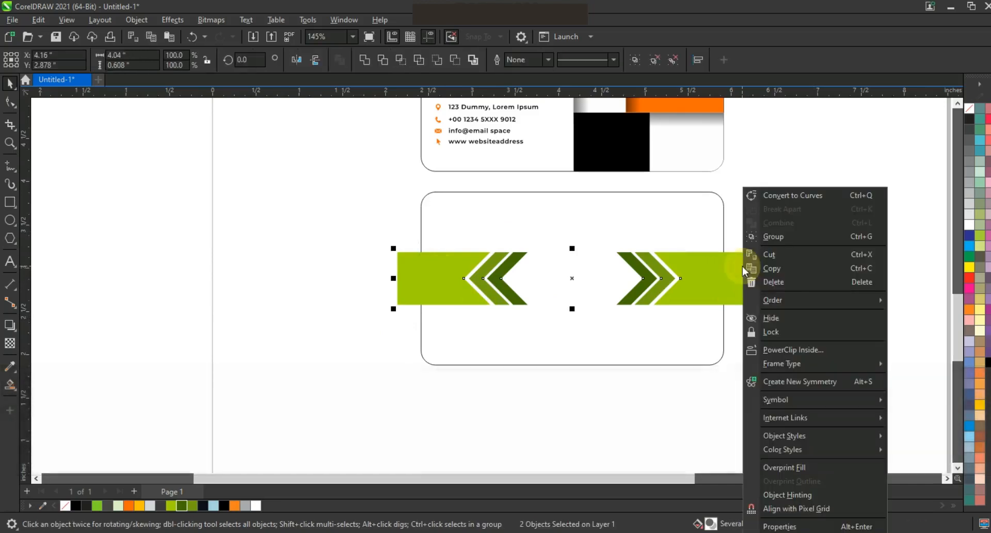
{"action": "left_click", "coordinate": [775, 350]}
{"action": "left_click", "coordinate": [687, 245]}
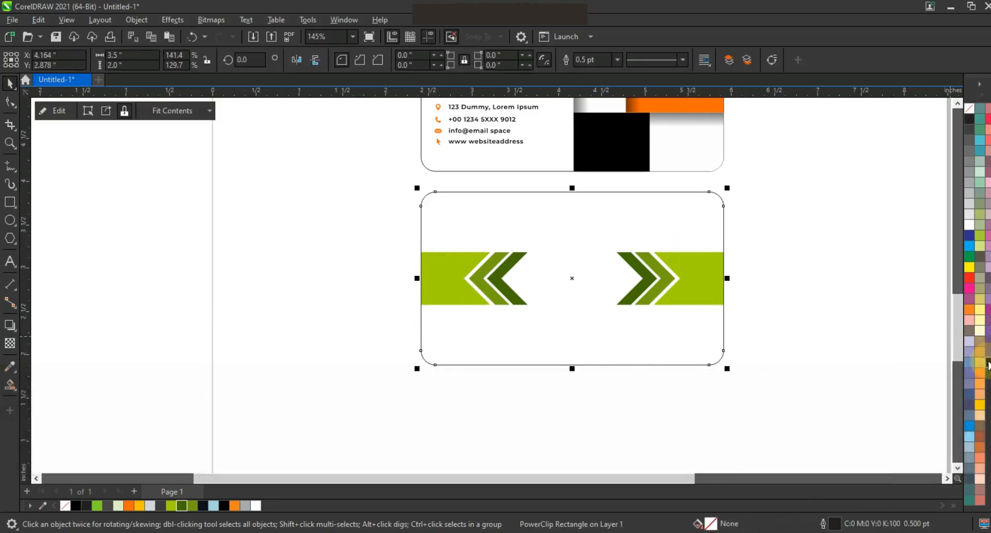
{"action": "left_click", "coordinate": [989, 362]}
{"action": "left_click", "coordinate": [813, 289]}
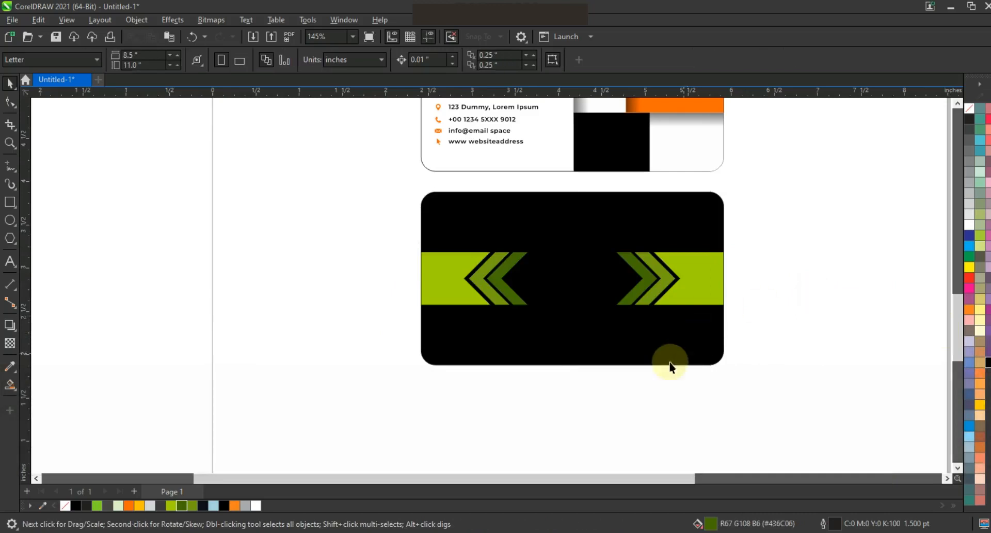
- Copy the name and job title from the front card onto the center of the back card's band
{"action": "key", "text": "F3"}
{"action": "left_click_drag", "start_coordinate": [490, 184], "coordinate": [510, 387]}
{"action": "key", "text": "shift+F2"}
{"action": "key", "text": "Escape"}
{"action": "right_click", "coordinate": [509, 388]}
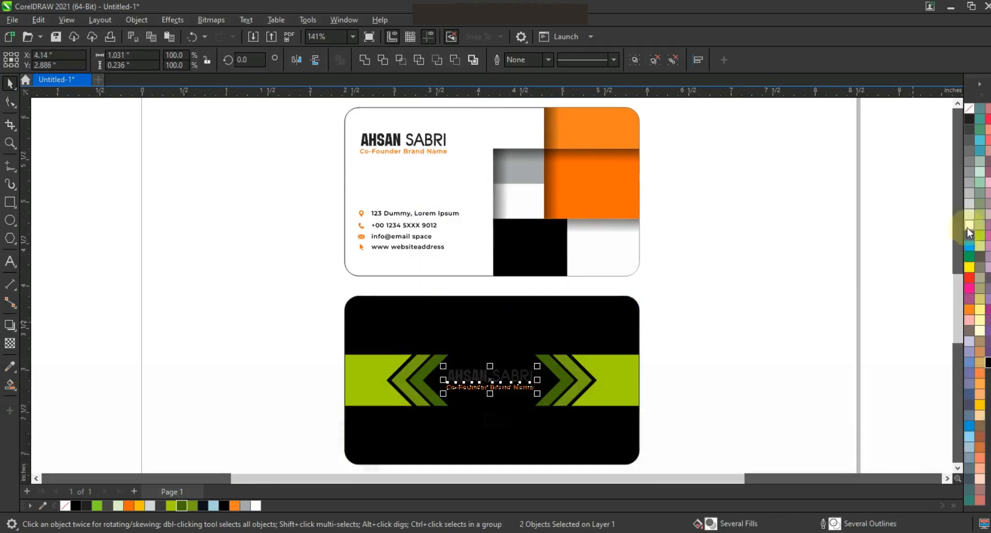
{"action": "key", "text": "Return"}
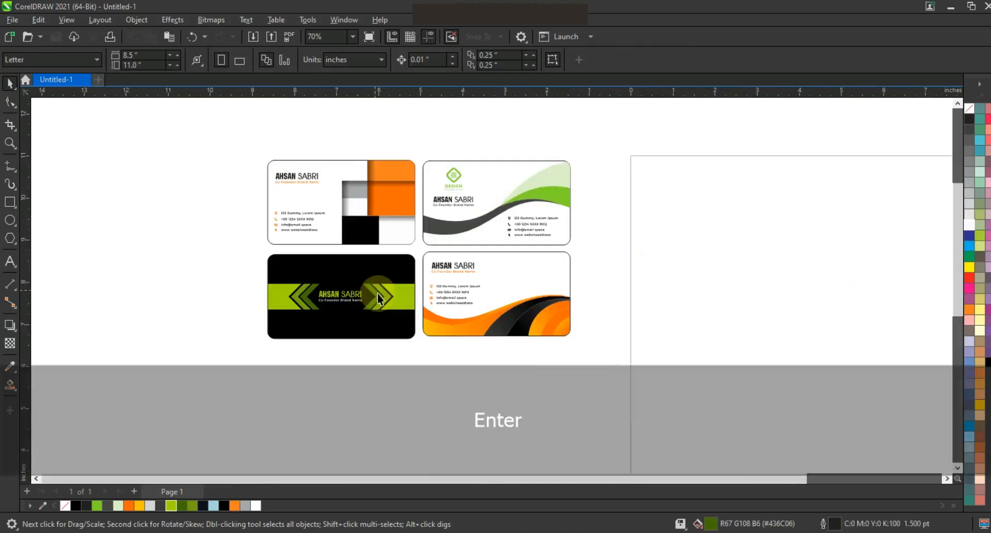